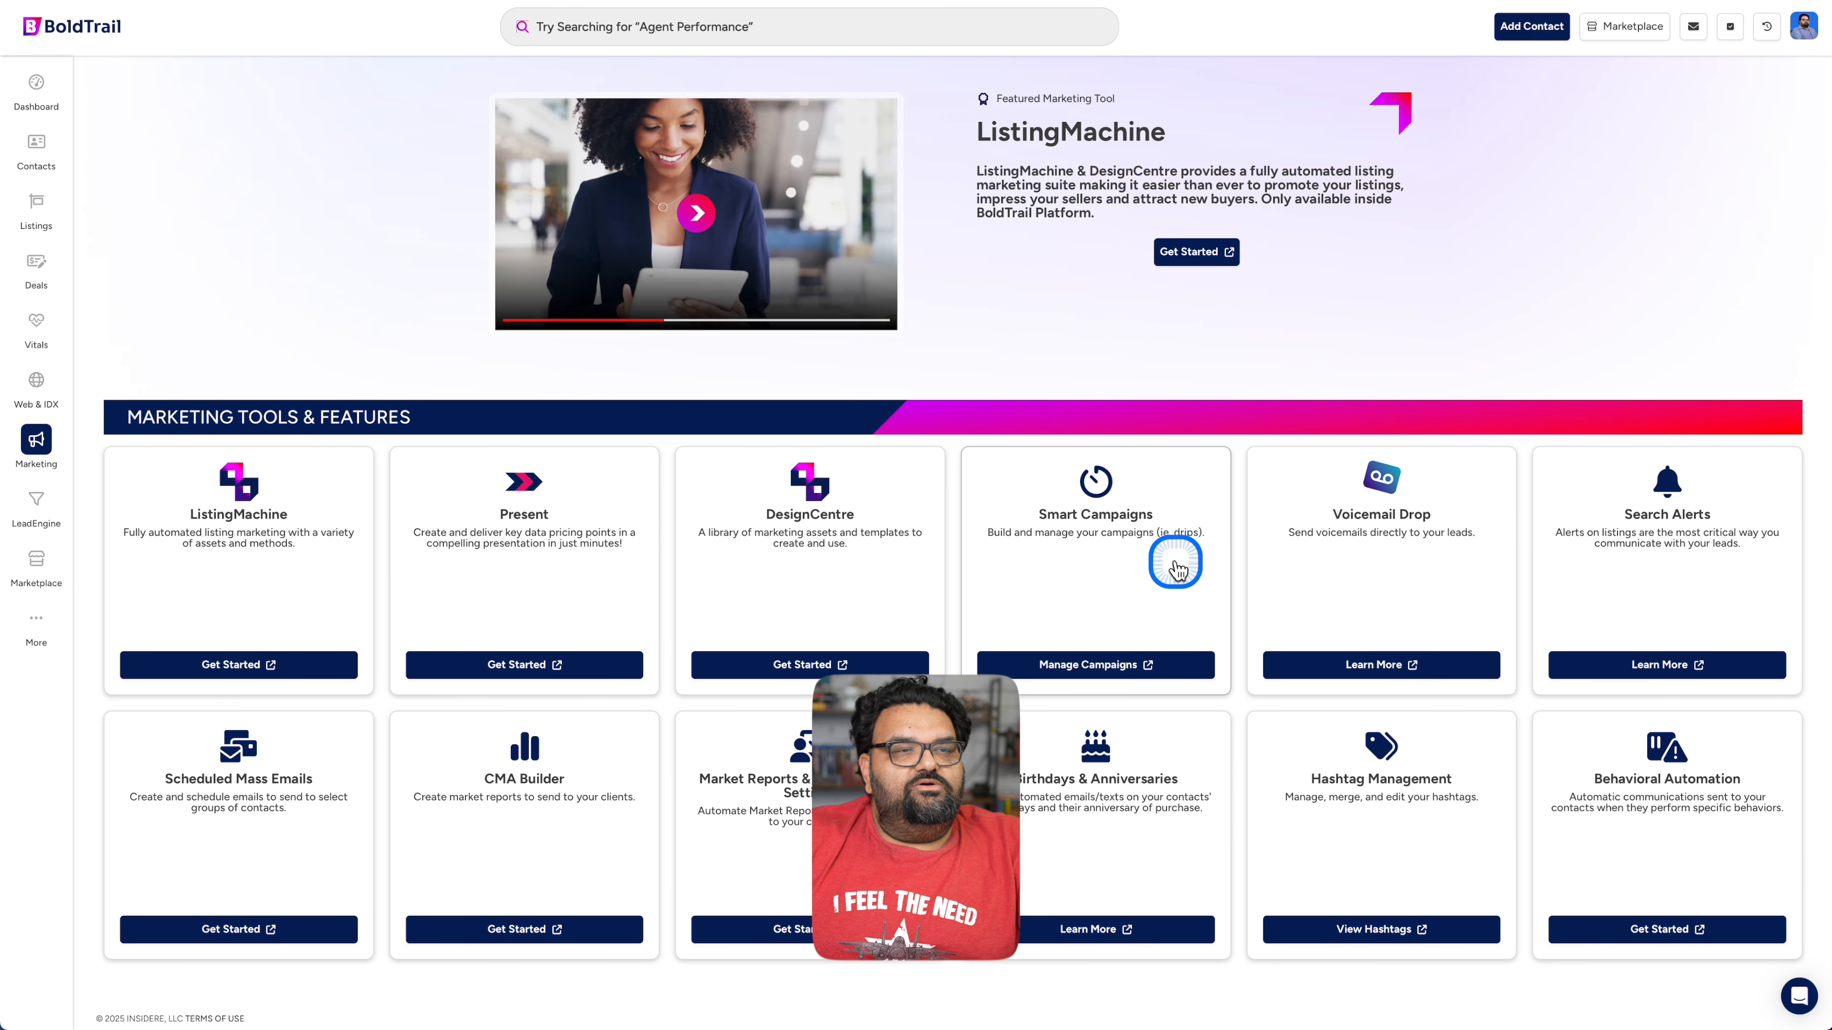
Start a new smart campaign and give it an advanced trigger where Status IS New Lead
left_click(1093, 665)
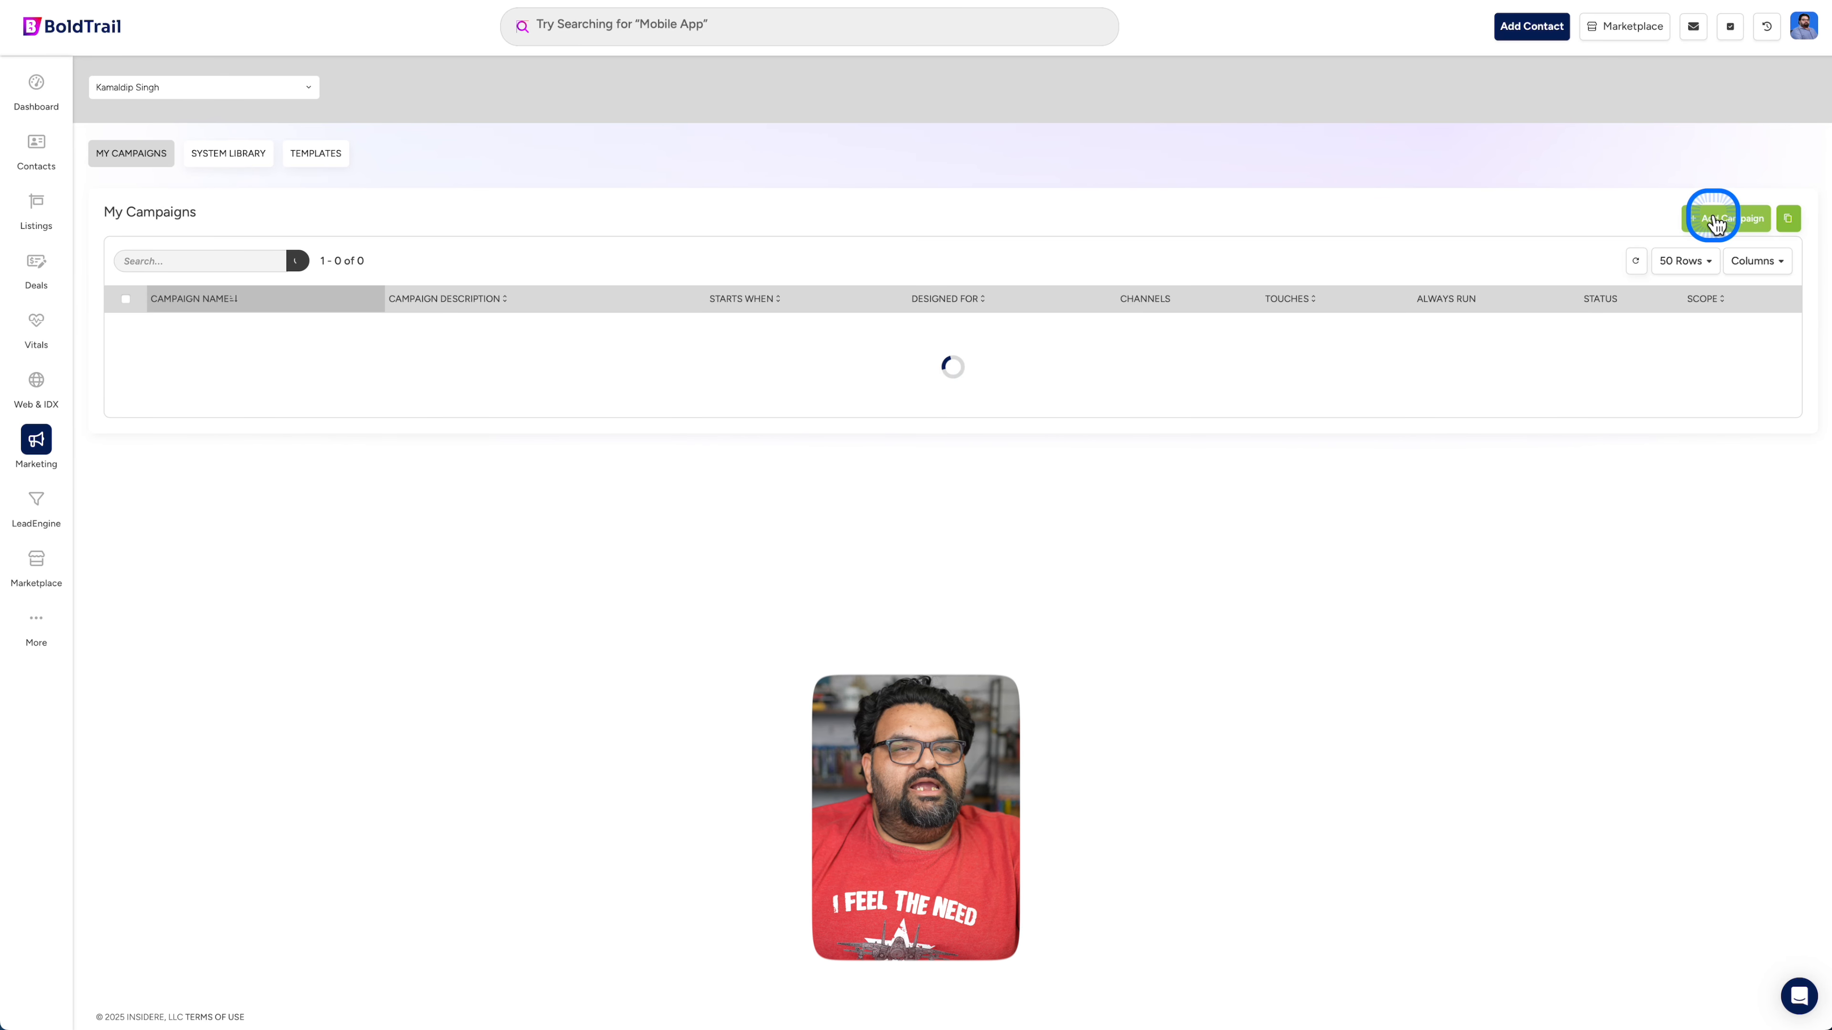
left_click(1731, 218)
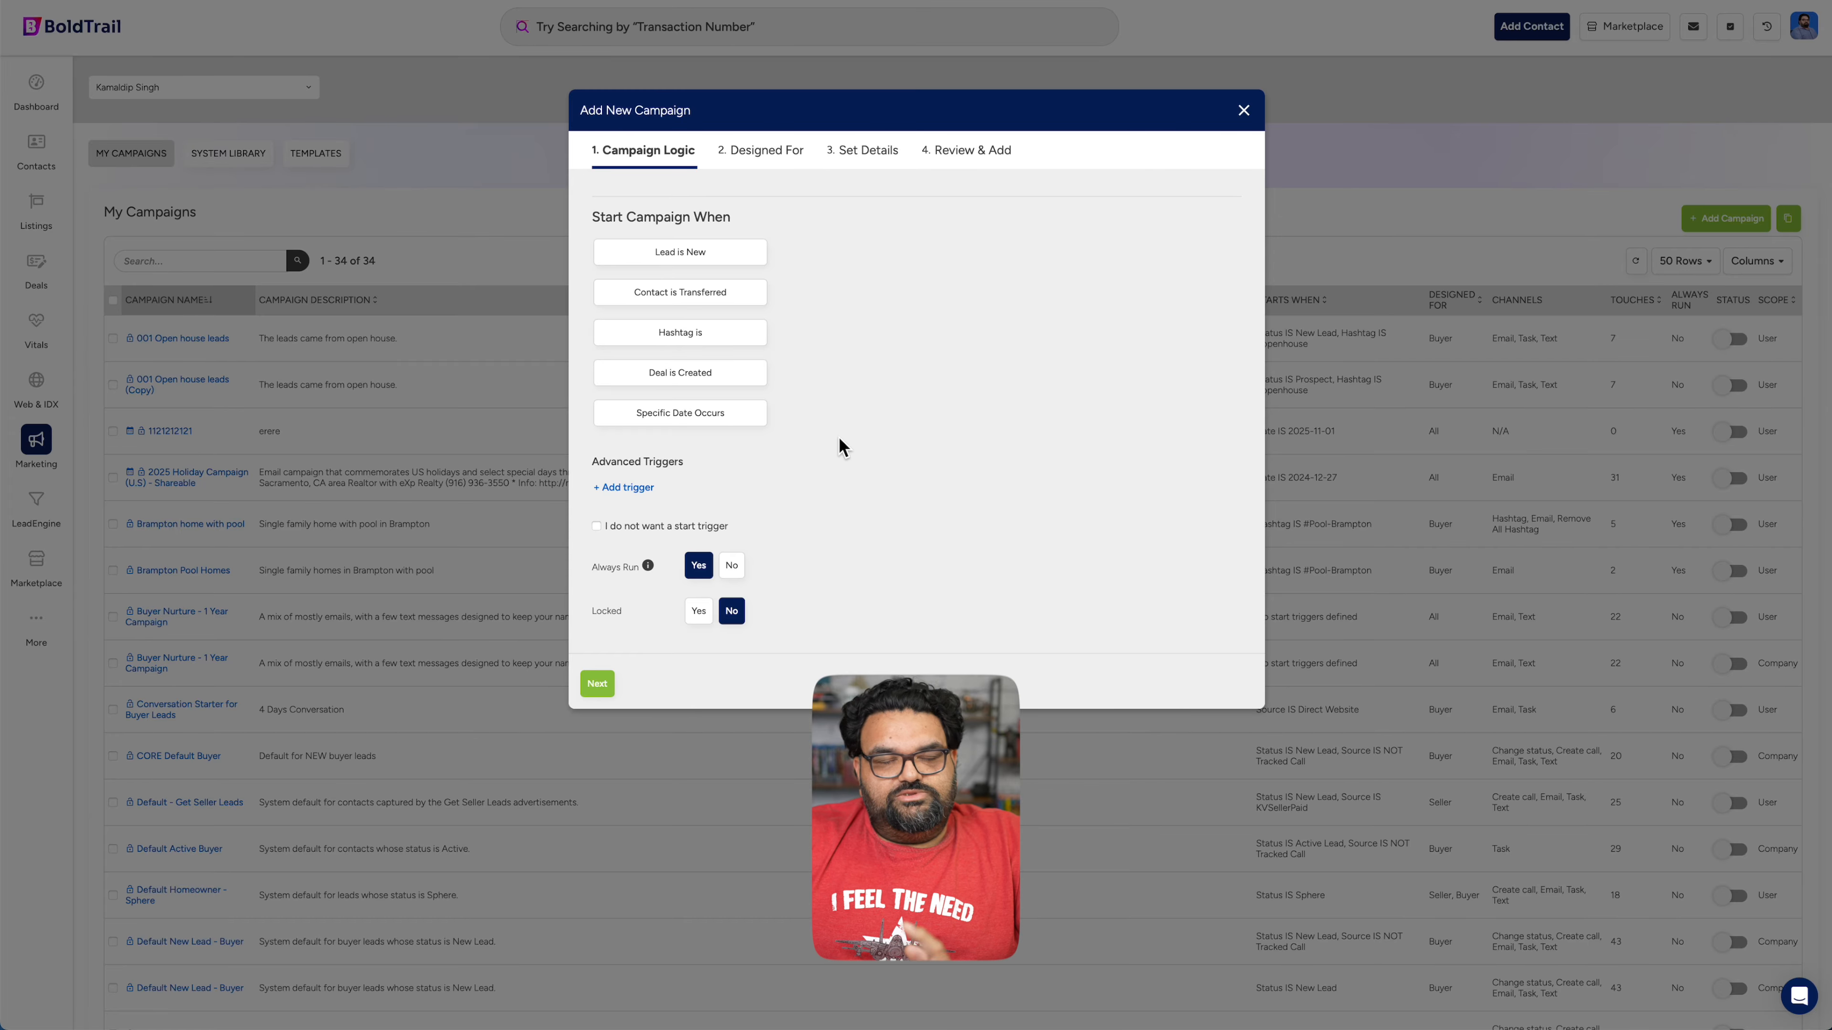
left_click(635, 501)
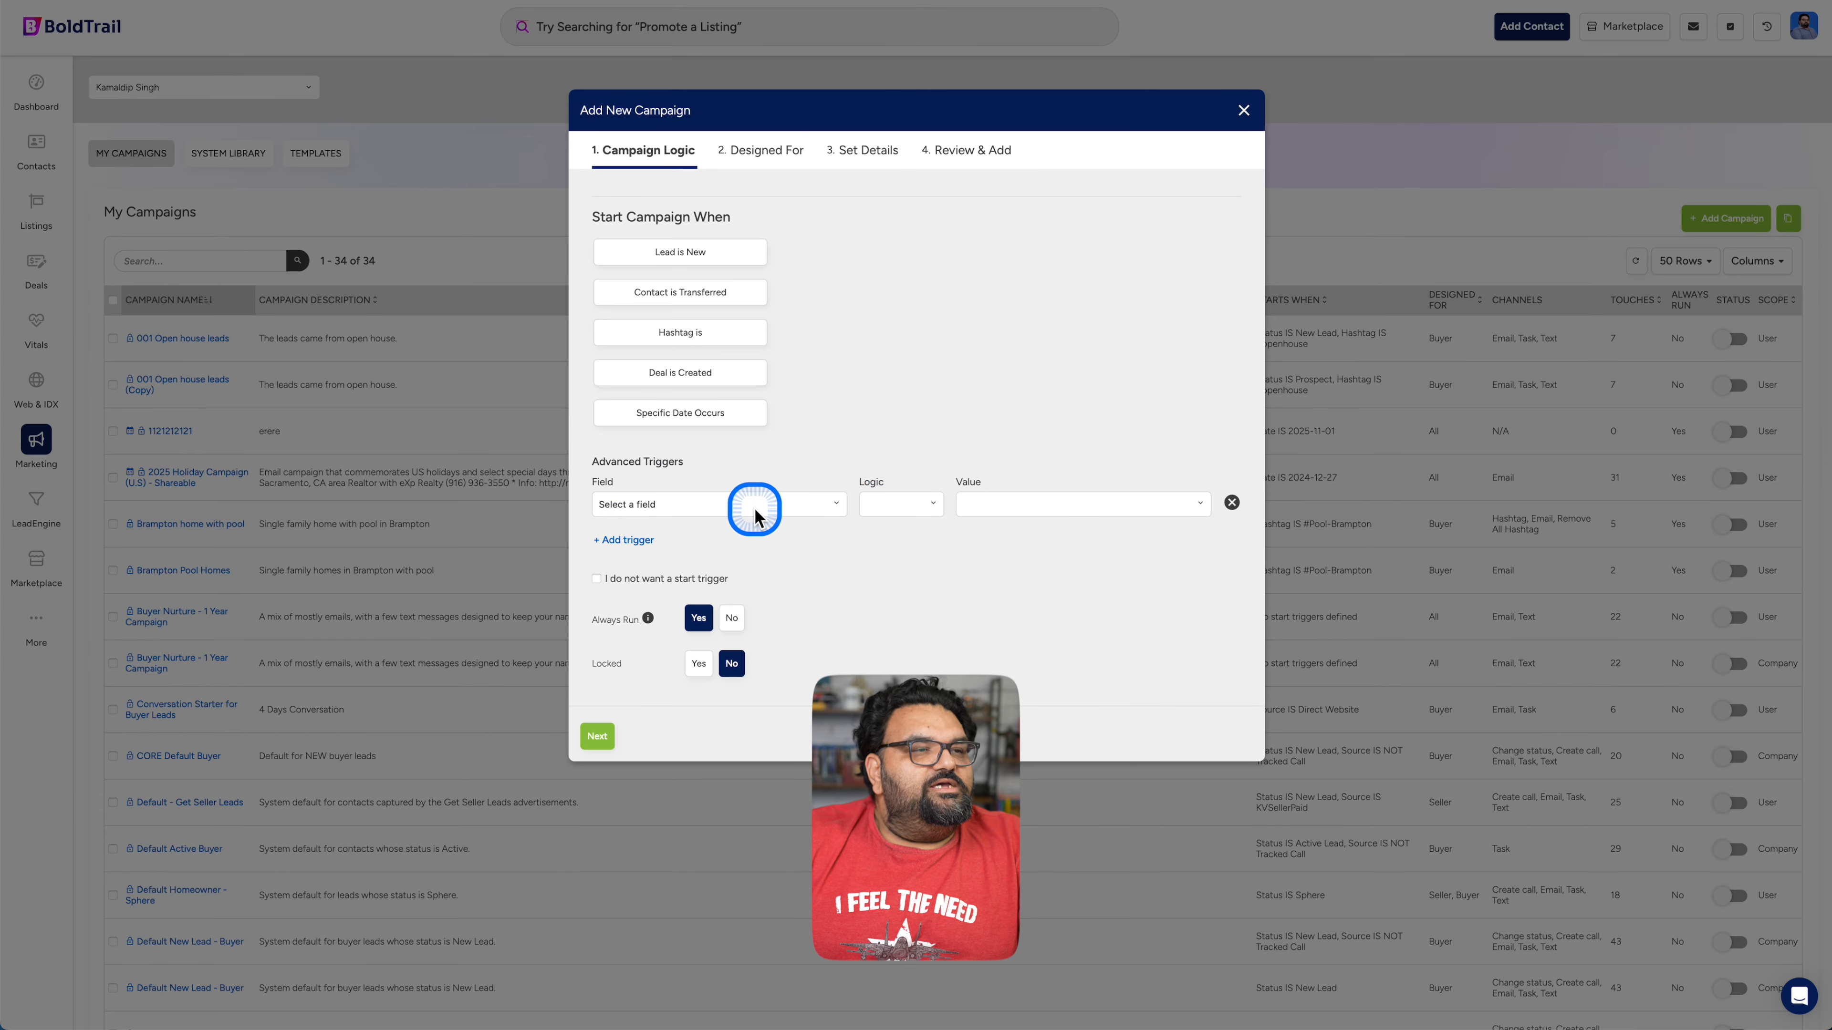
left_click(704, 505)
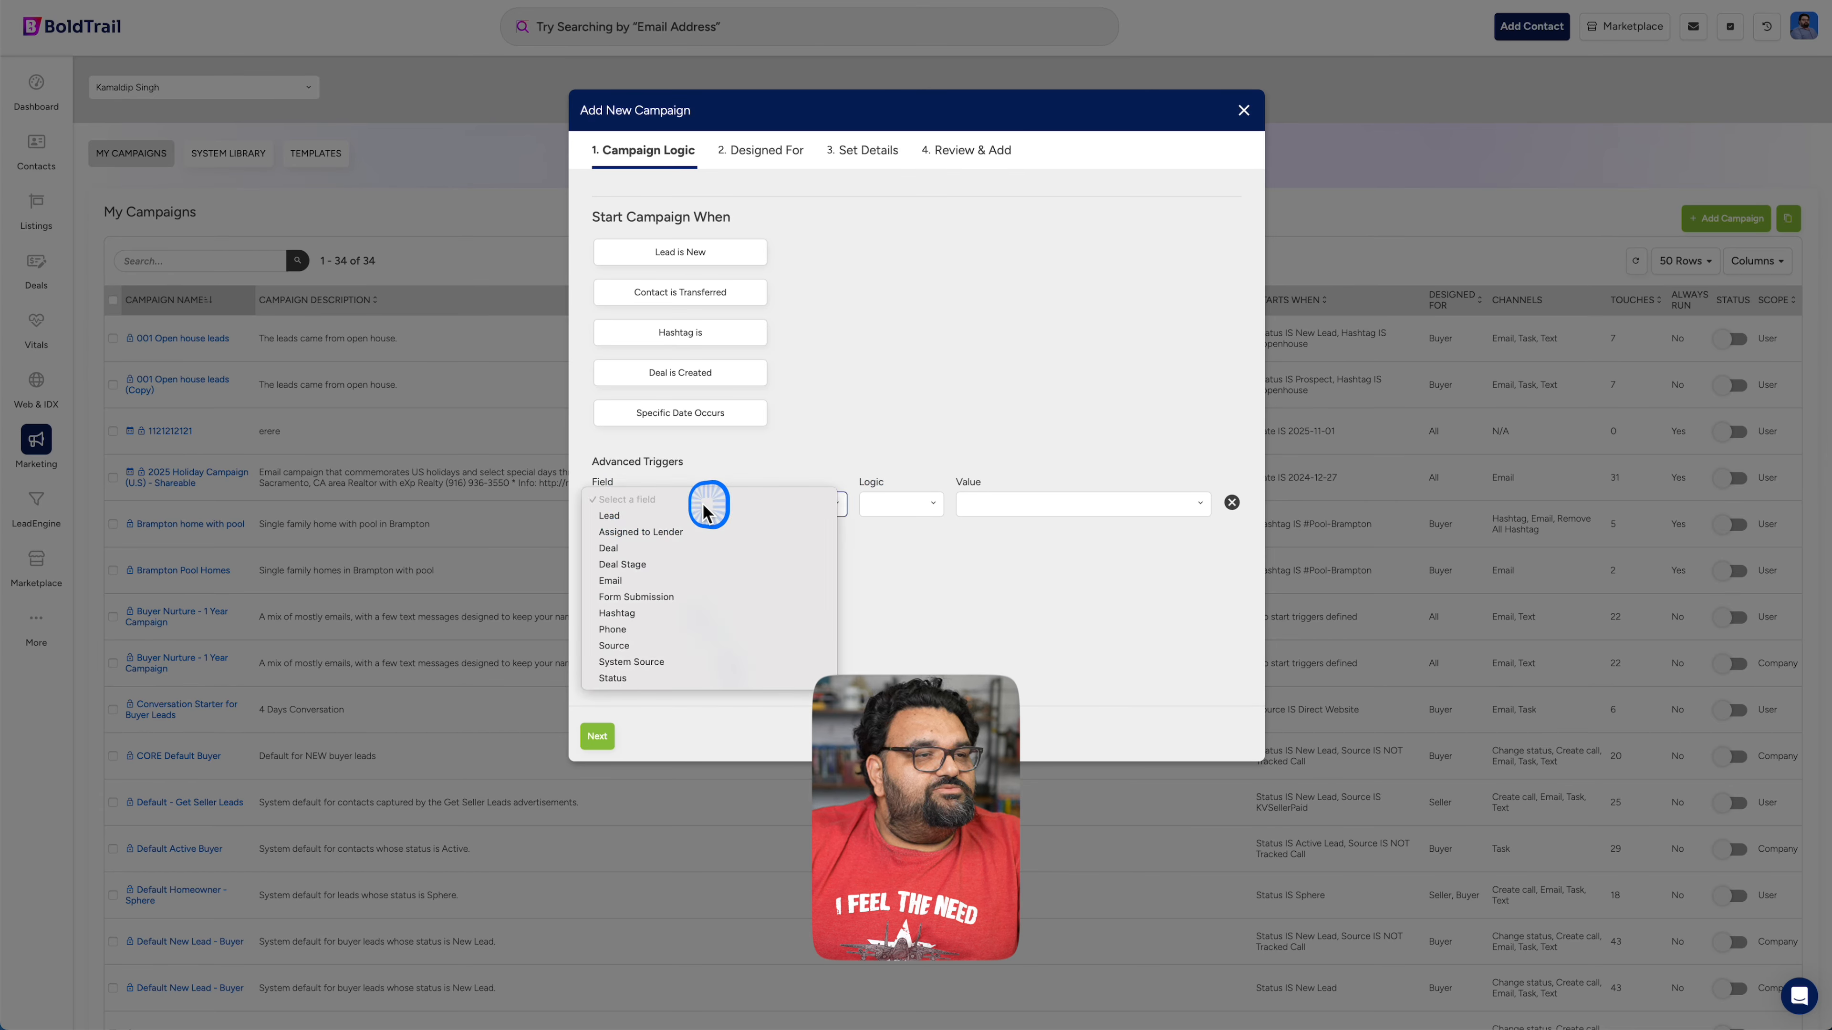
left_click(634, 680)
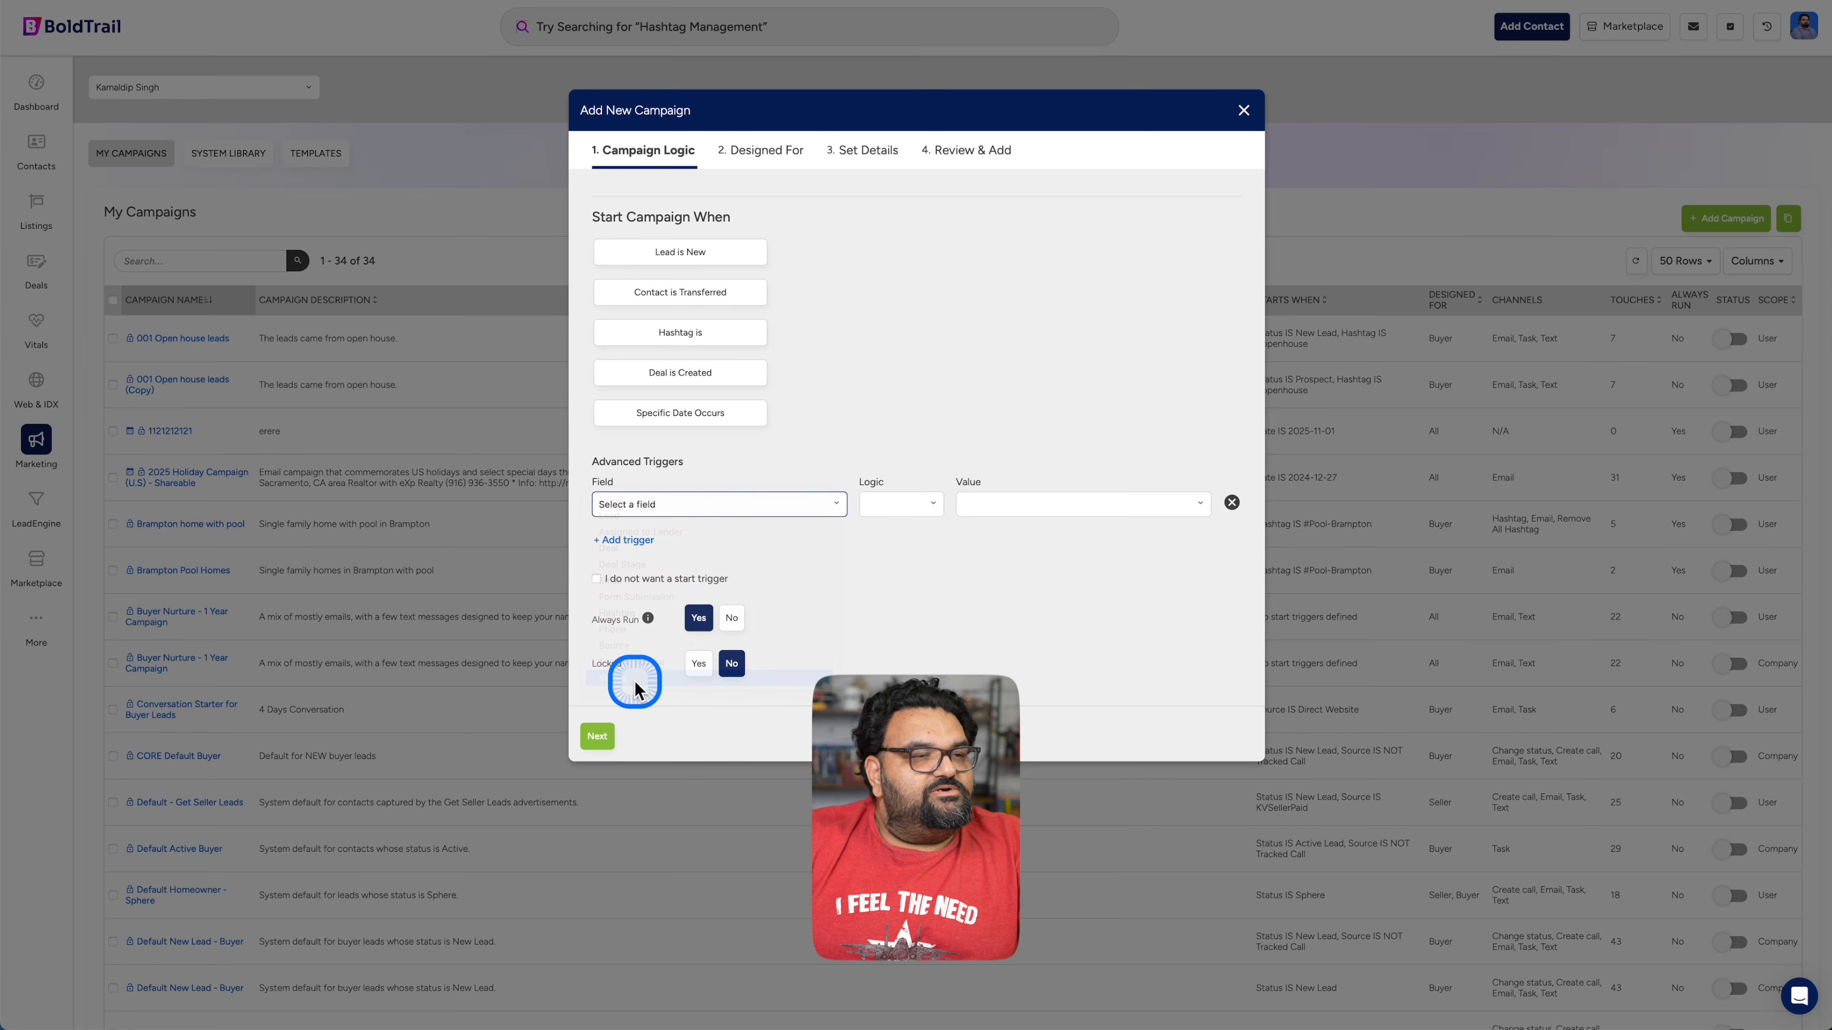
left_click(975, 507)
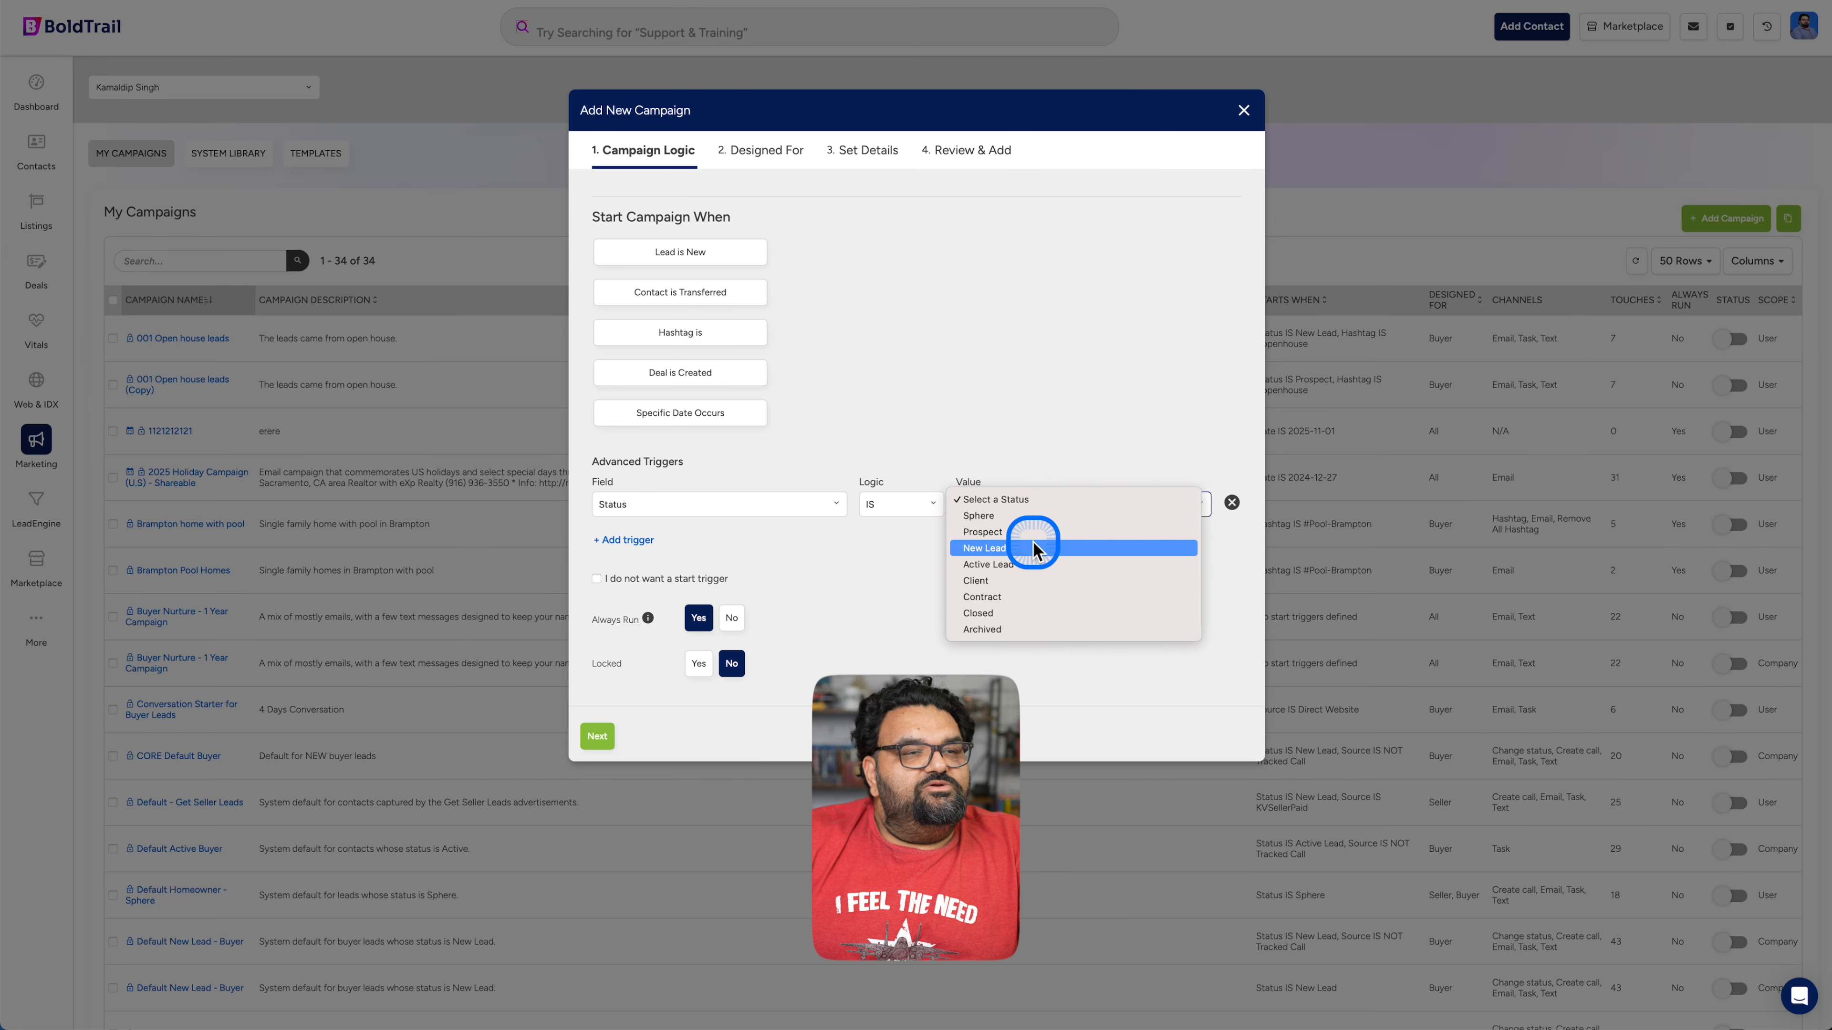
left_click(988, 550)
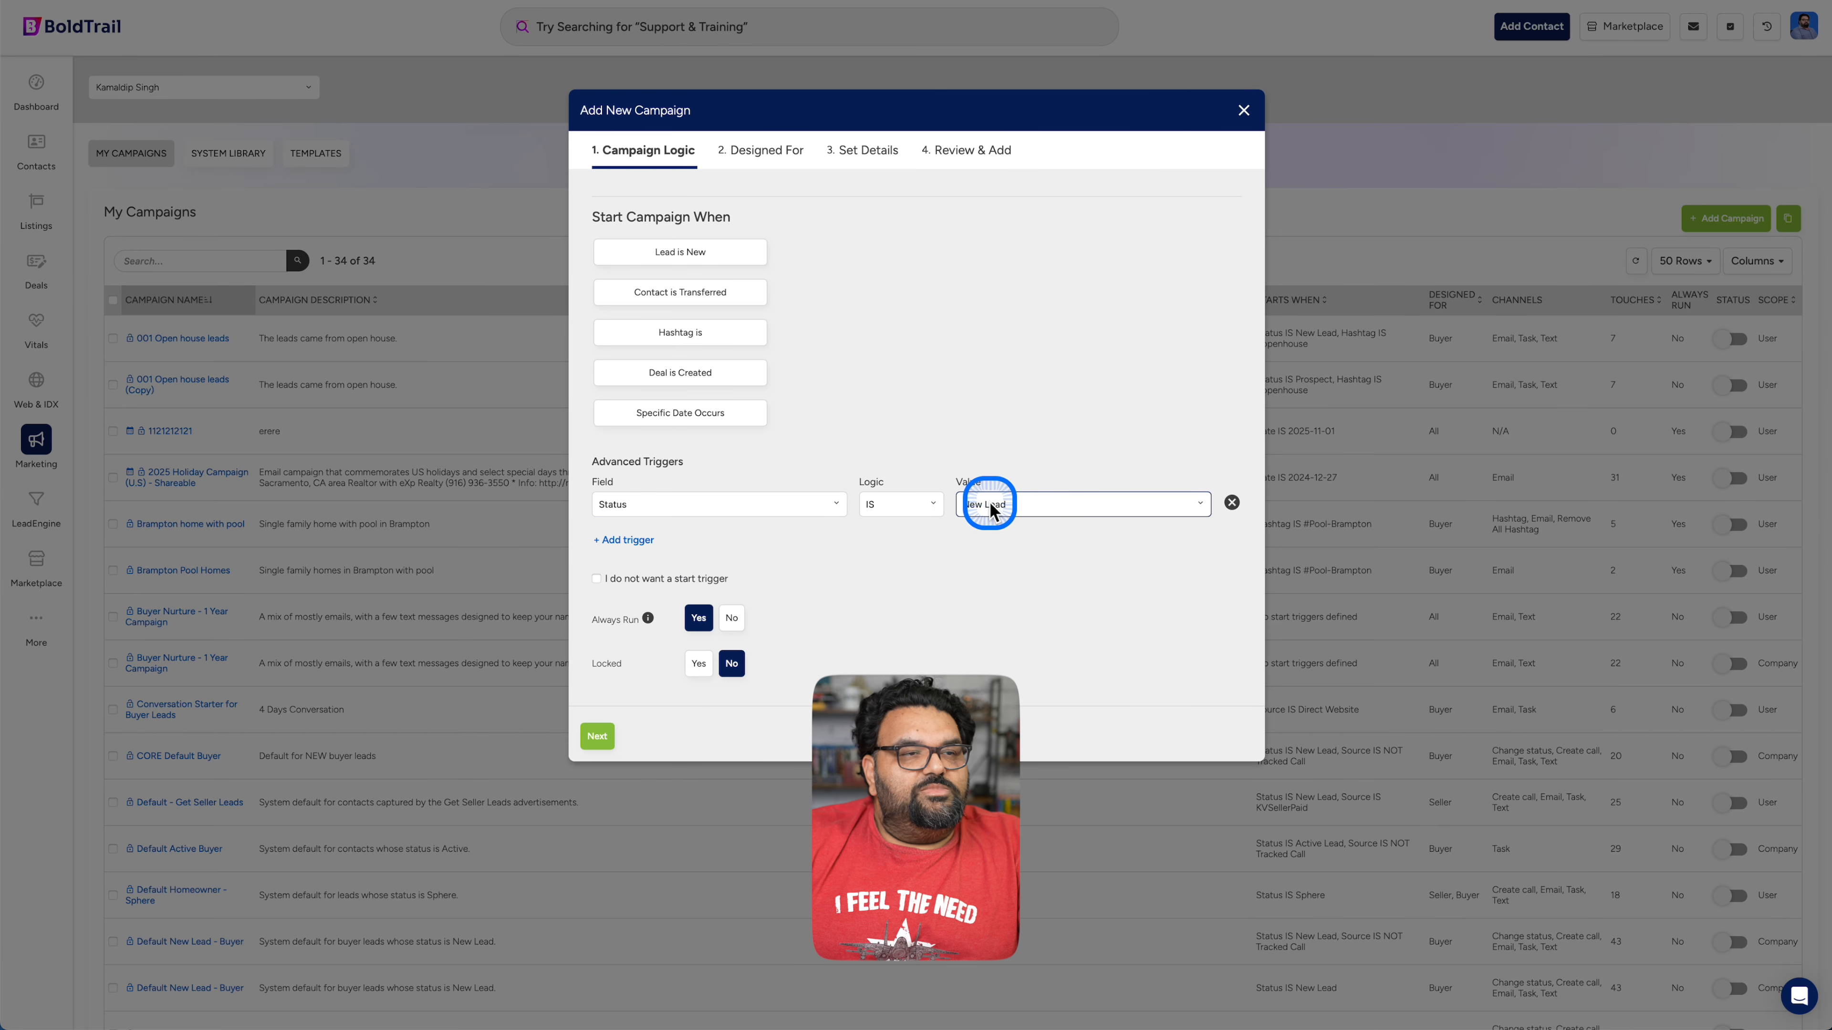
Add a second advanced trigger where Hashtag IS FB-reduce-list and accept the campaign logic
left_click(619, 546)
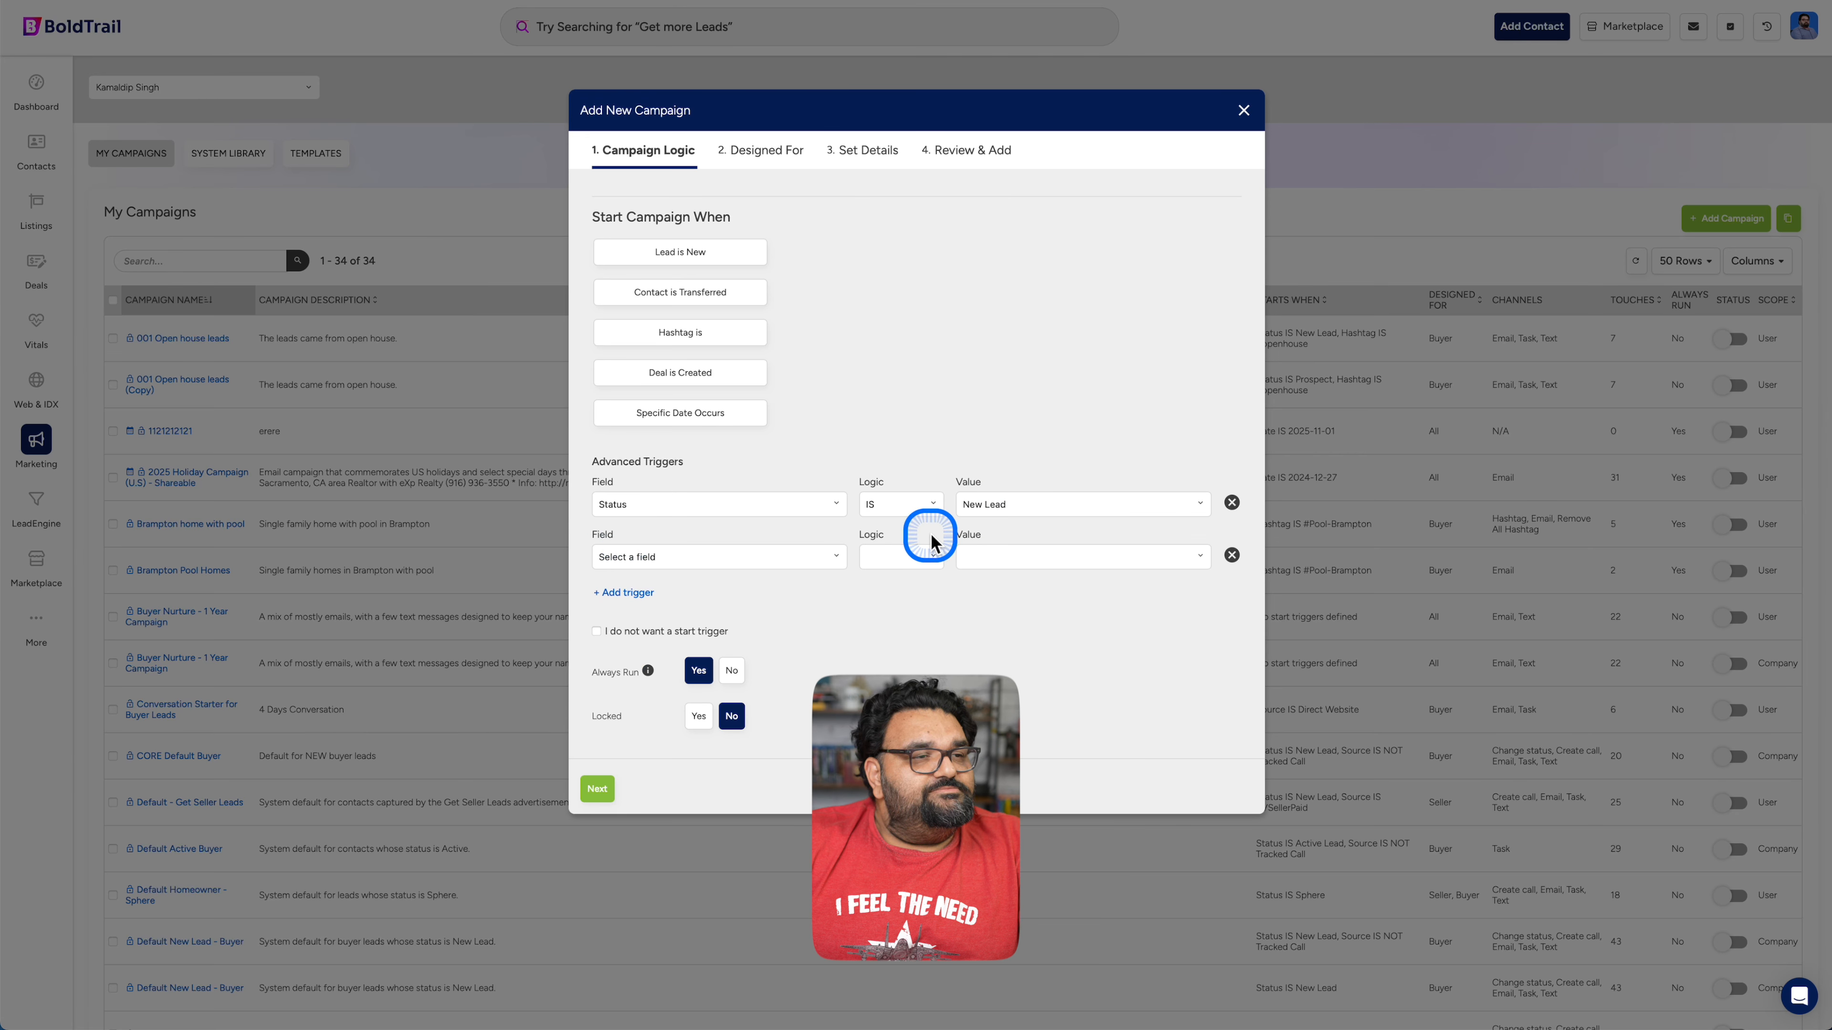
left_click(745, 557)
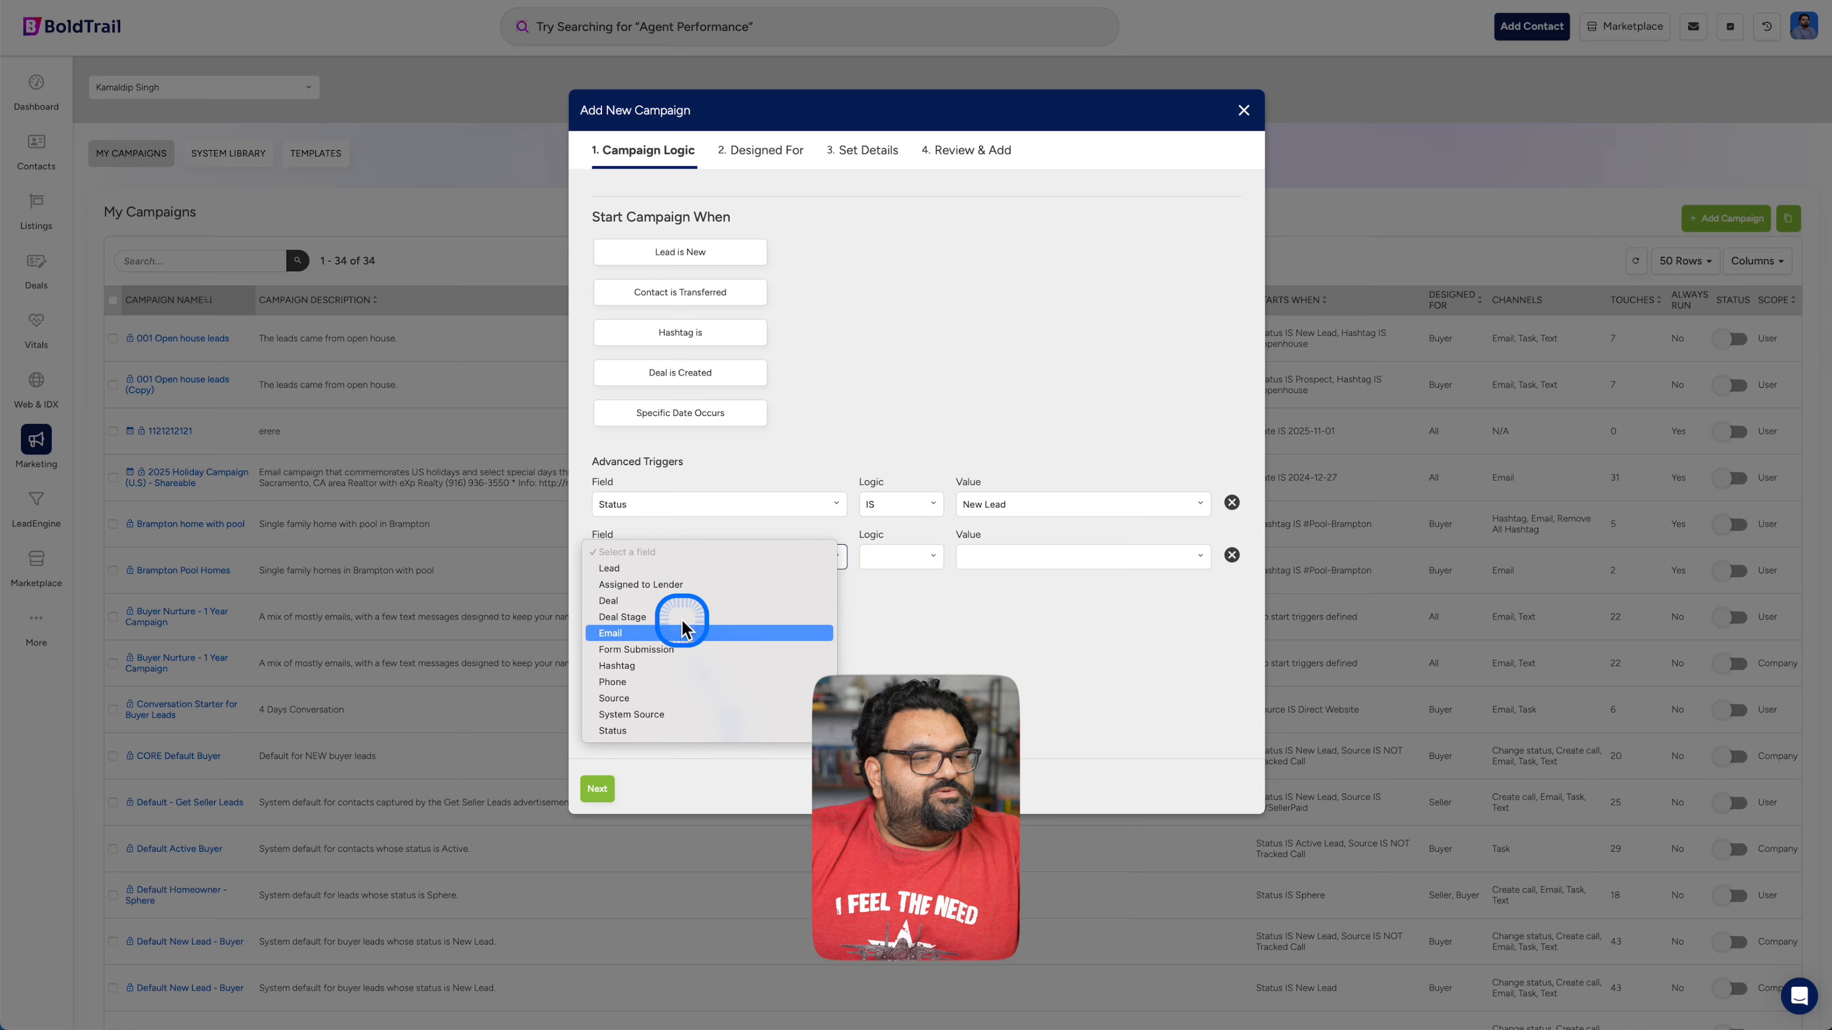
left_click(645, 665)
left_click(1006, 558)
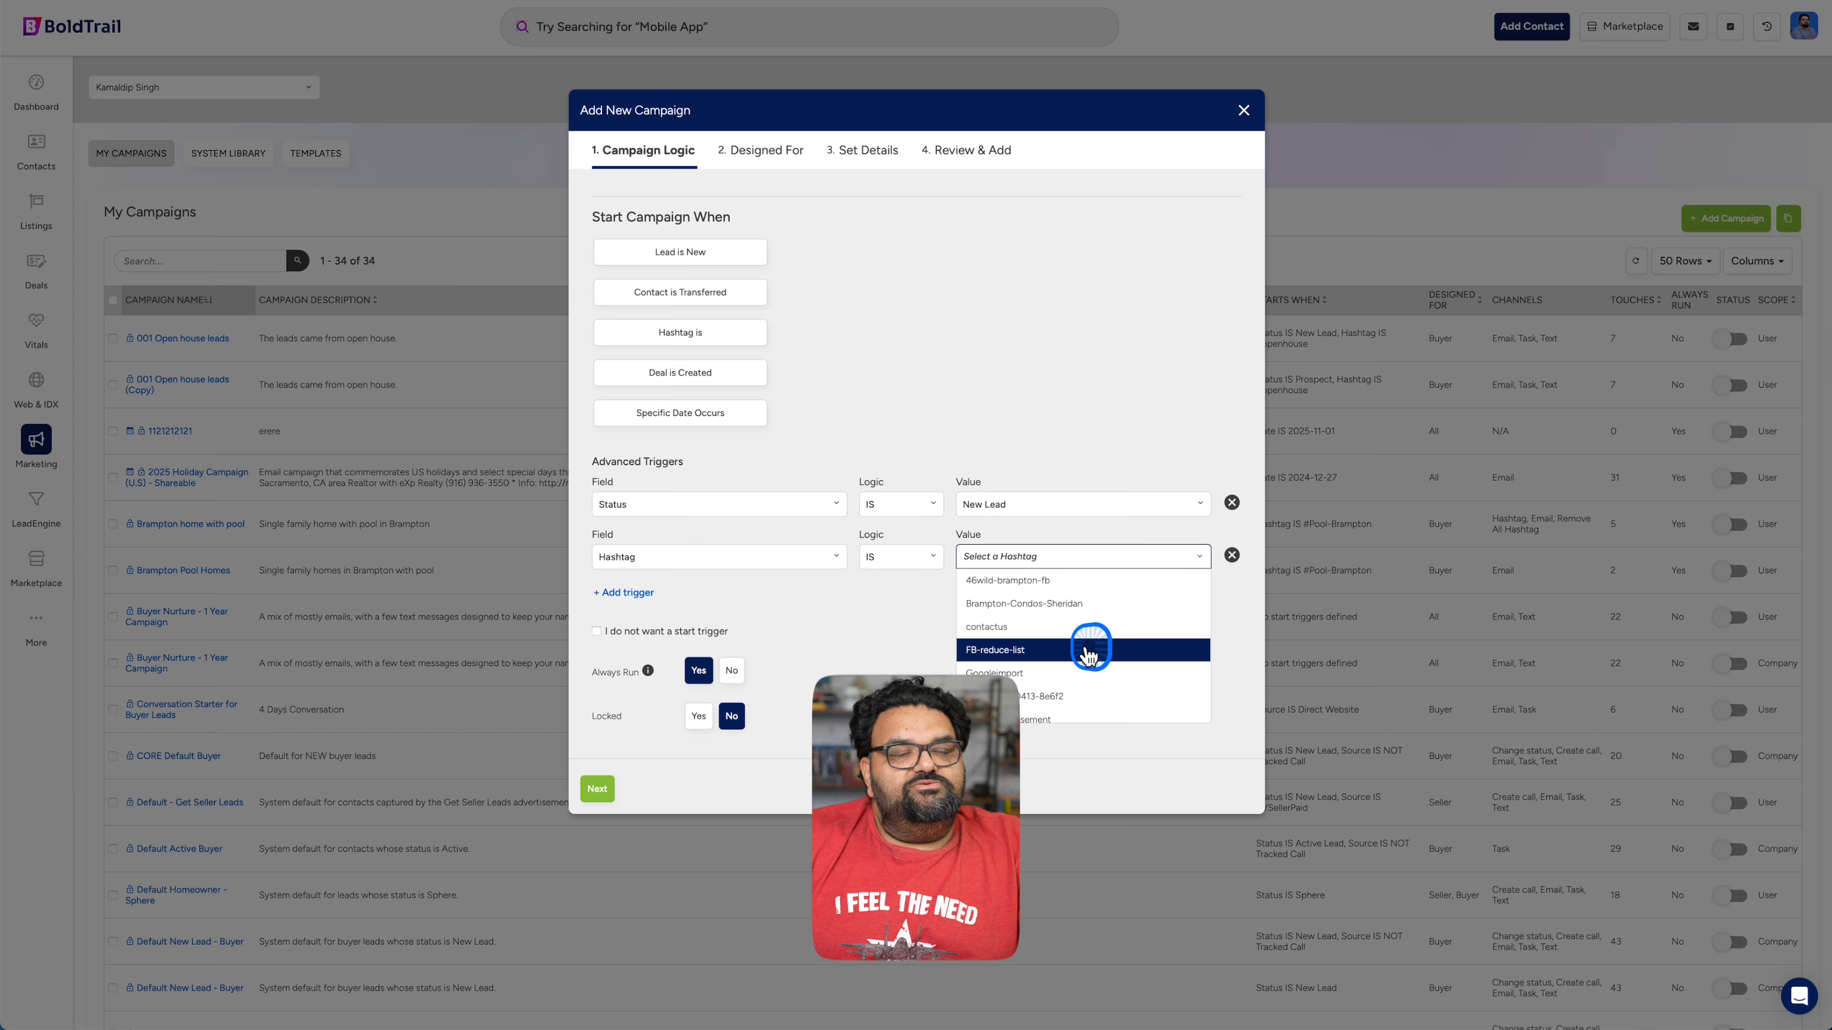
left_click(1089, 651)
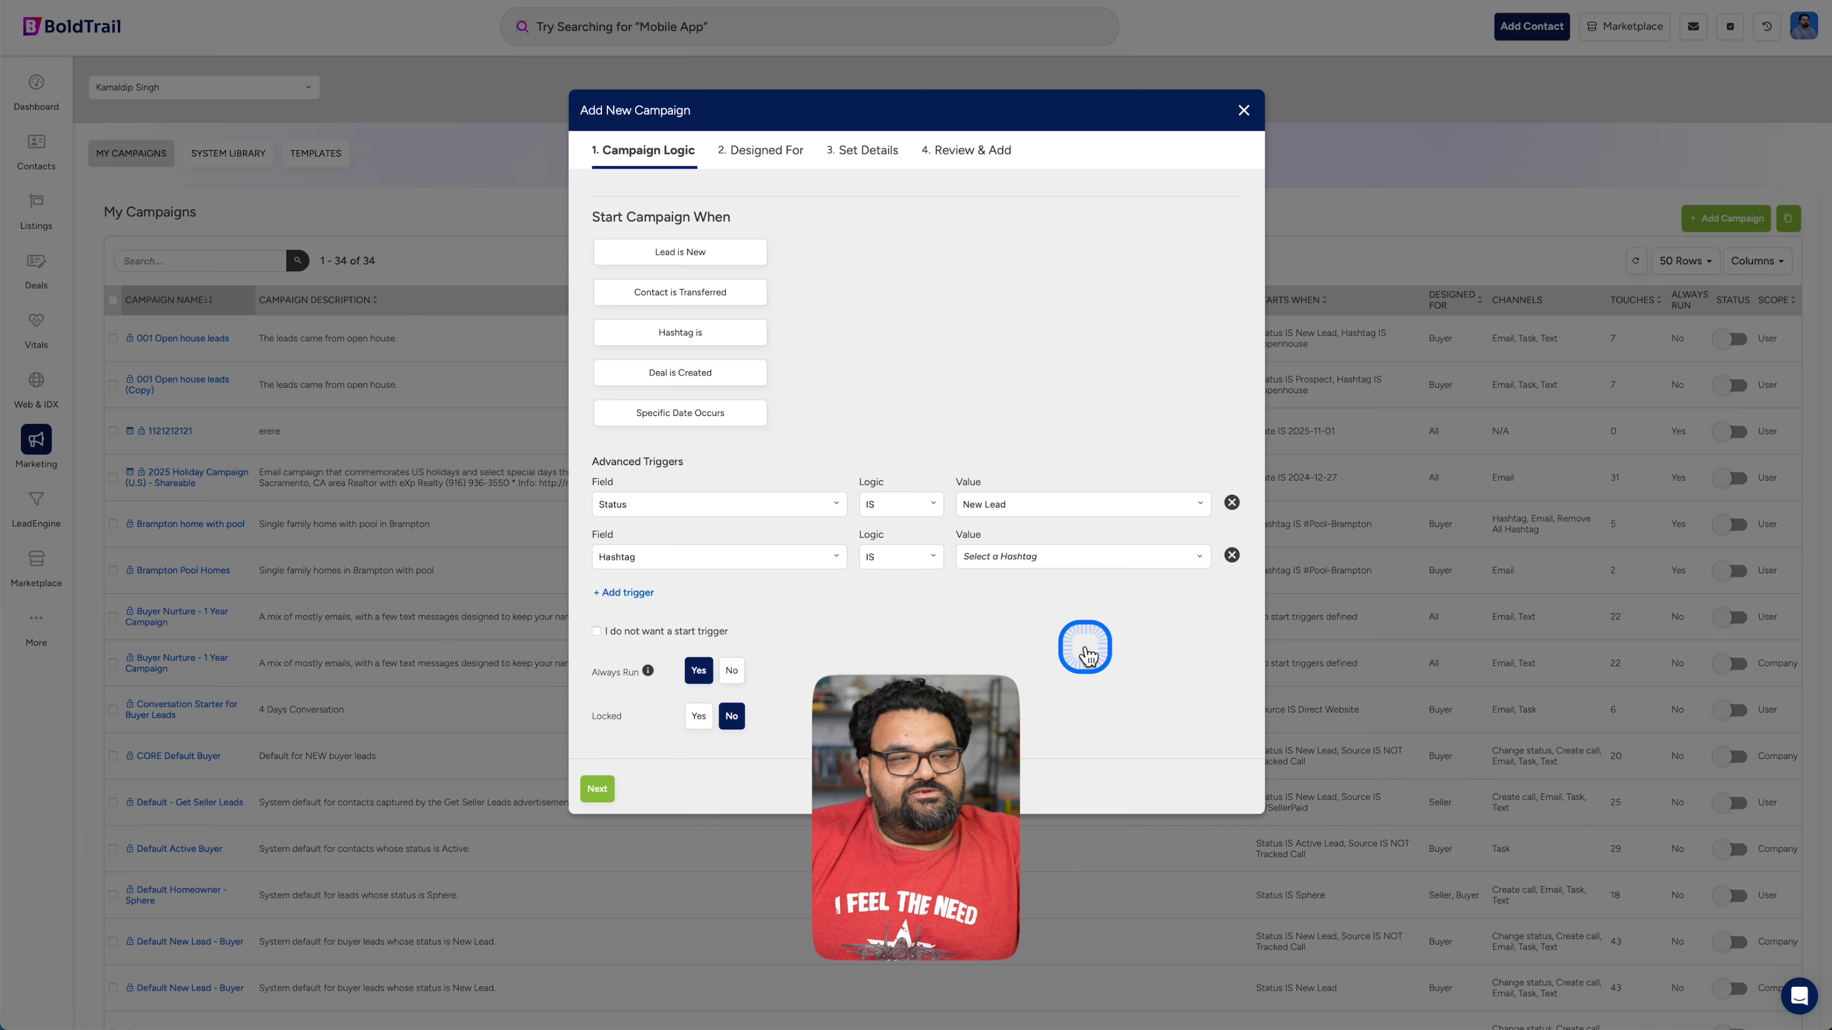
left_click(1034, 560)
left_click(1016, 650)
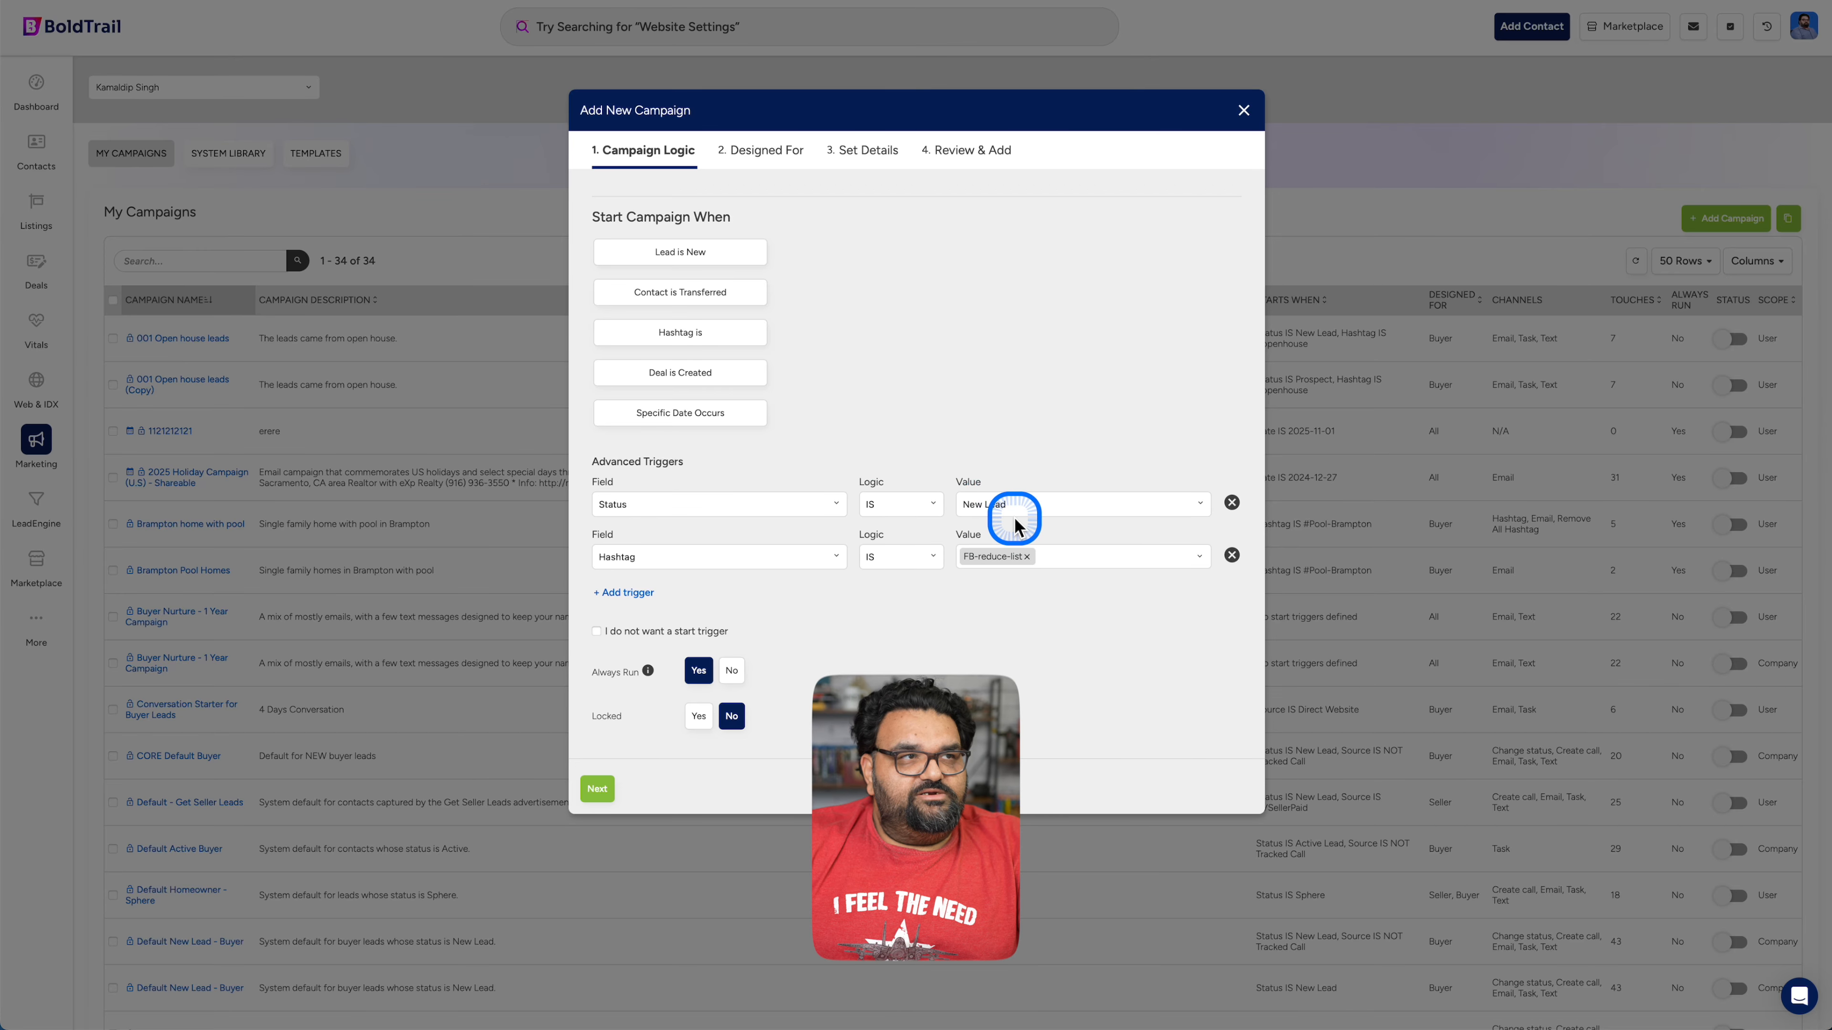
left_click(598, 791)
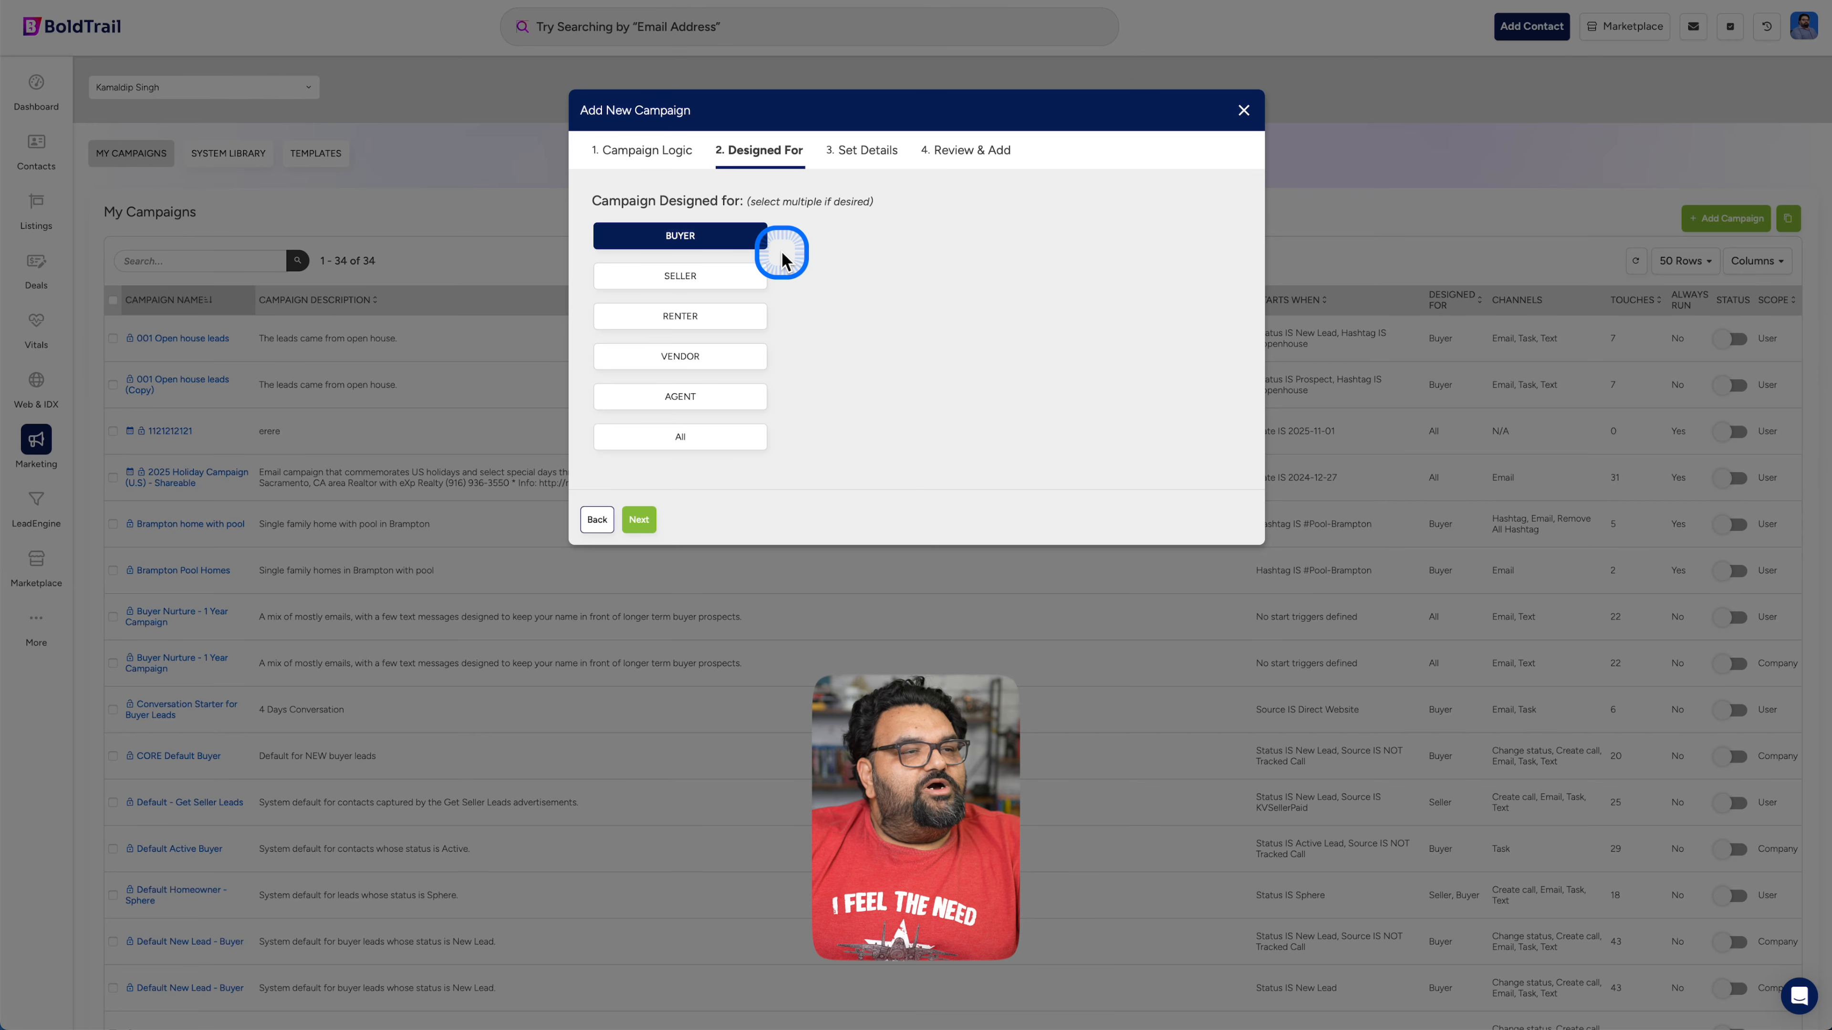
Add the buyer campaign as "Brampton Reduce Price List" with the description "Campaign for new lead from Facebook ad - Reduce price list"
left_click(639, 520)
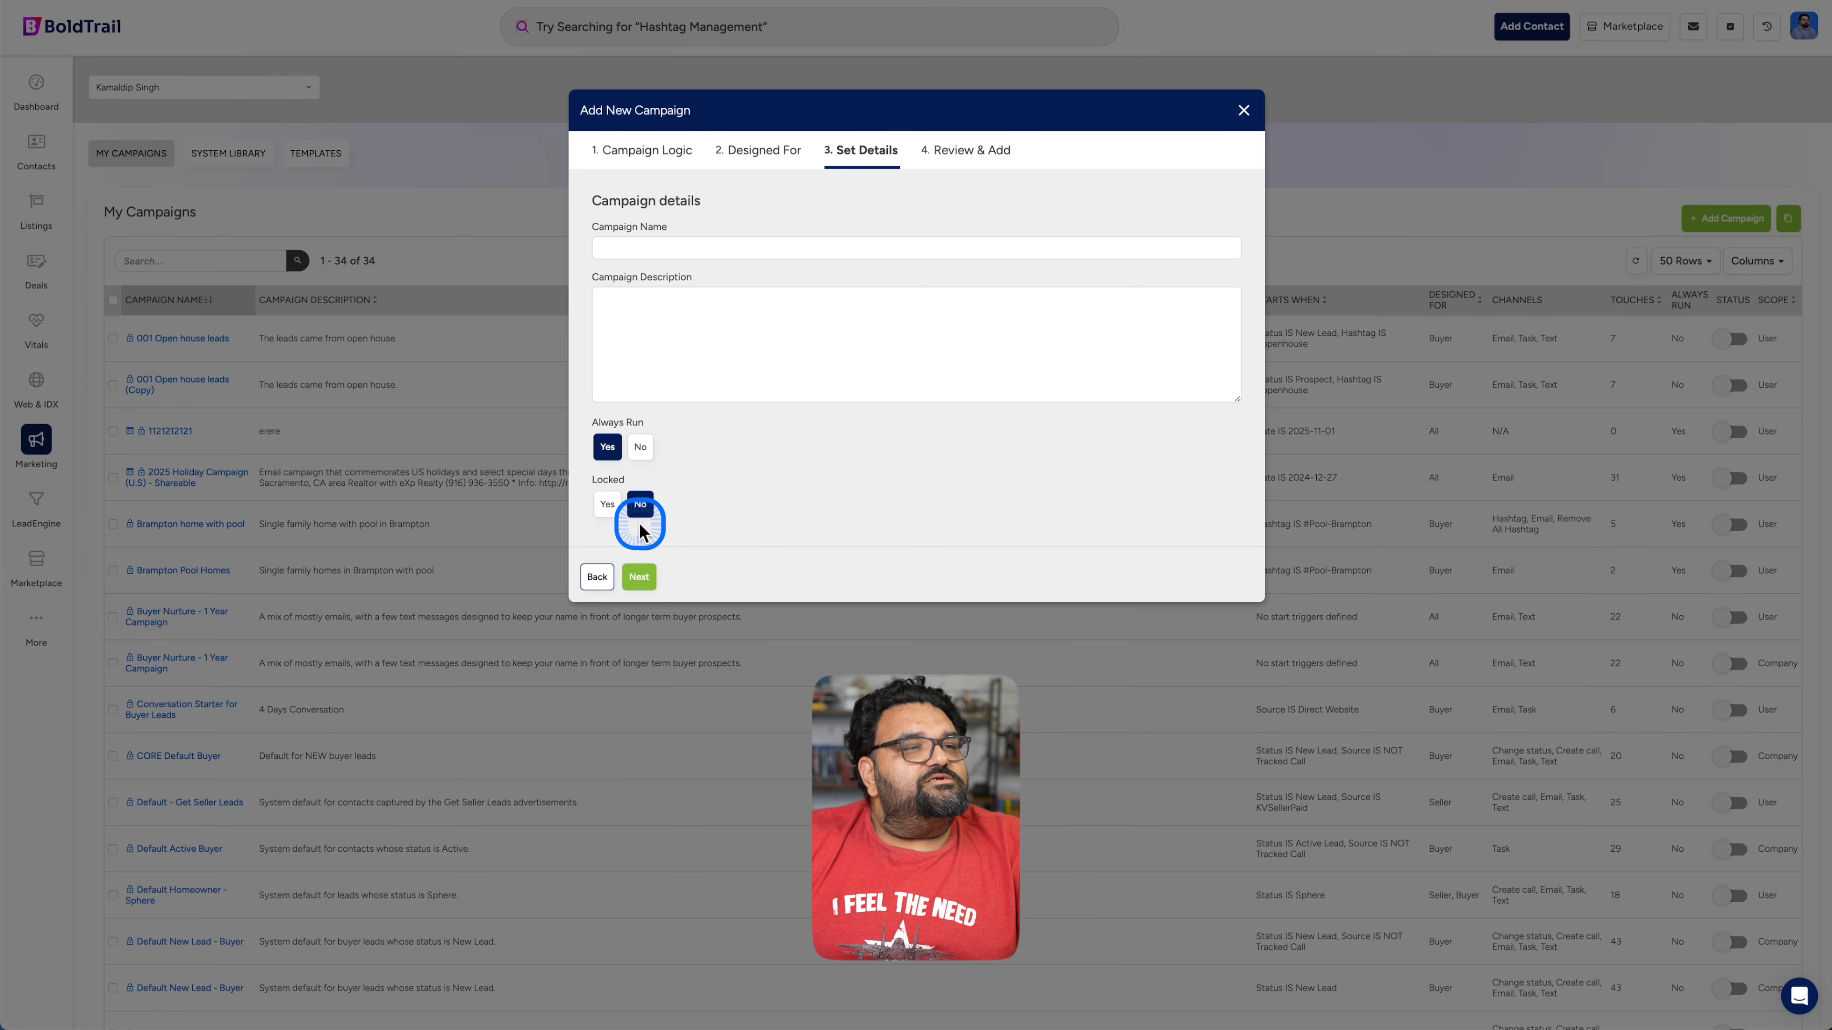
left_click(799, 245)
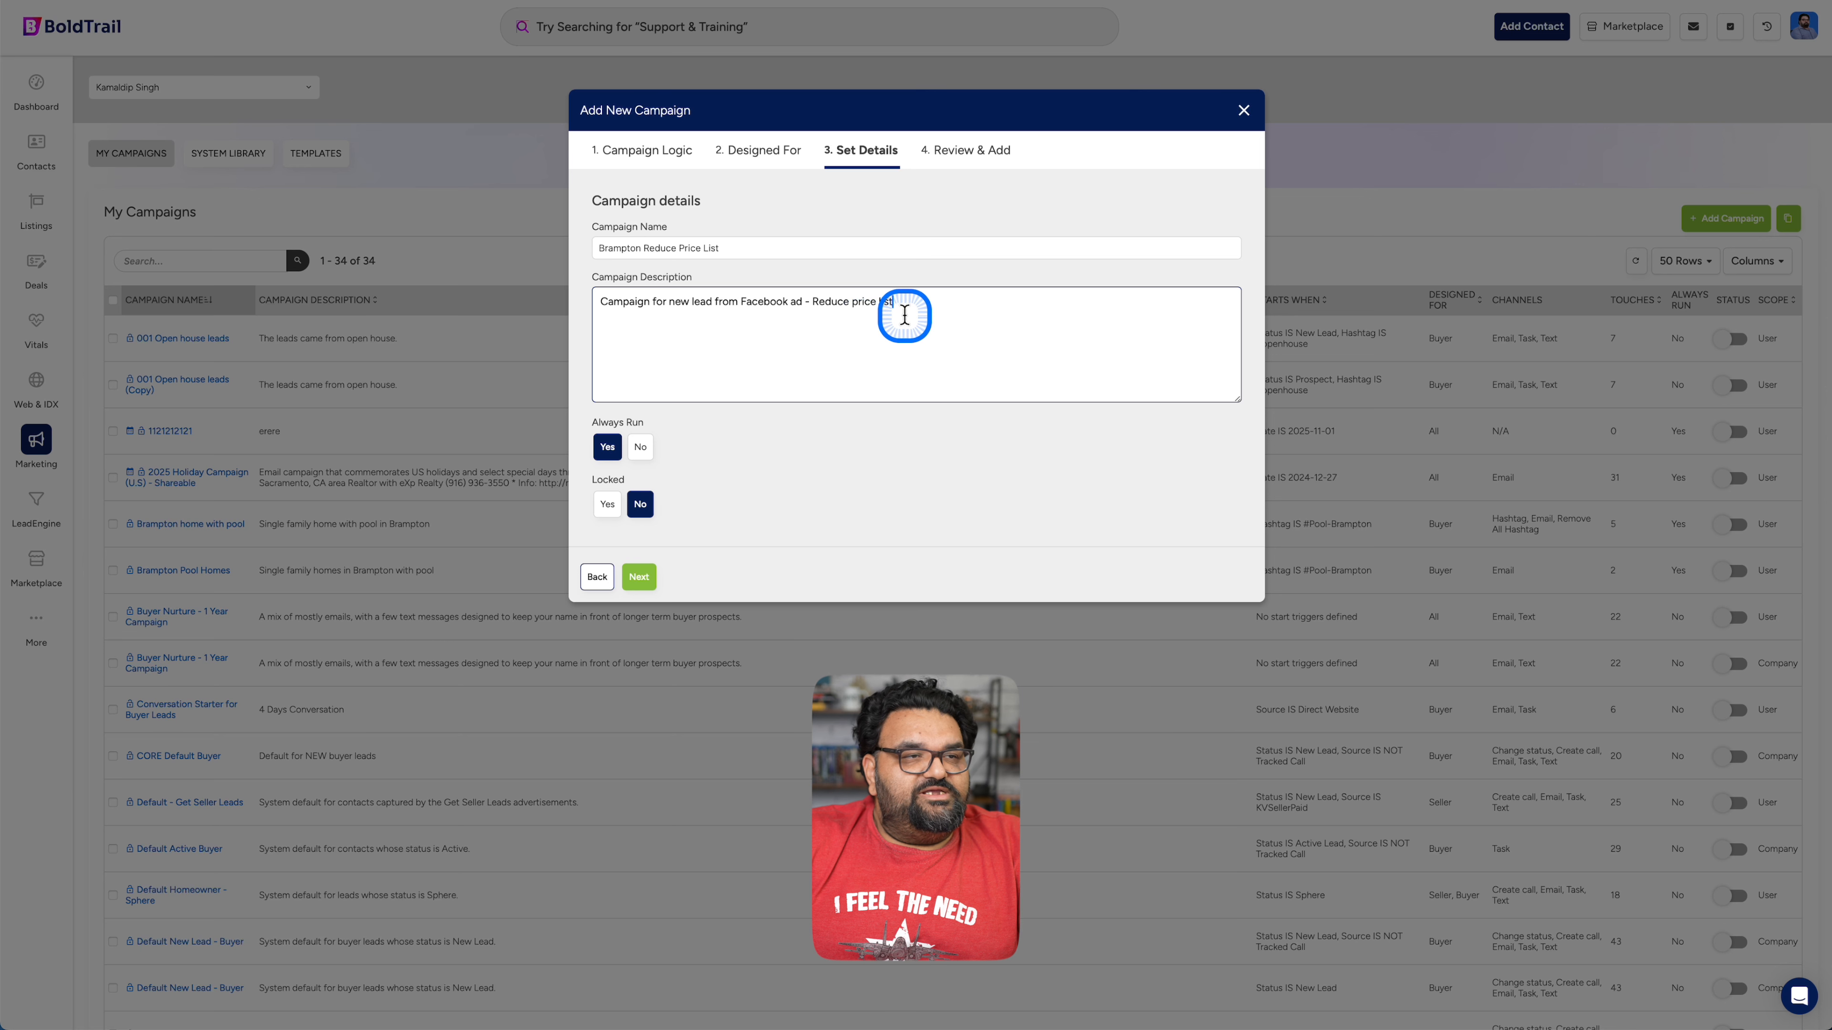
left_click(644, 577)
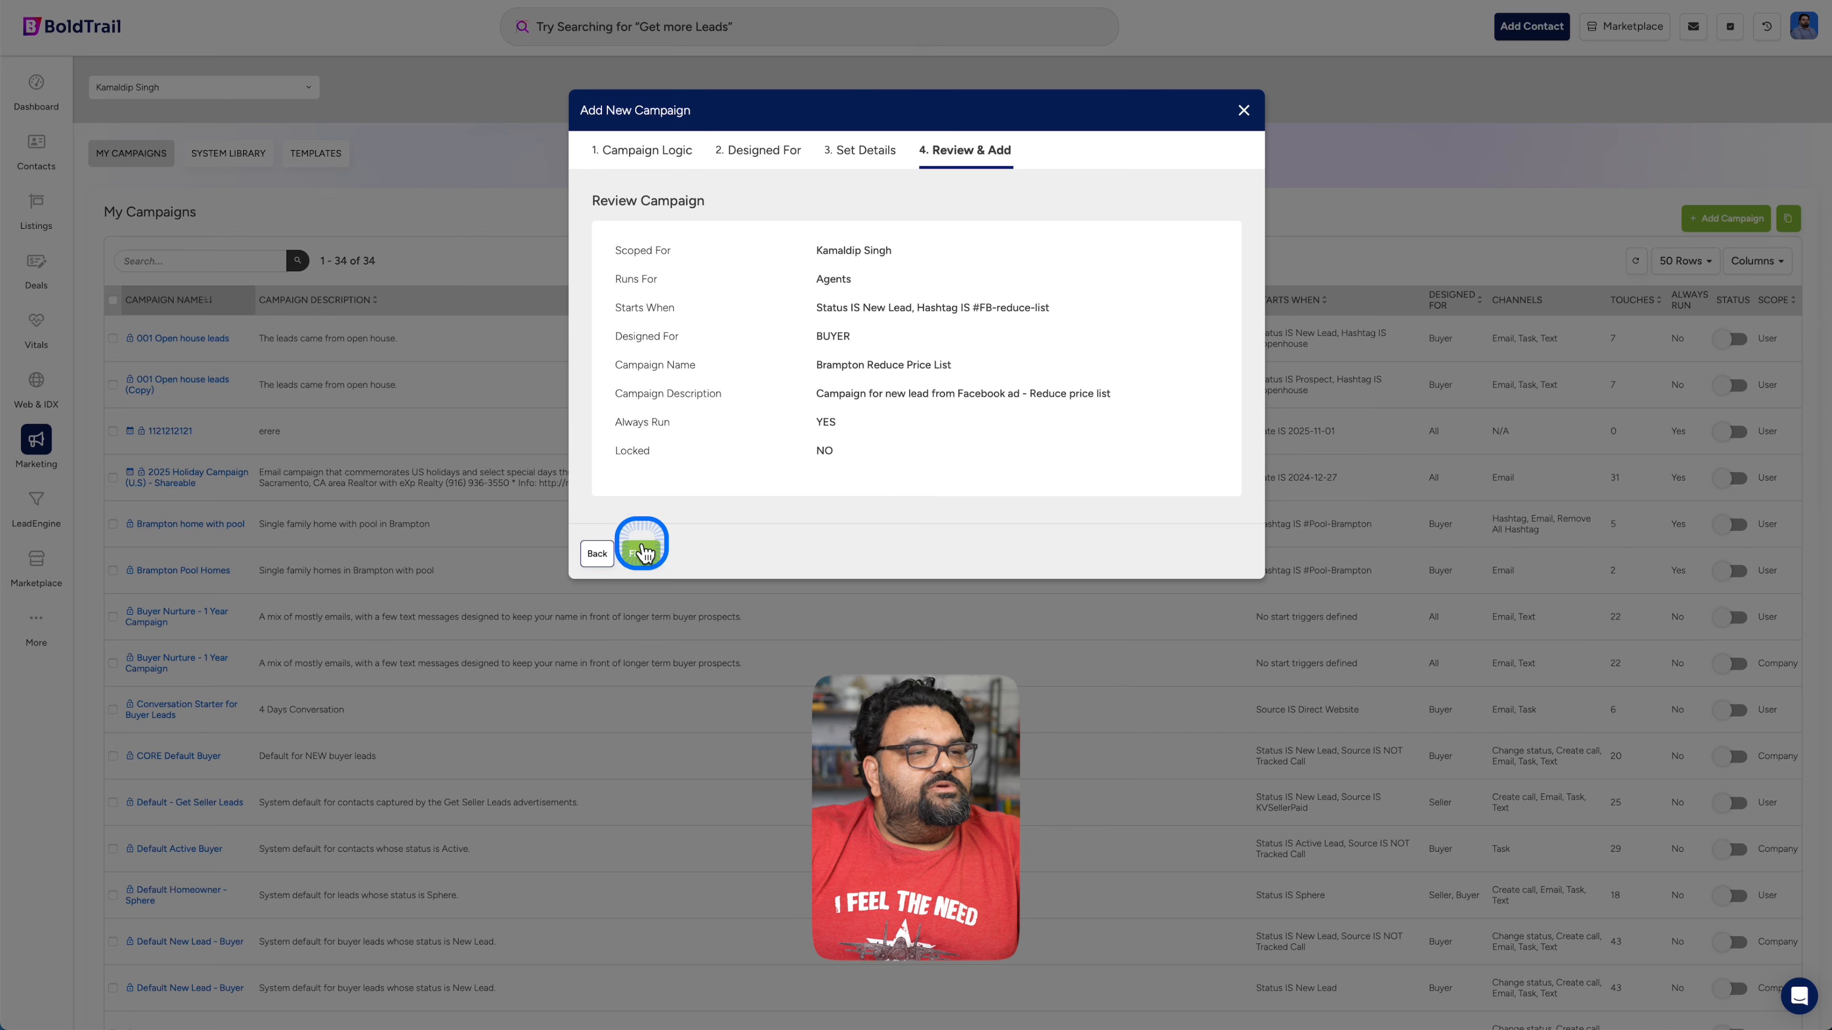
left_click(641, 553)
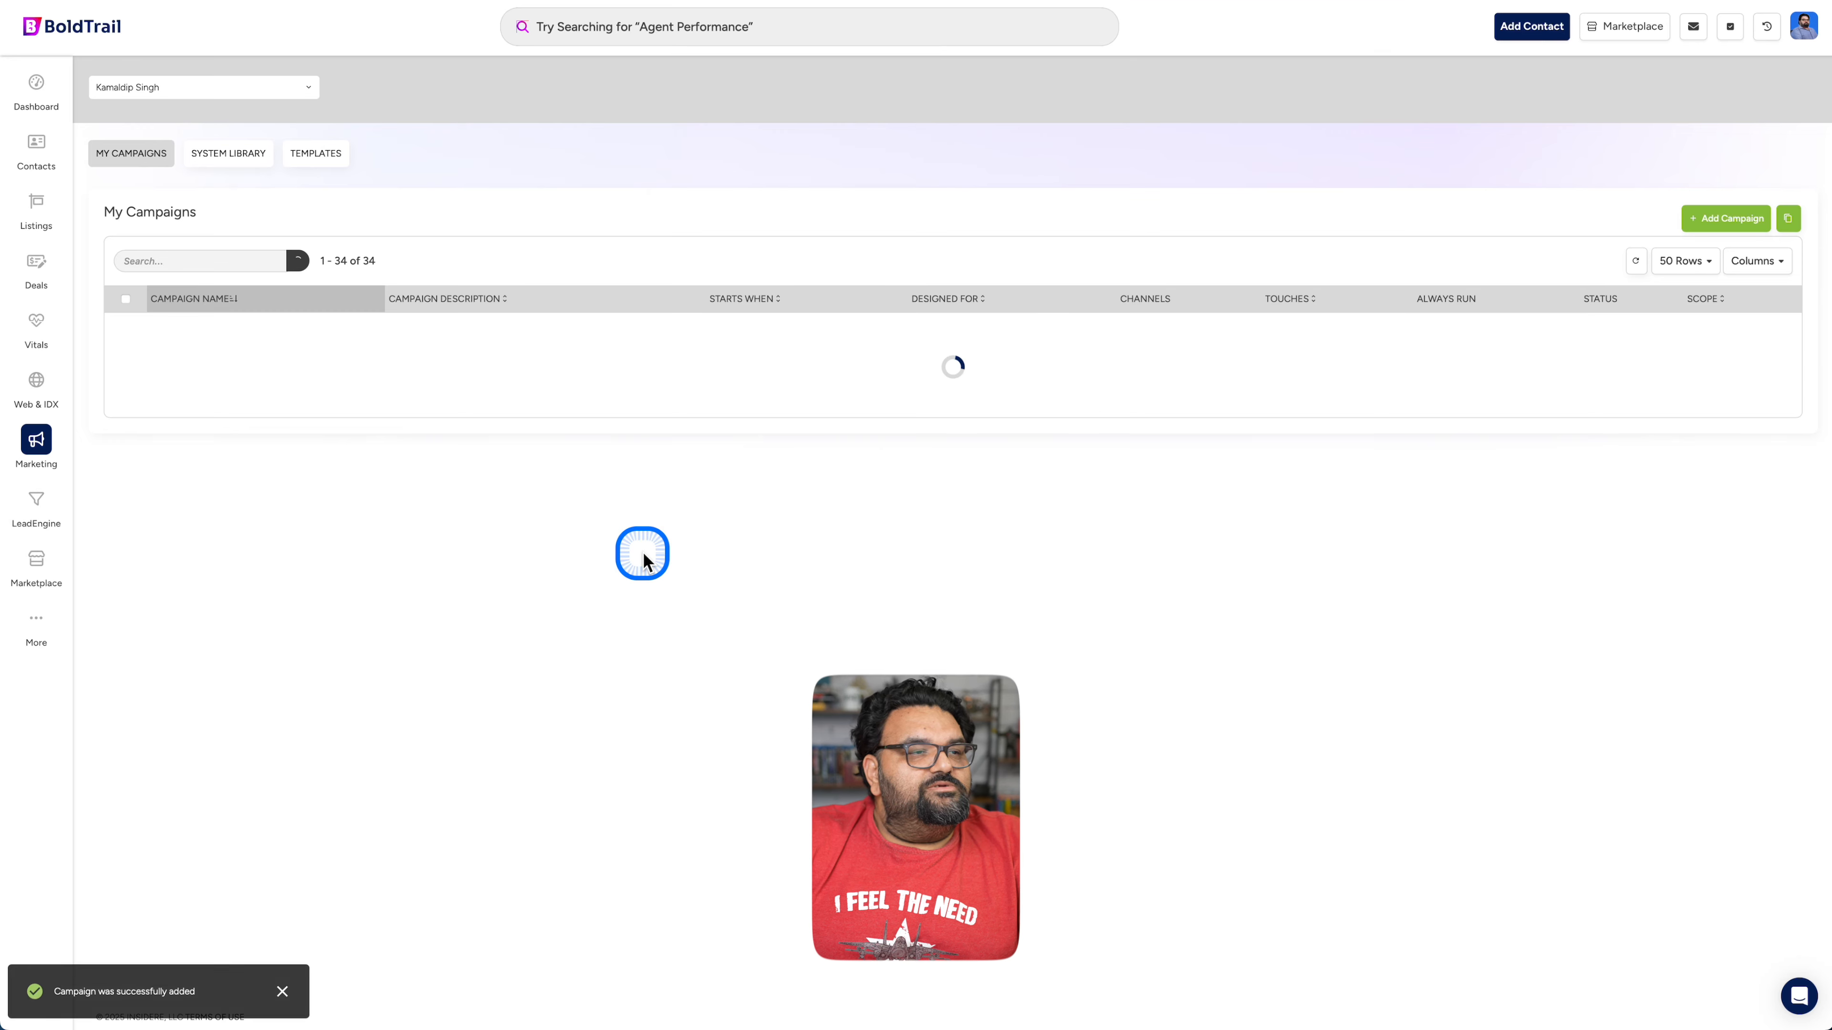
Open the Brampton Reduce Price List campaign and add an email action with the template name and subject "Reduced-price homes in Brampton"
left_click(173, 619)
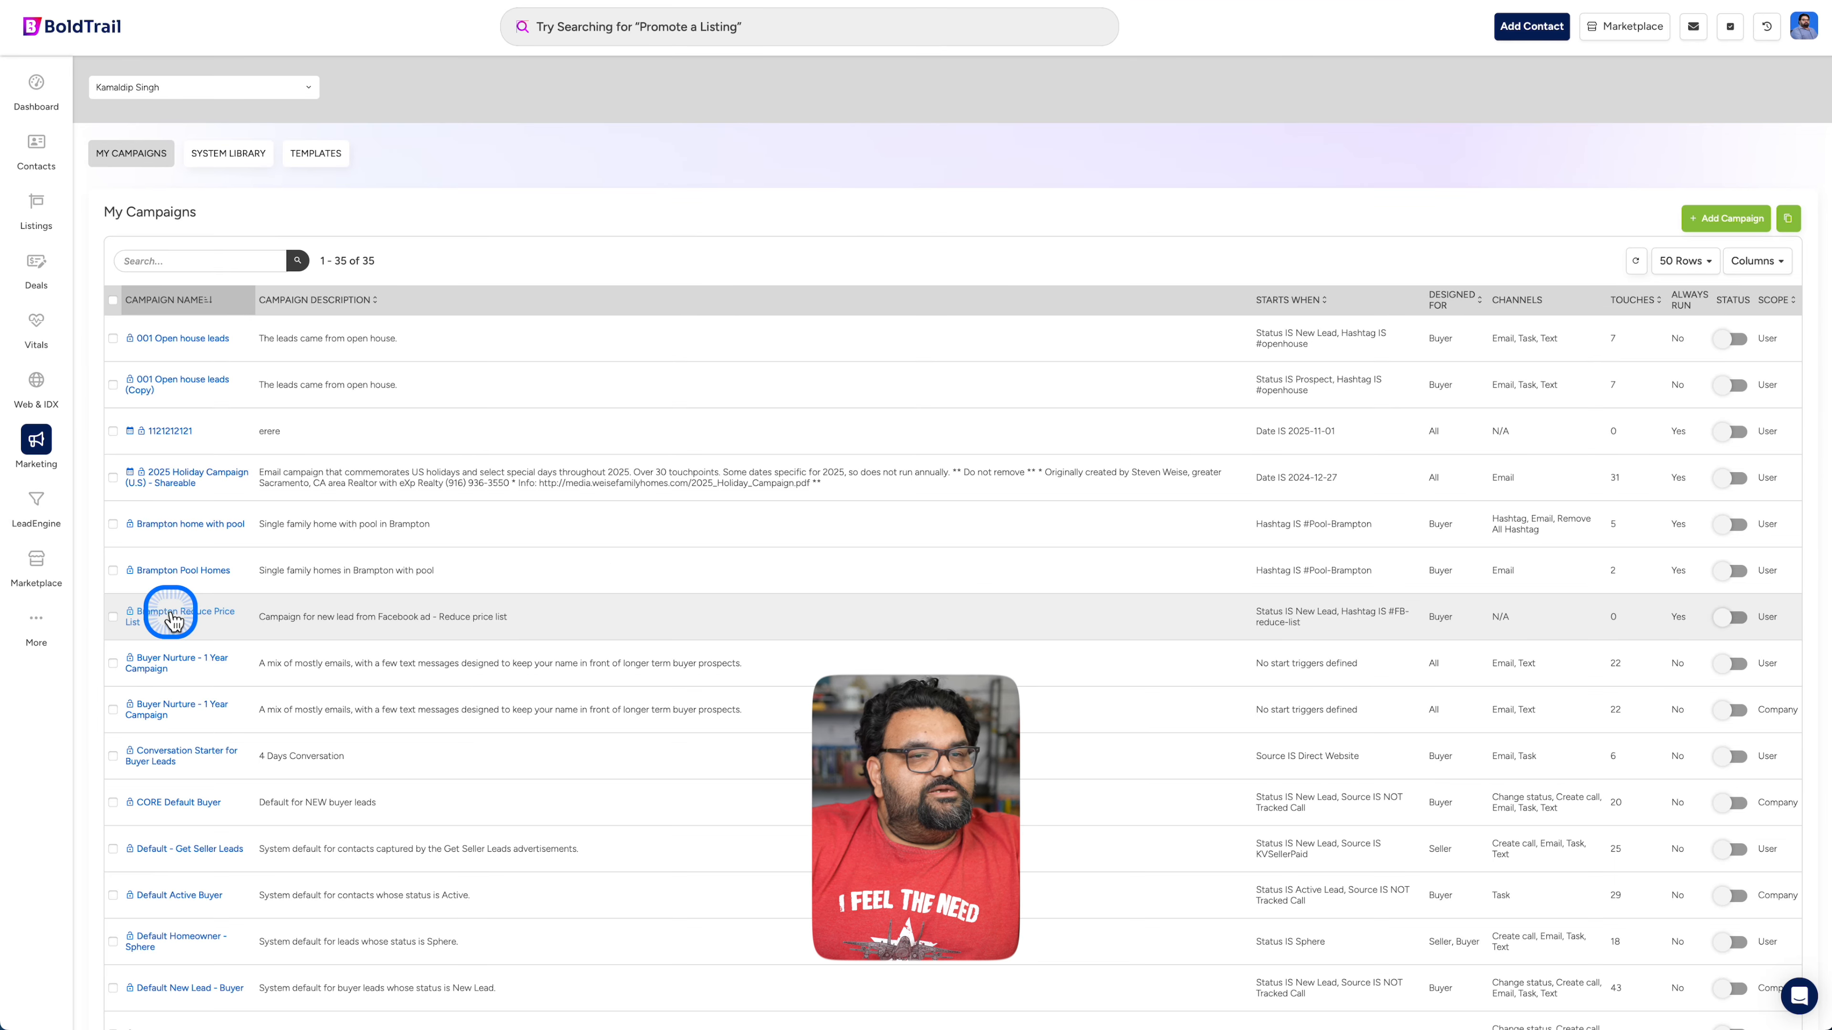
left_click(1623, 619)
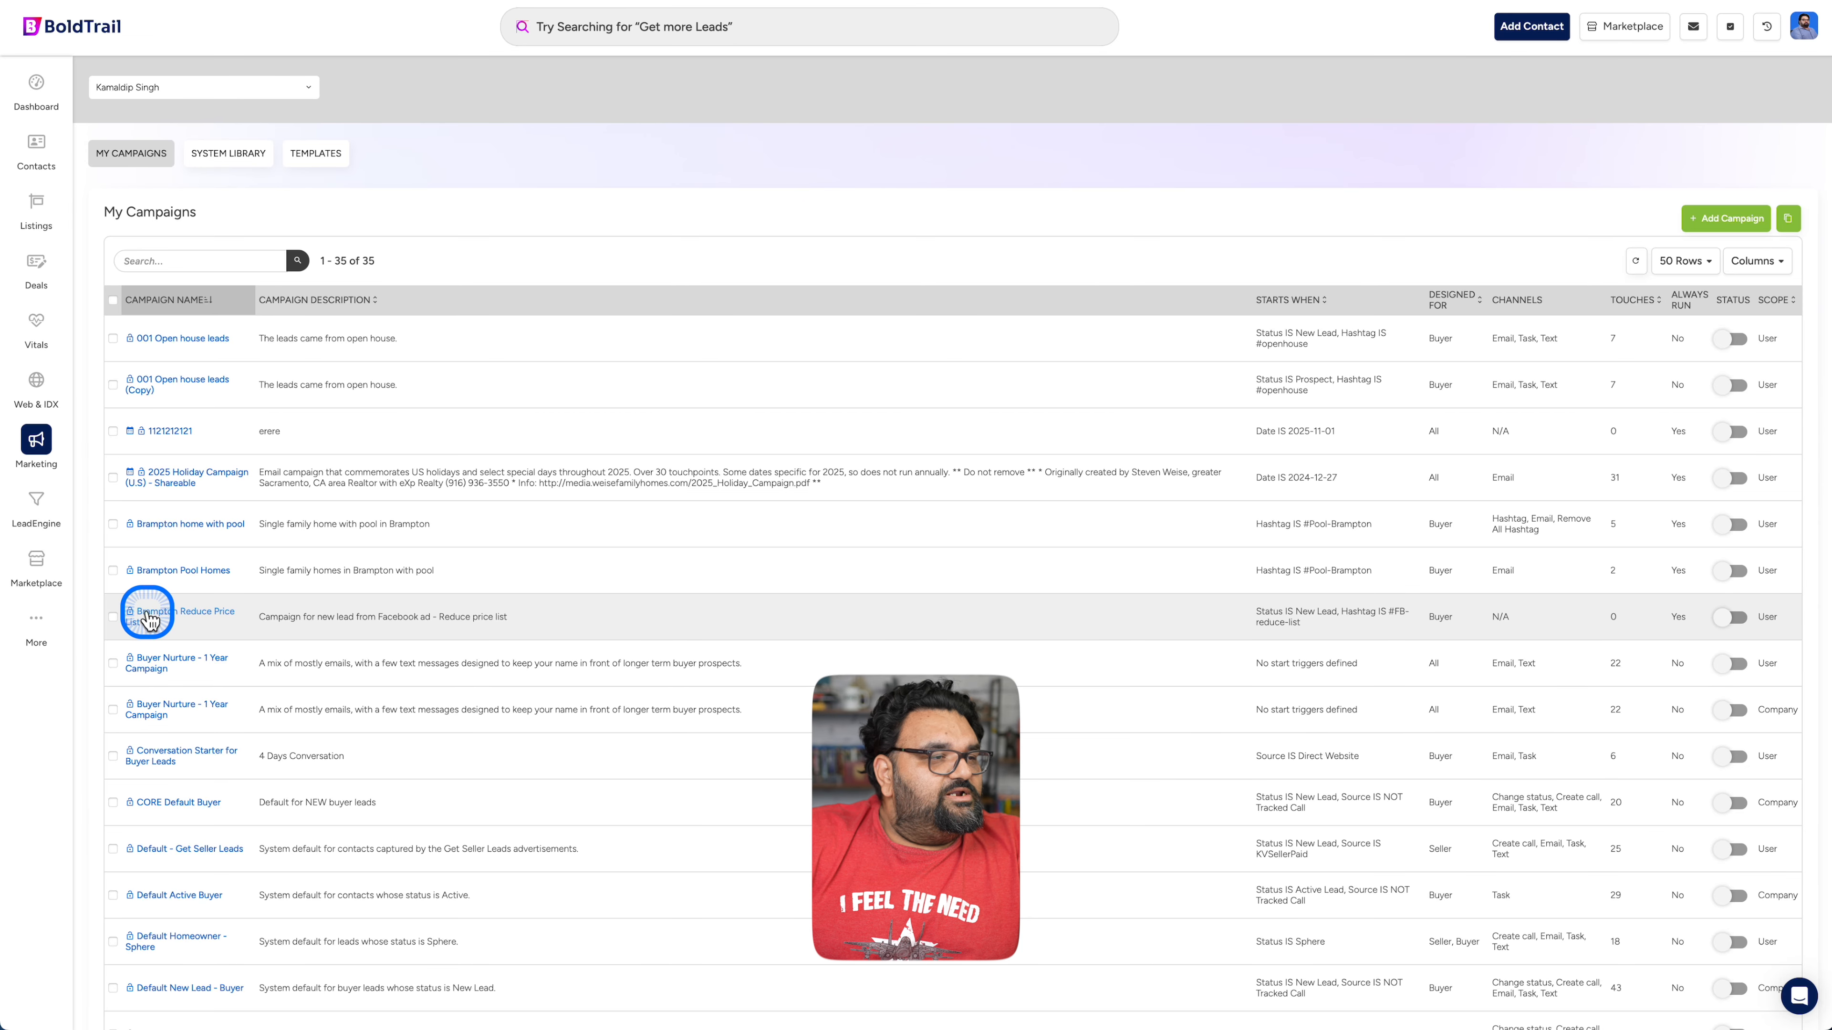
left_click(166, 617)
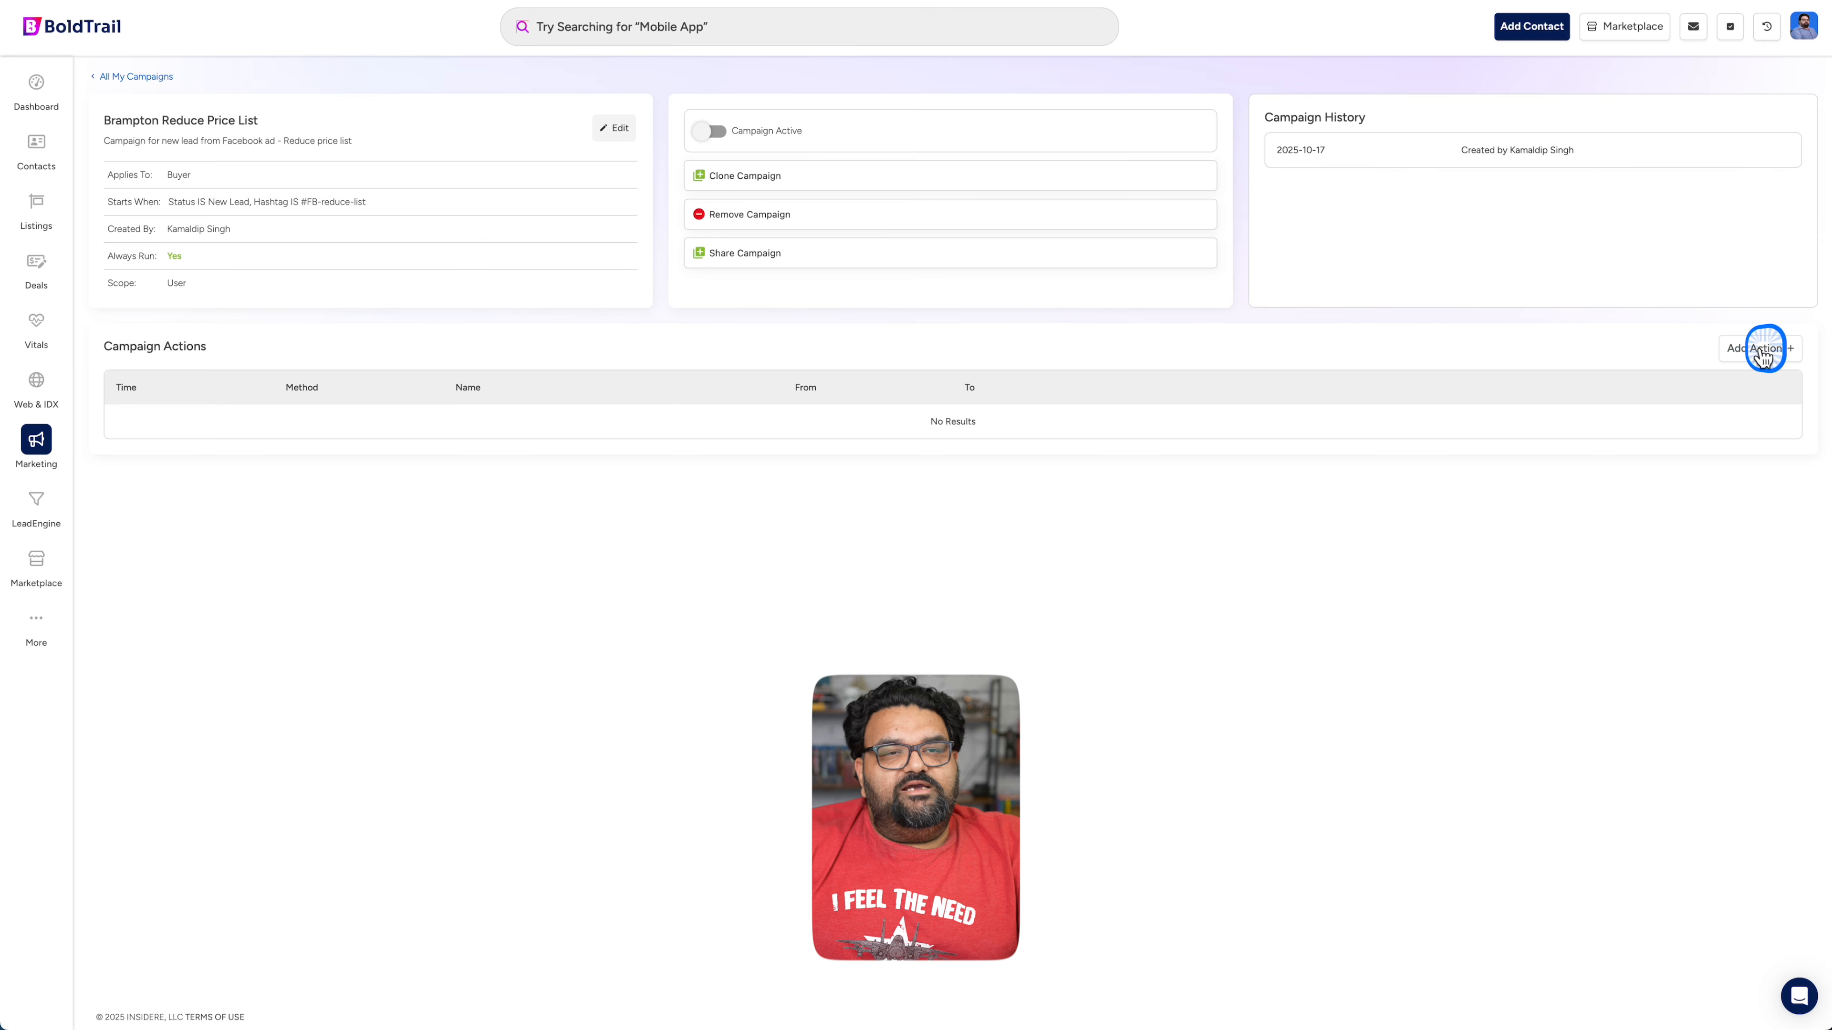
left_click(1760, 354)
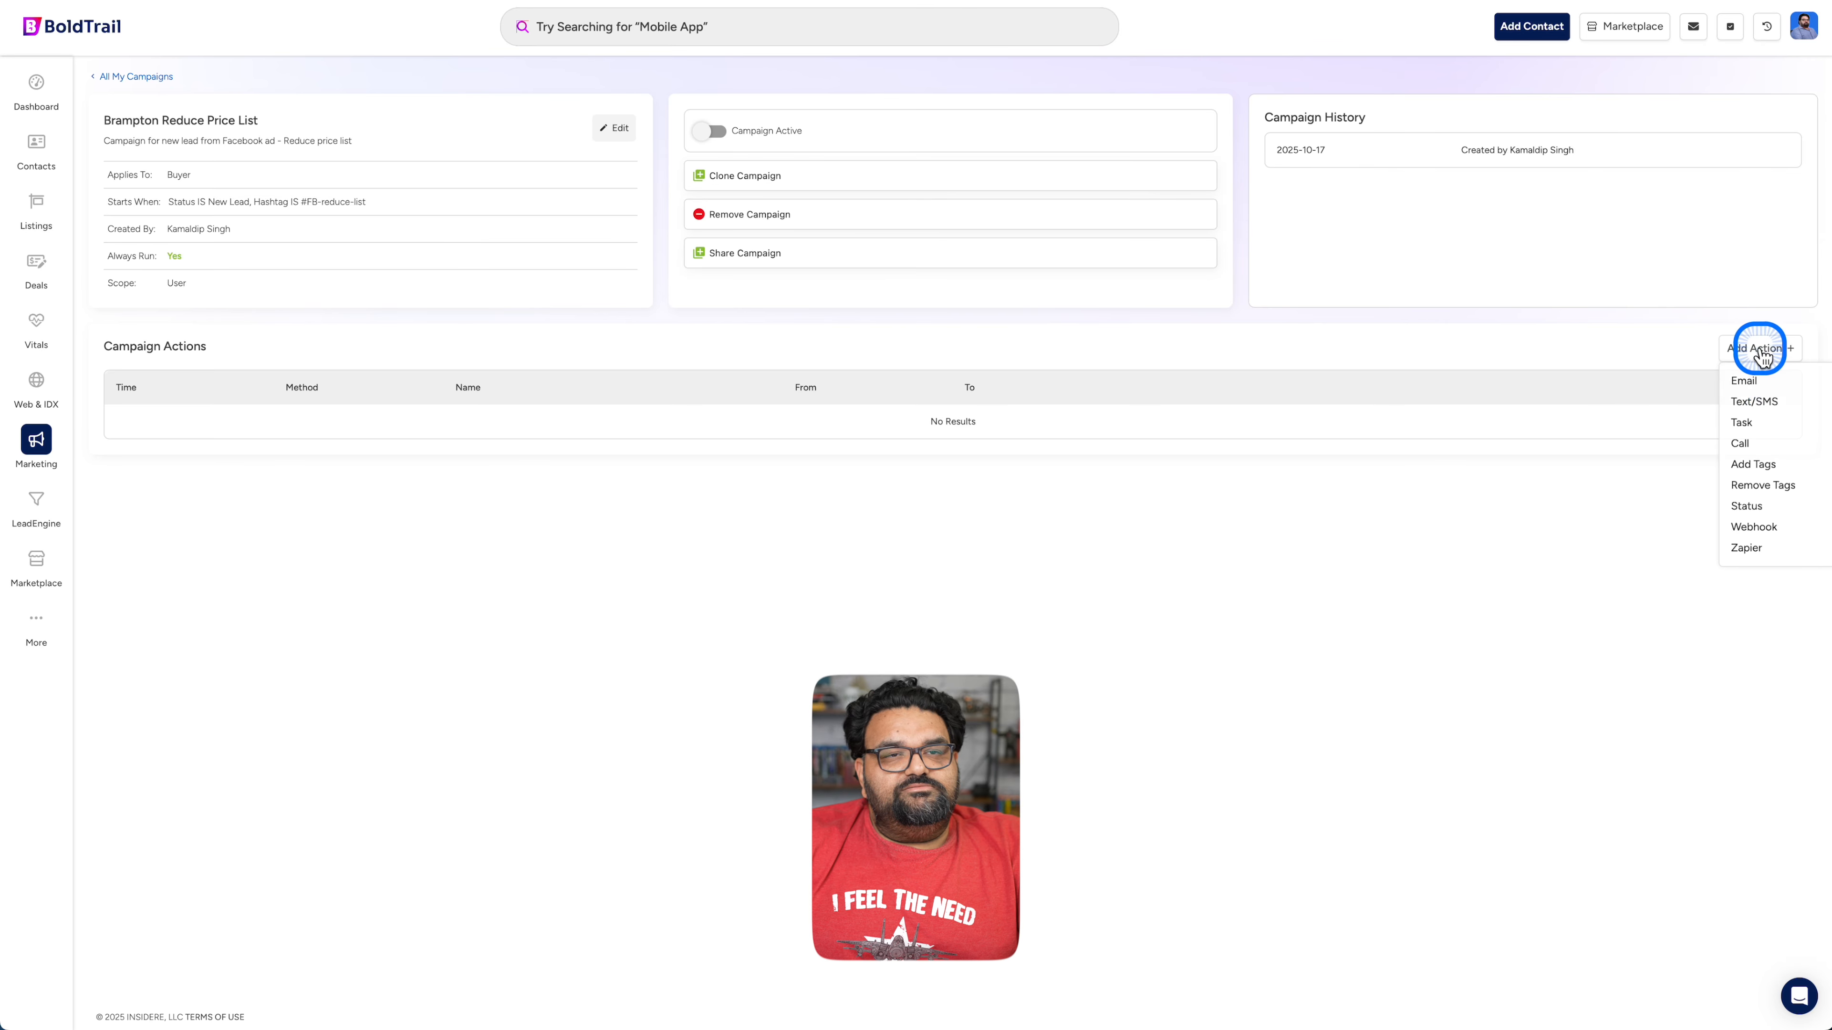
left_click(1748, 381)
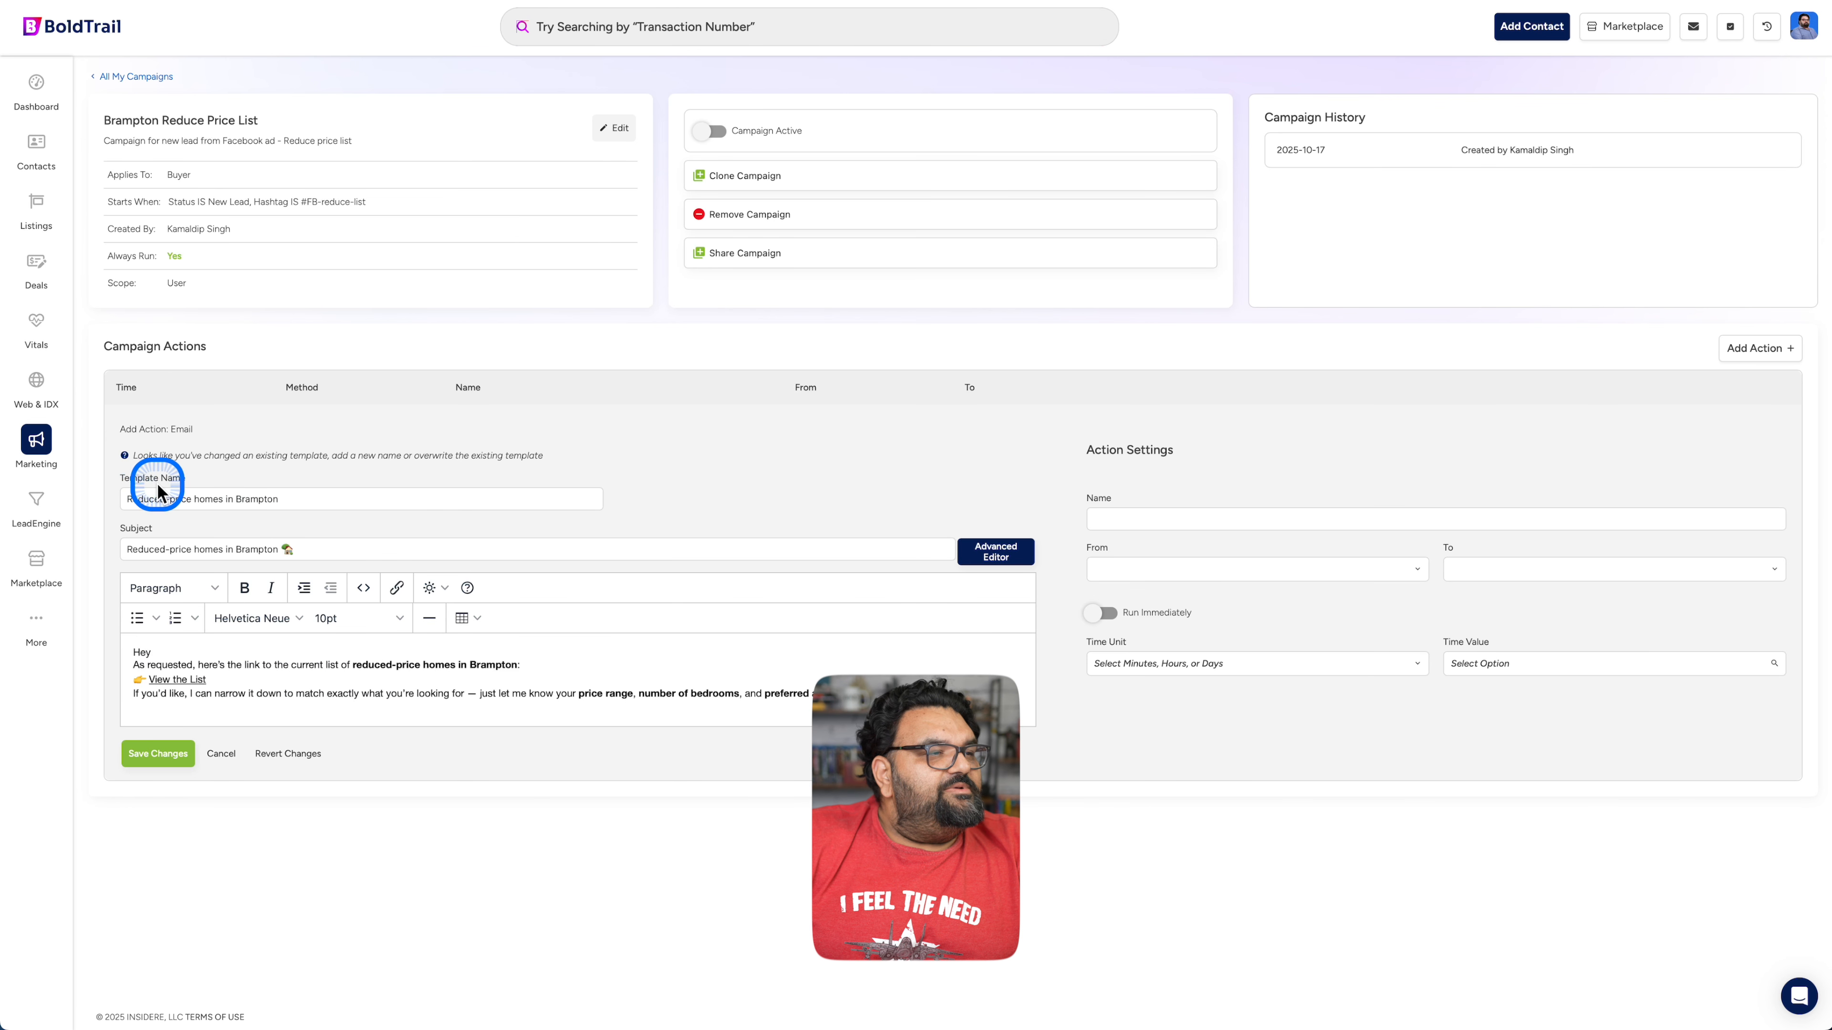
left_click(291, 501)
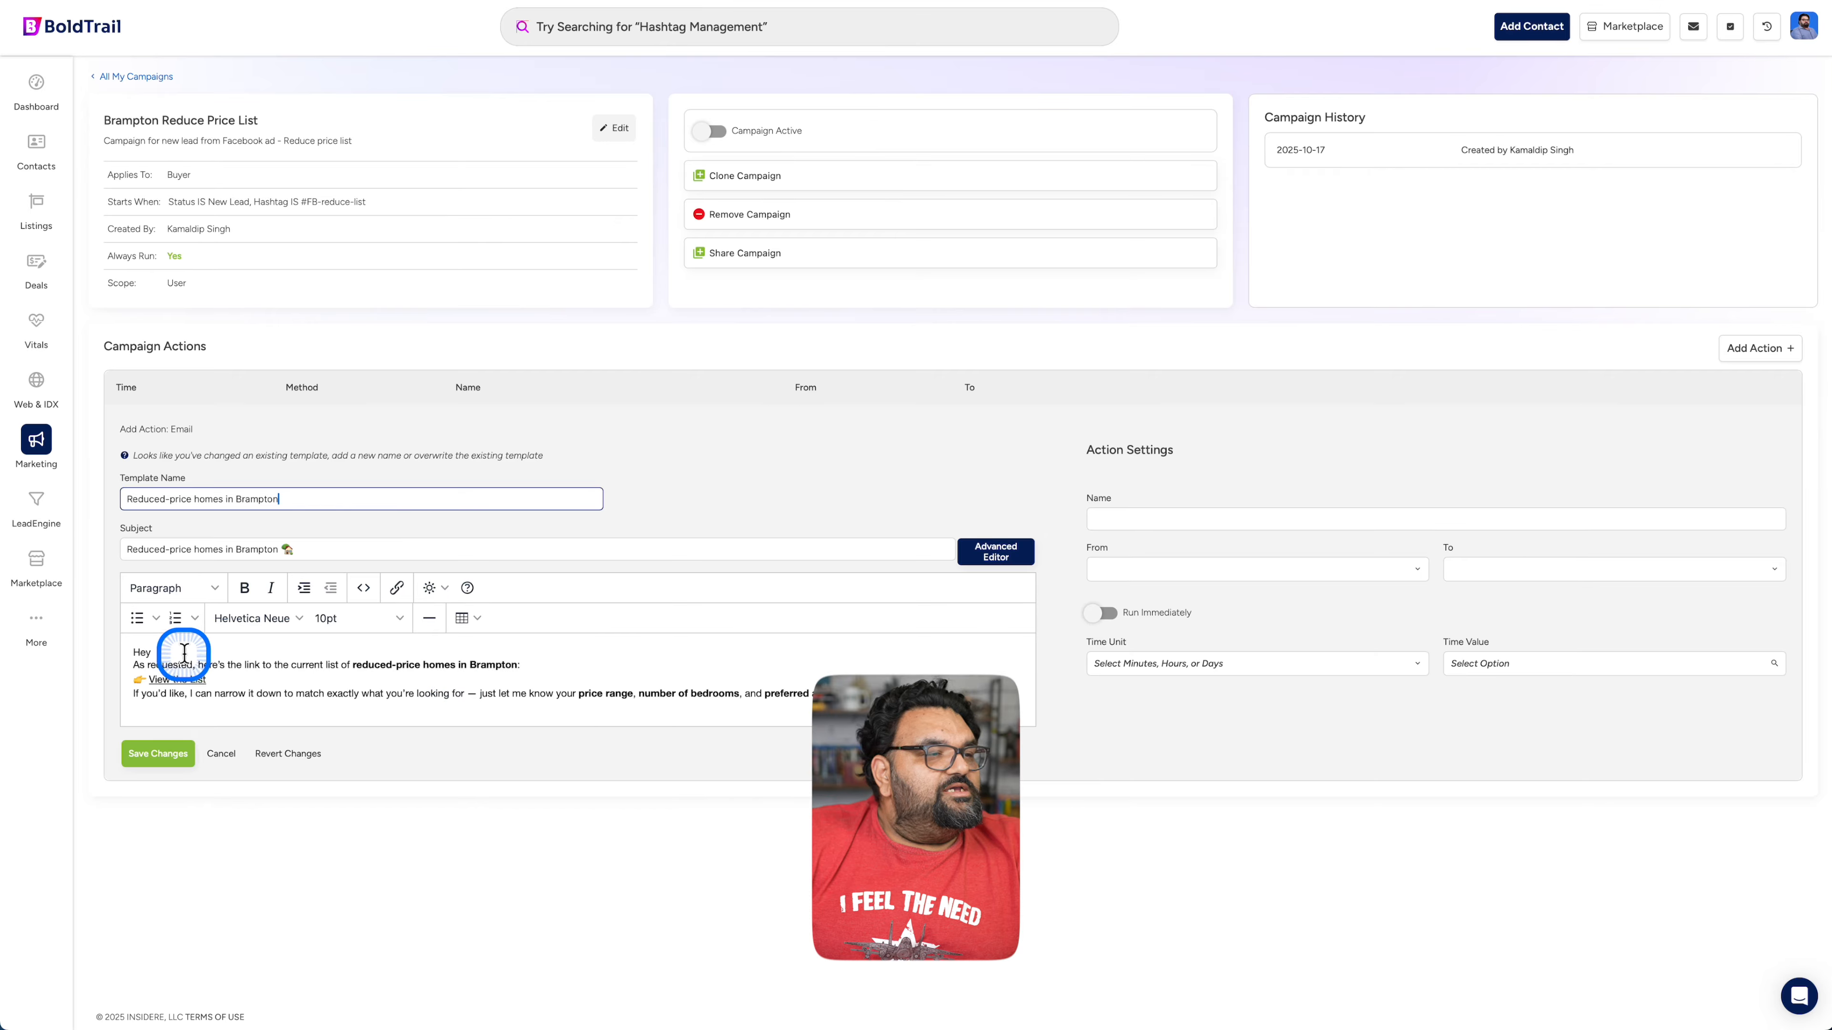
Insert the lead's Full Name merge field after "Hey" in the email greeting
scroll(308, 674, "down", 1)
scroll(308, 671, "down", 3)
scroll(258, 642, "up", 4)
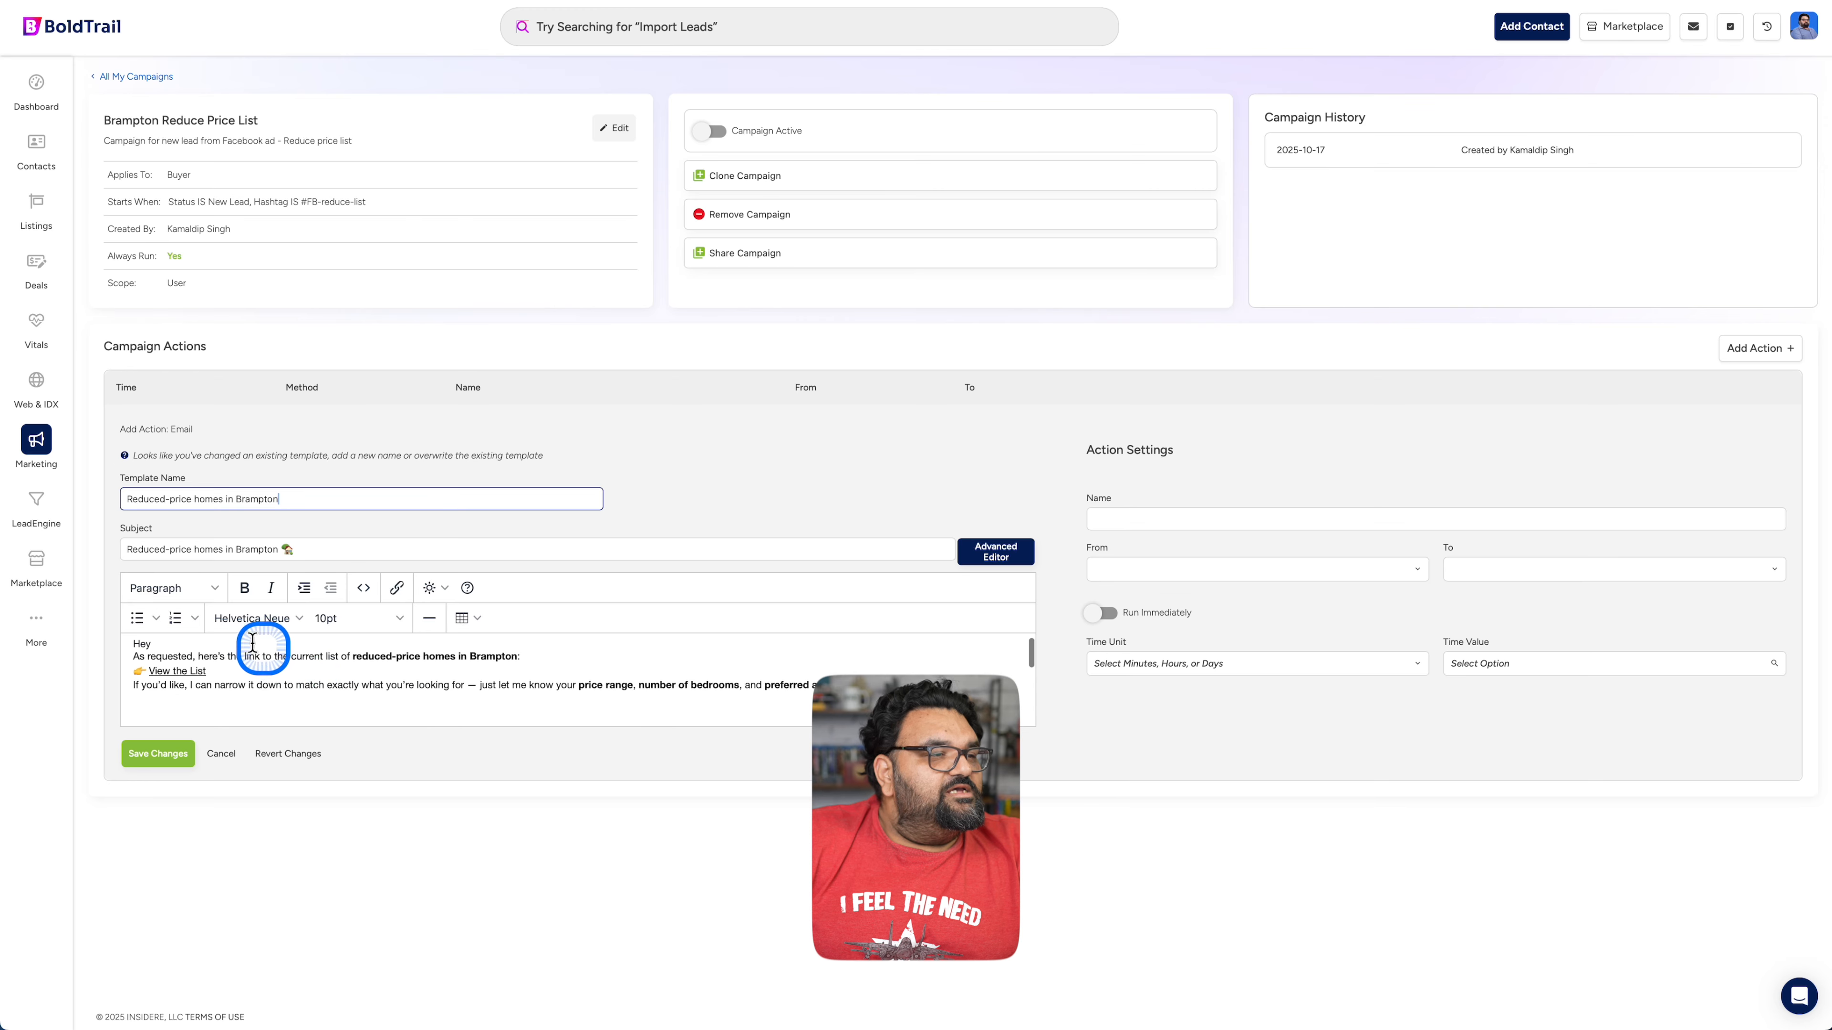
scroll(198, 670, "up", 1)
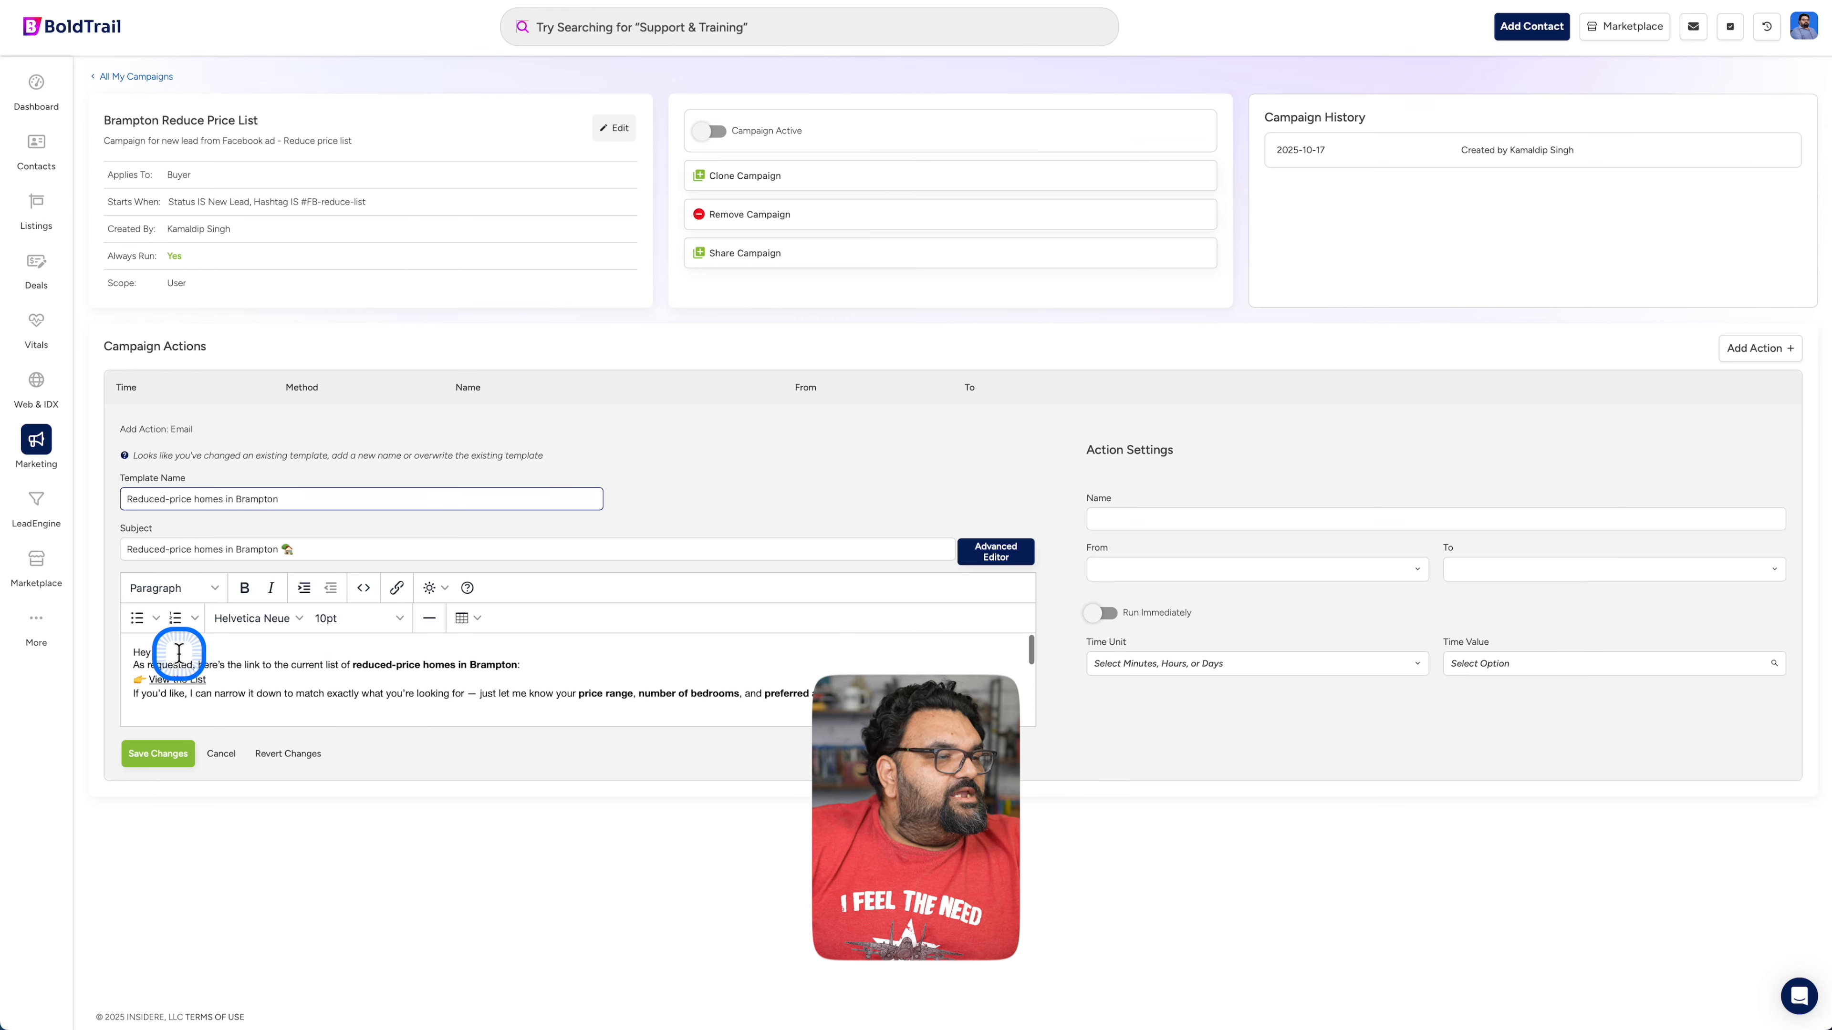
left_click(178, 655)
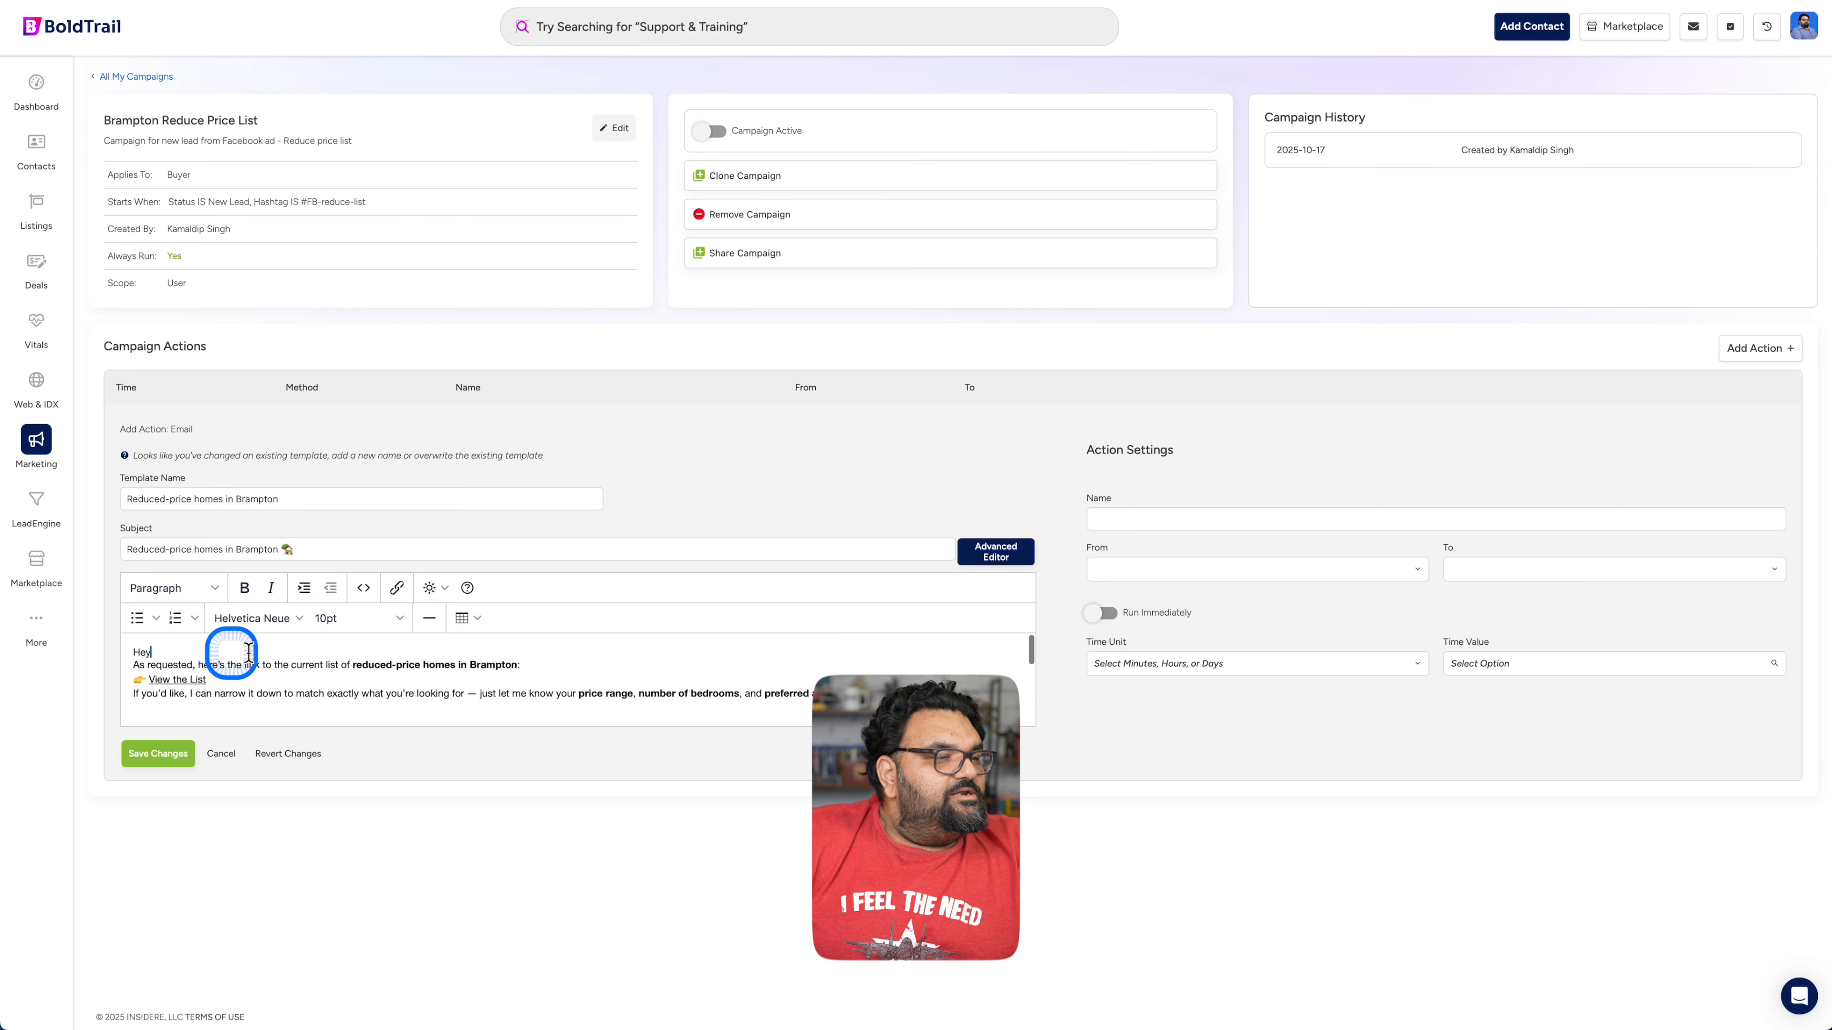
left_click(222, 641)
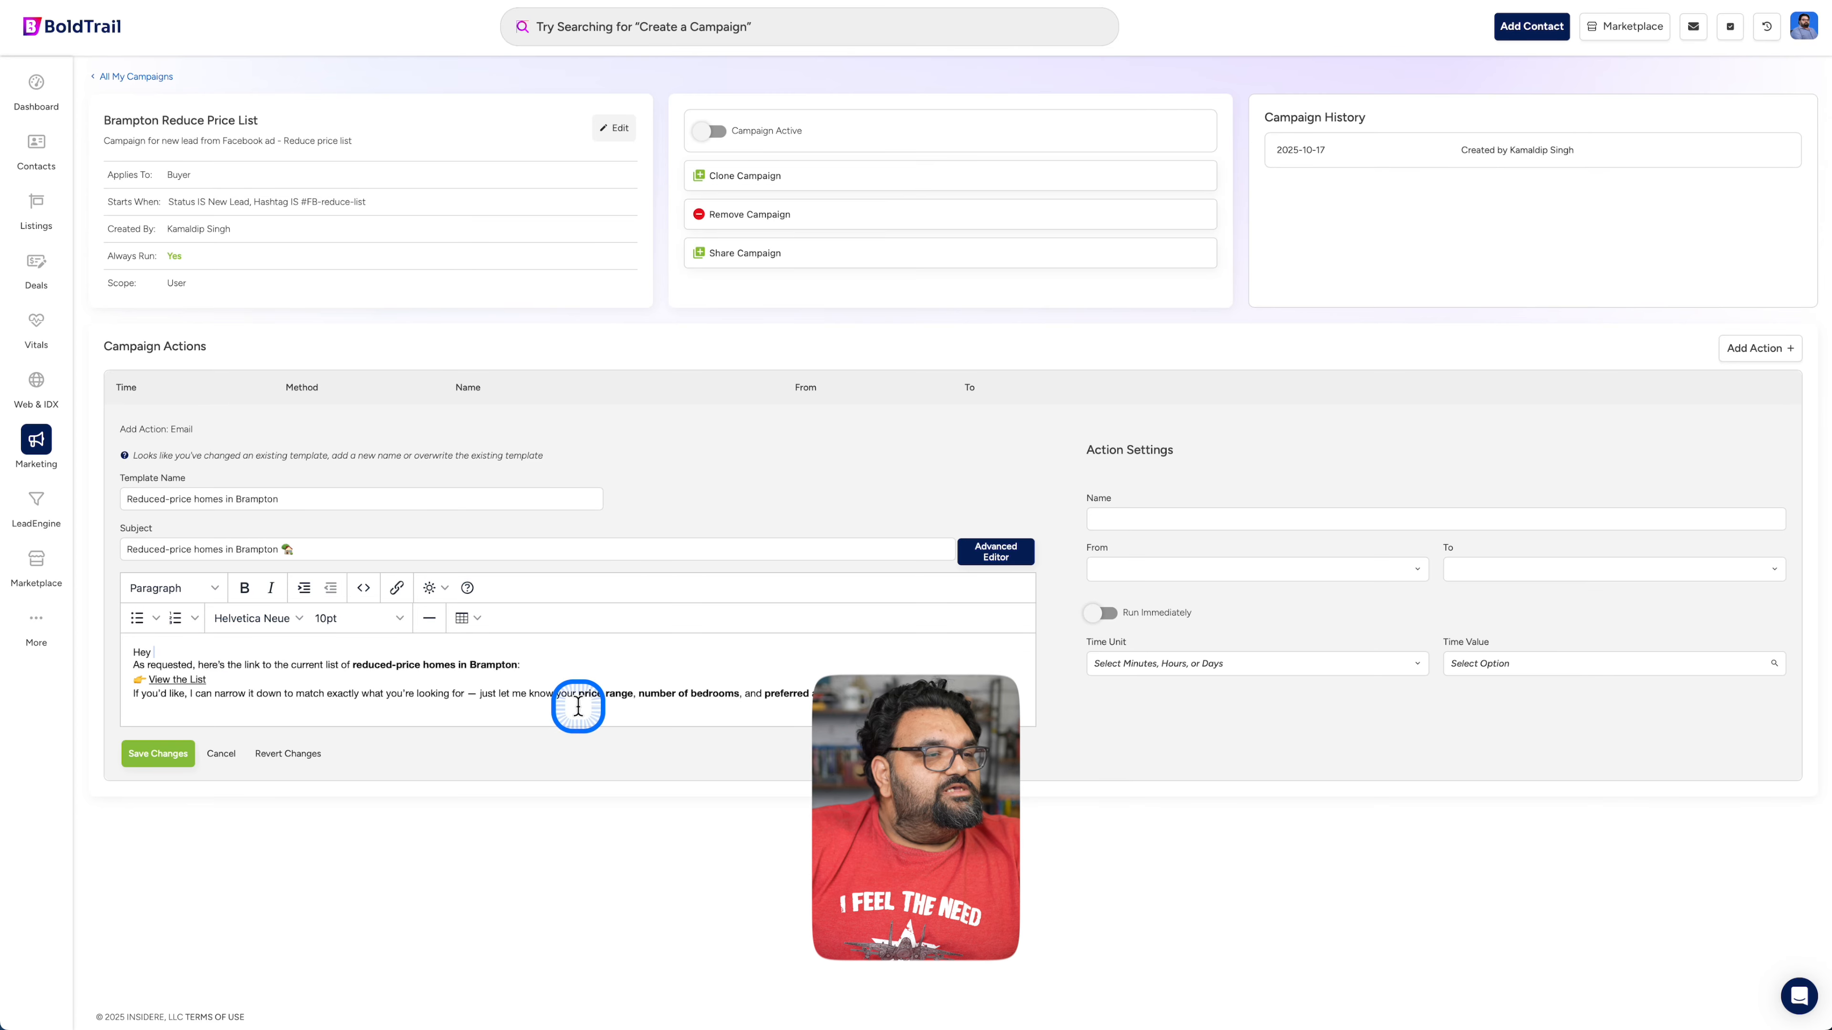
left_click(444, 589)
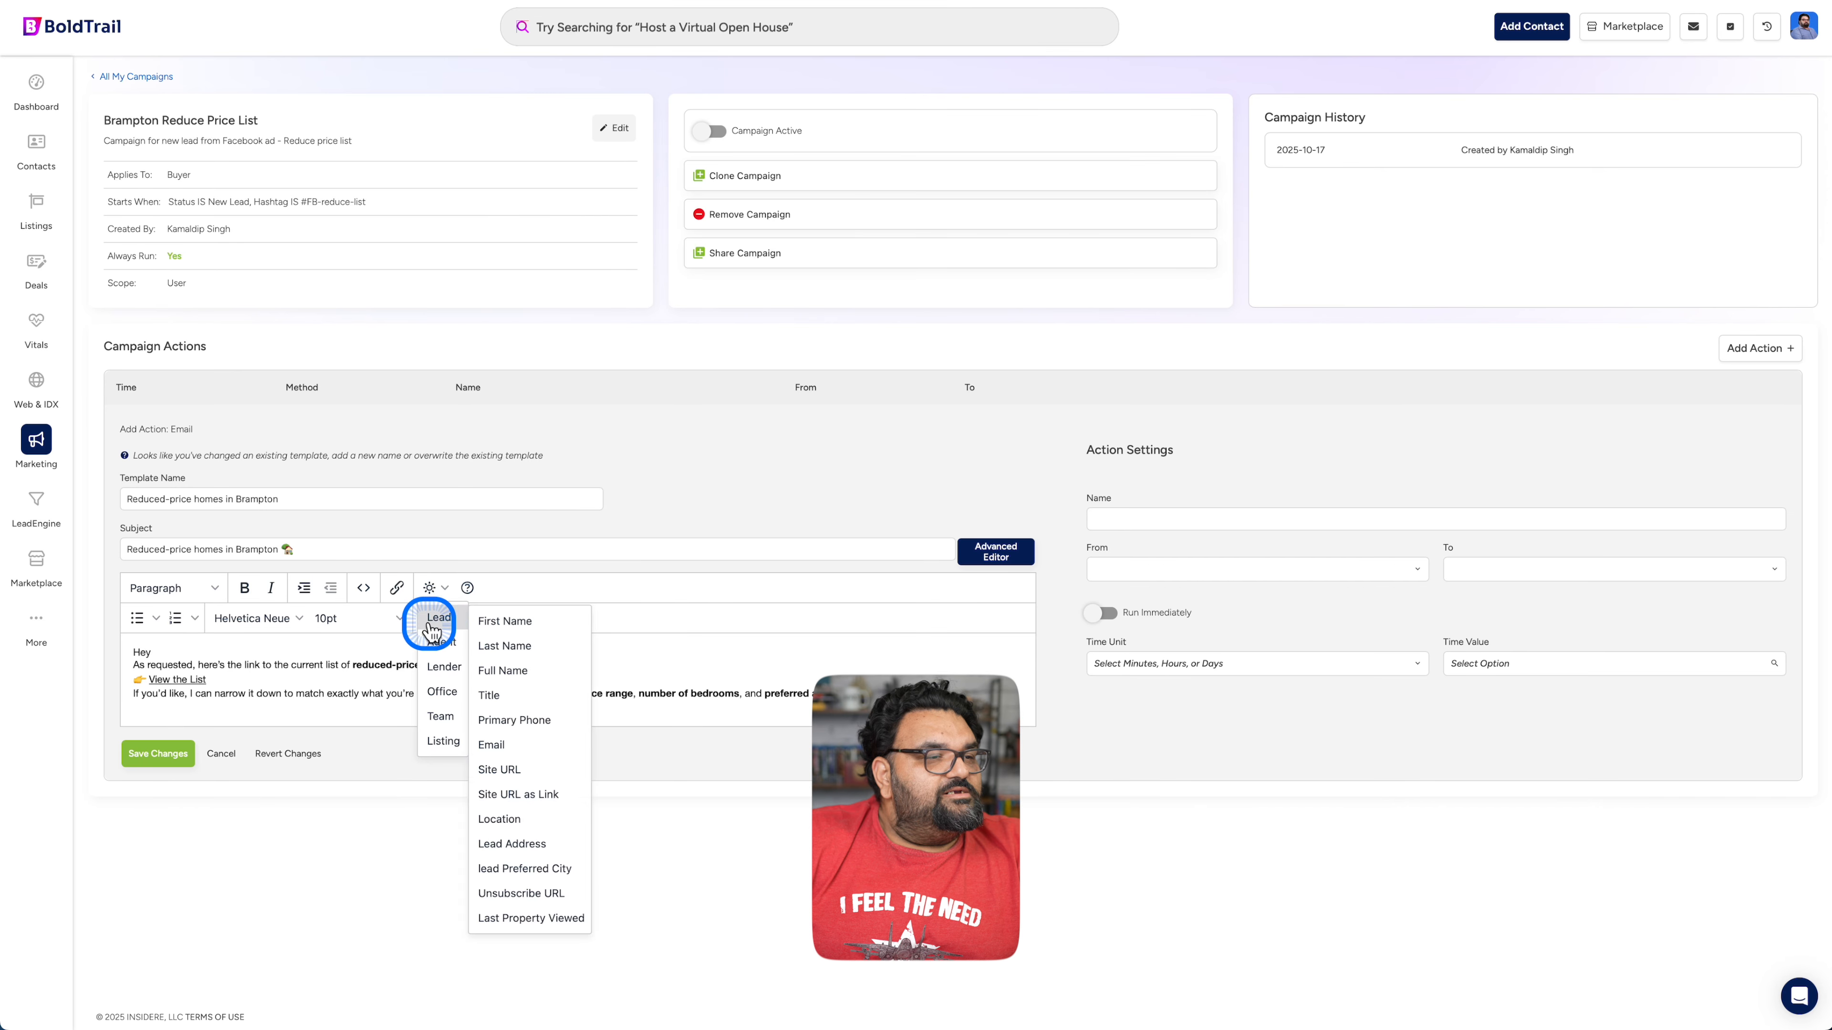
mouse_move(445, 628)
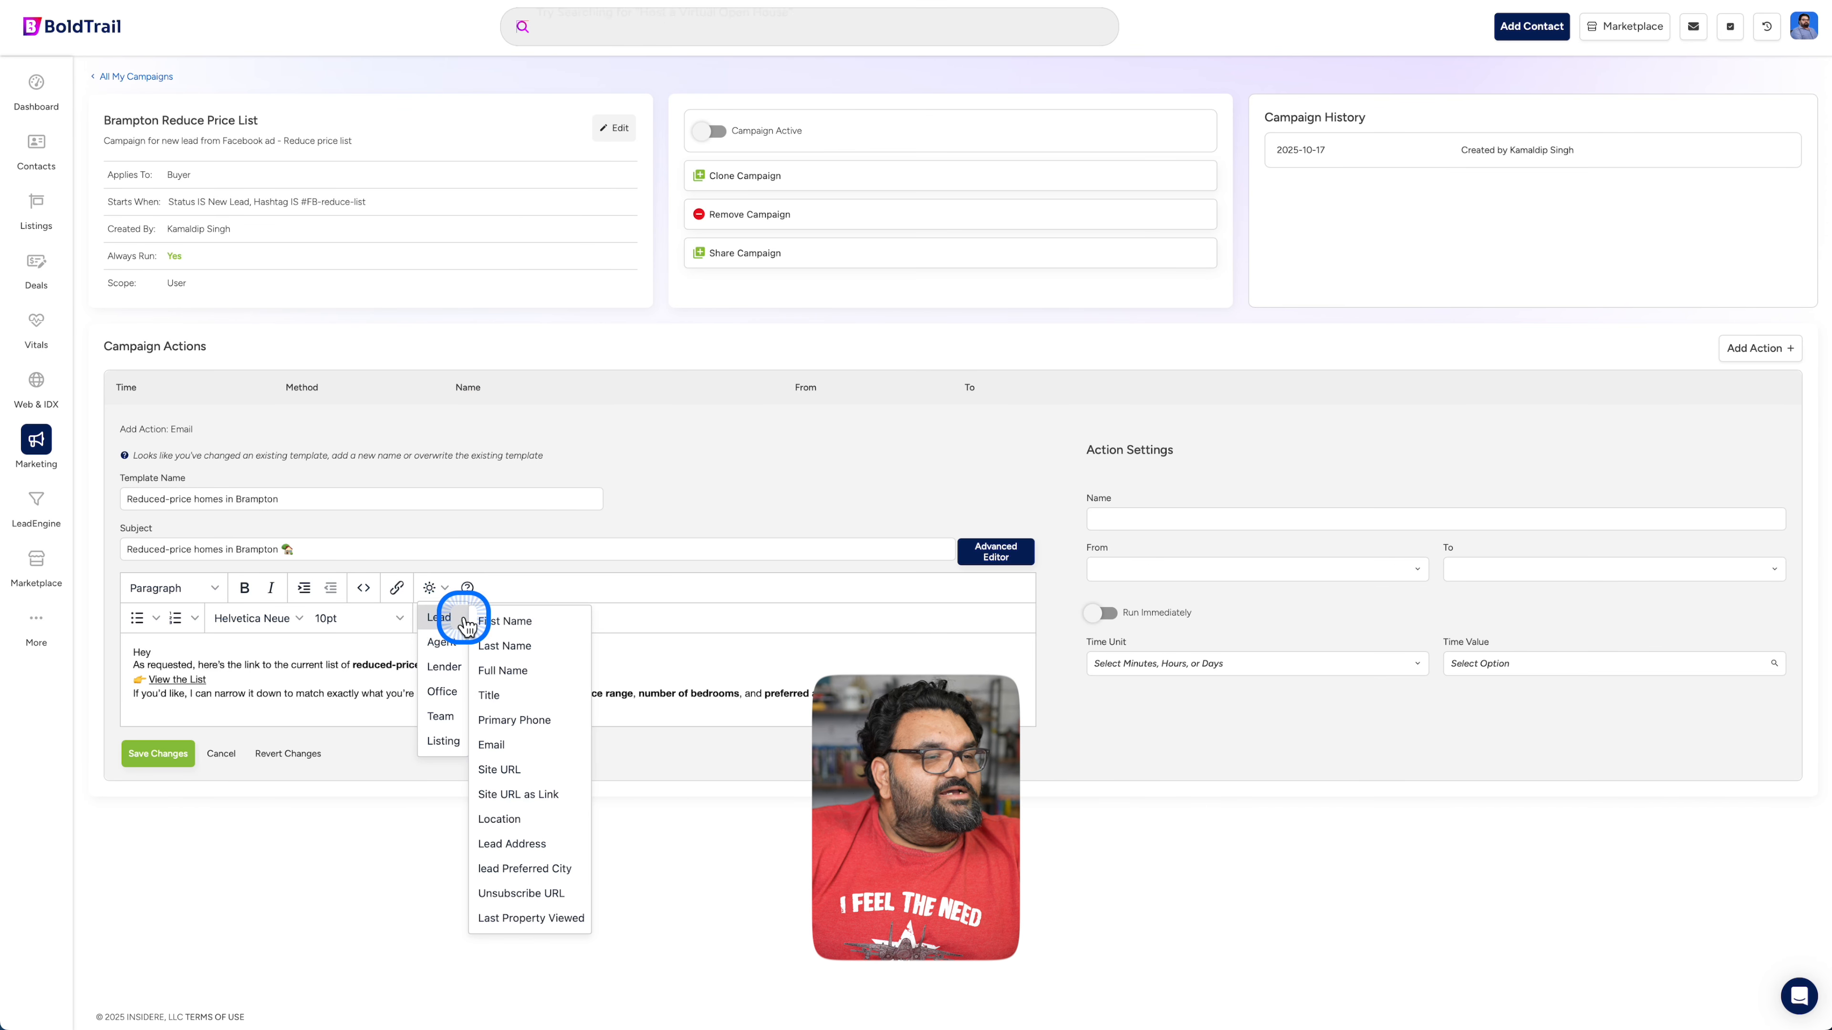
left_click(504, 671)
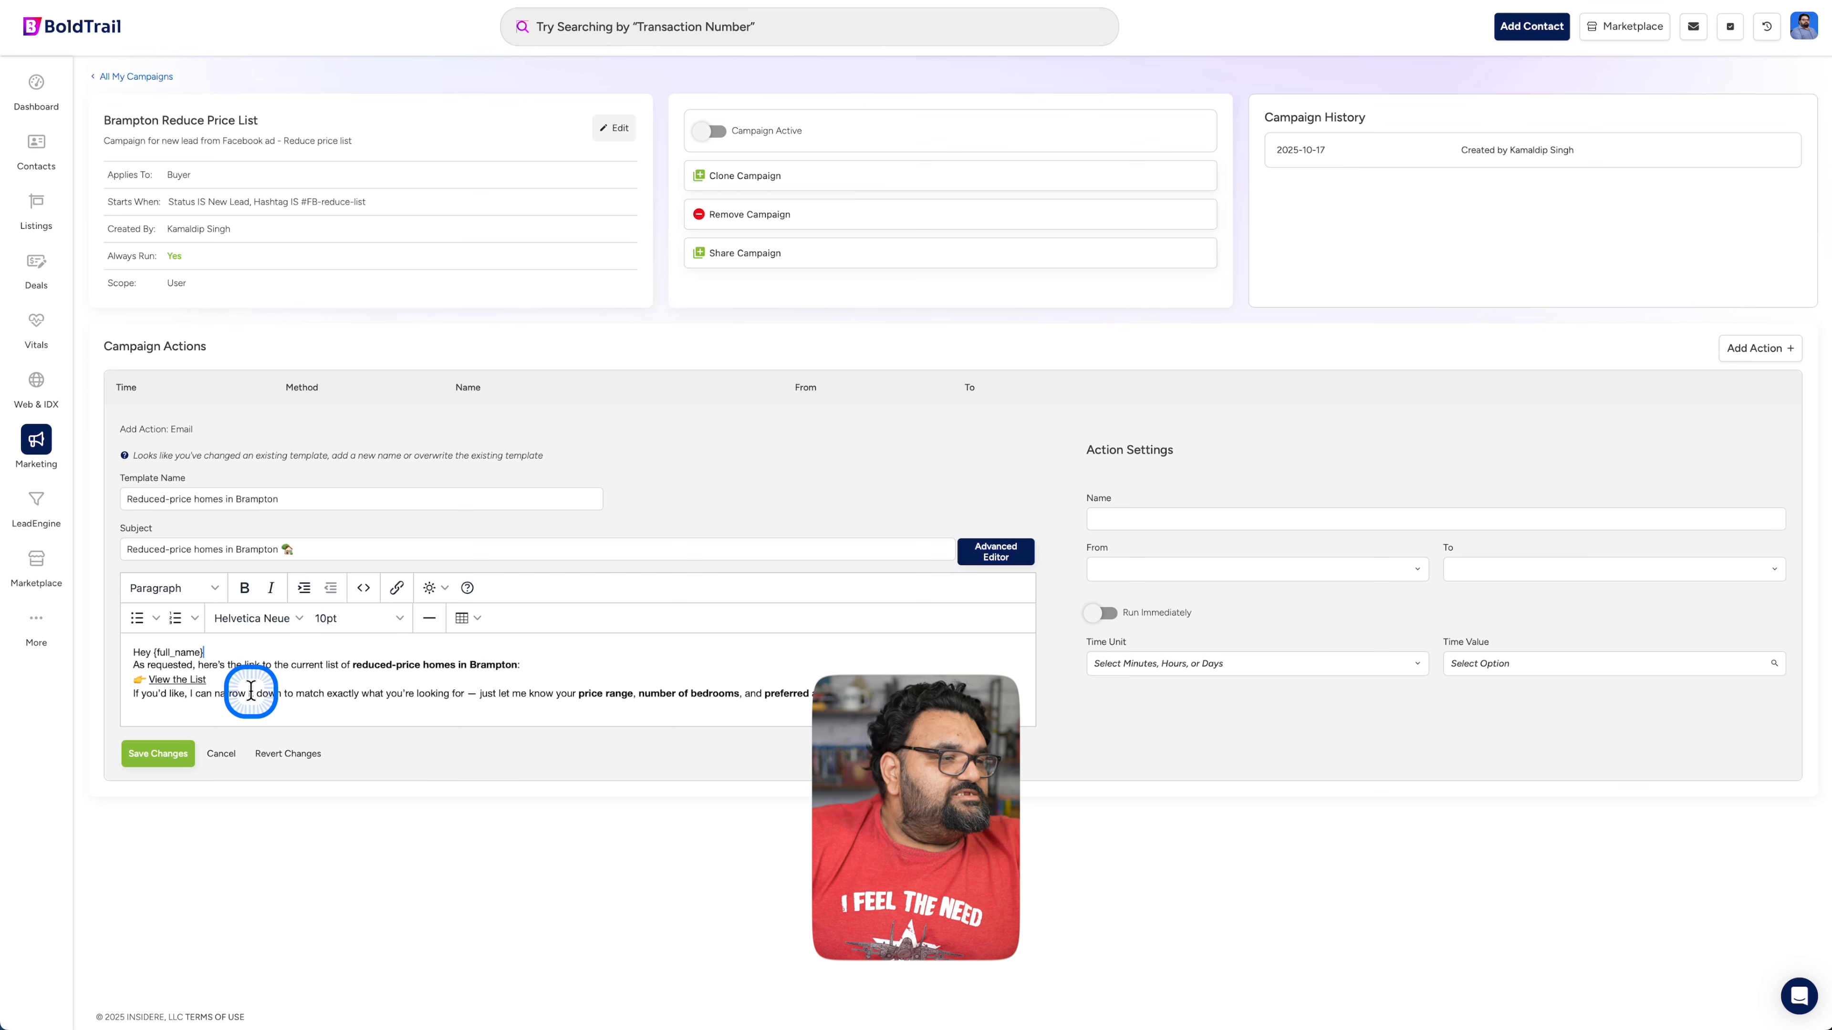
Link the "View the List" text to the kamalre.com search URL for reduced-price Brampton homes, opening in a new window
left_click(148, 680)
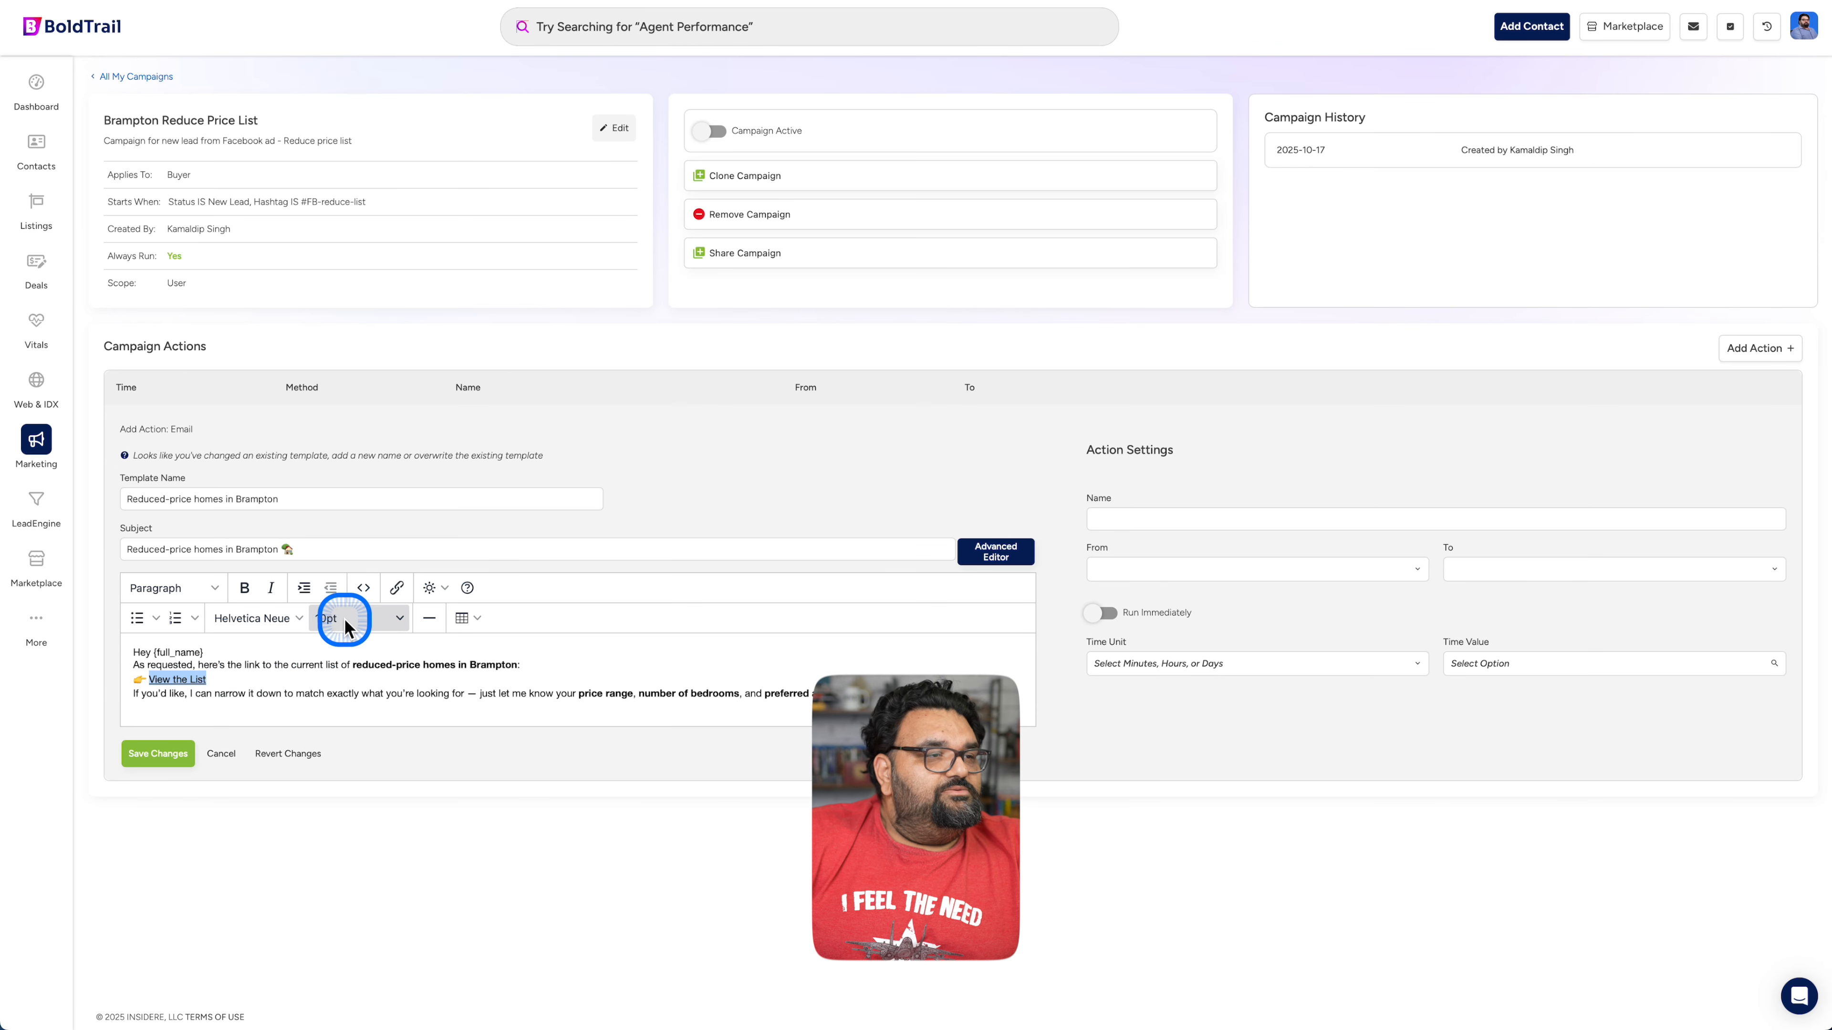
left_click(397, 588)
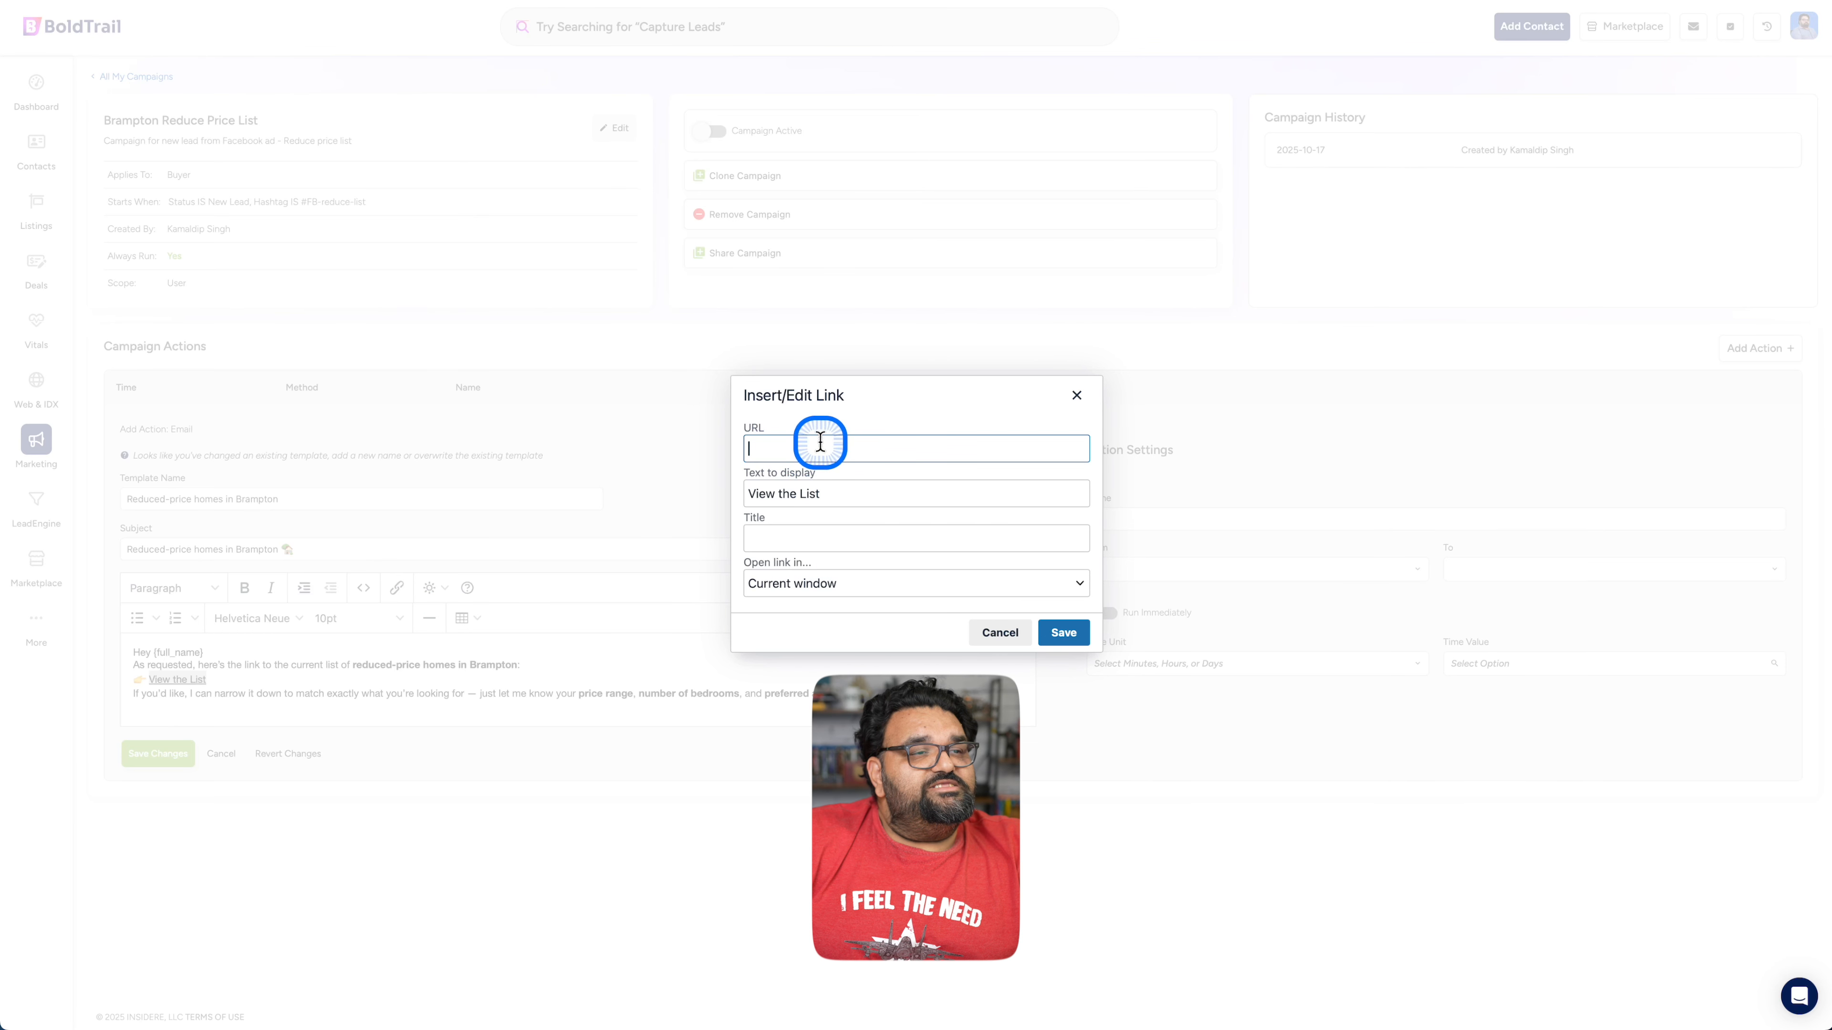
type("https://kamalre.com/index?advanced=1&display=Brampton&areas%5B%5D=city:Brampton:on&beds=0&baths=0&min=0&max=100000000&minacres=0&maxacres=50000&minfootage=0&maxfootage=30000&walkscore=&yearbuilt=0&options%5B%5D=reduced&types%5B%5D=2&types%5B%5D=3&types%5B%5D=1&types%5B%5D=31&sortby=listings.listingdate+DESC&addht=Reduced-squeeze-page&fbimg=249,W12012322,1&view_timing=1")
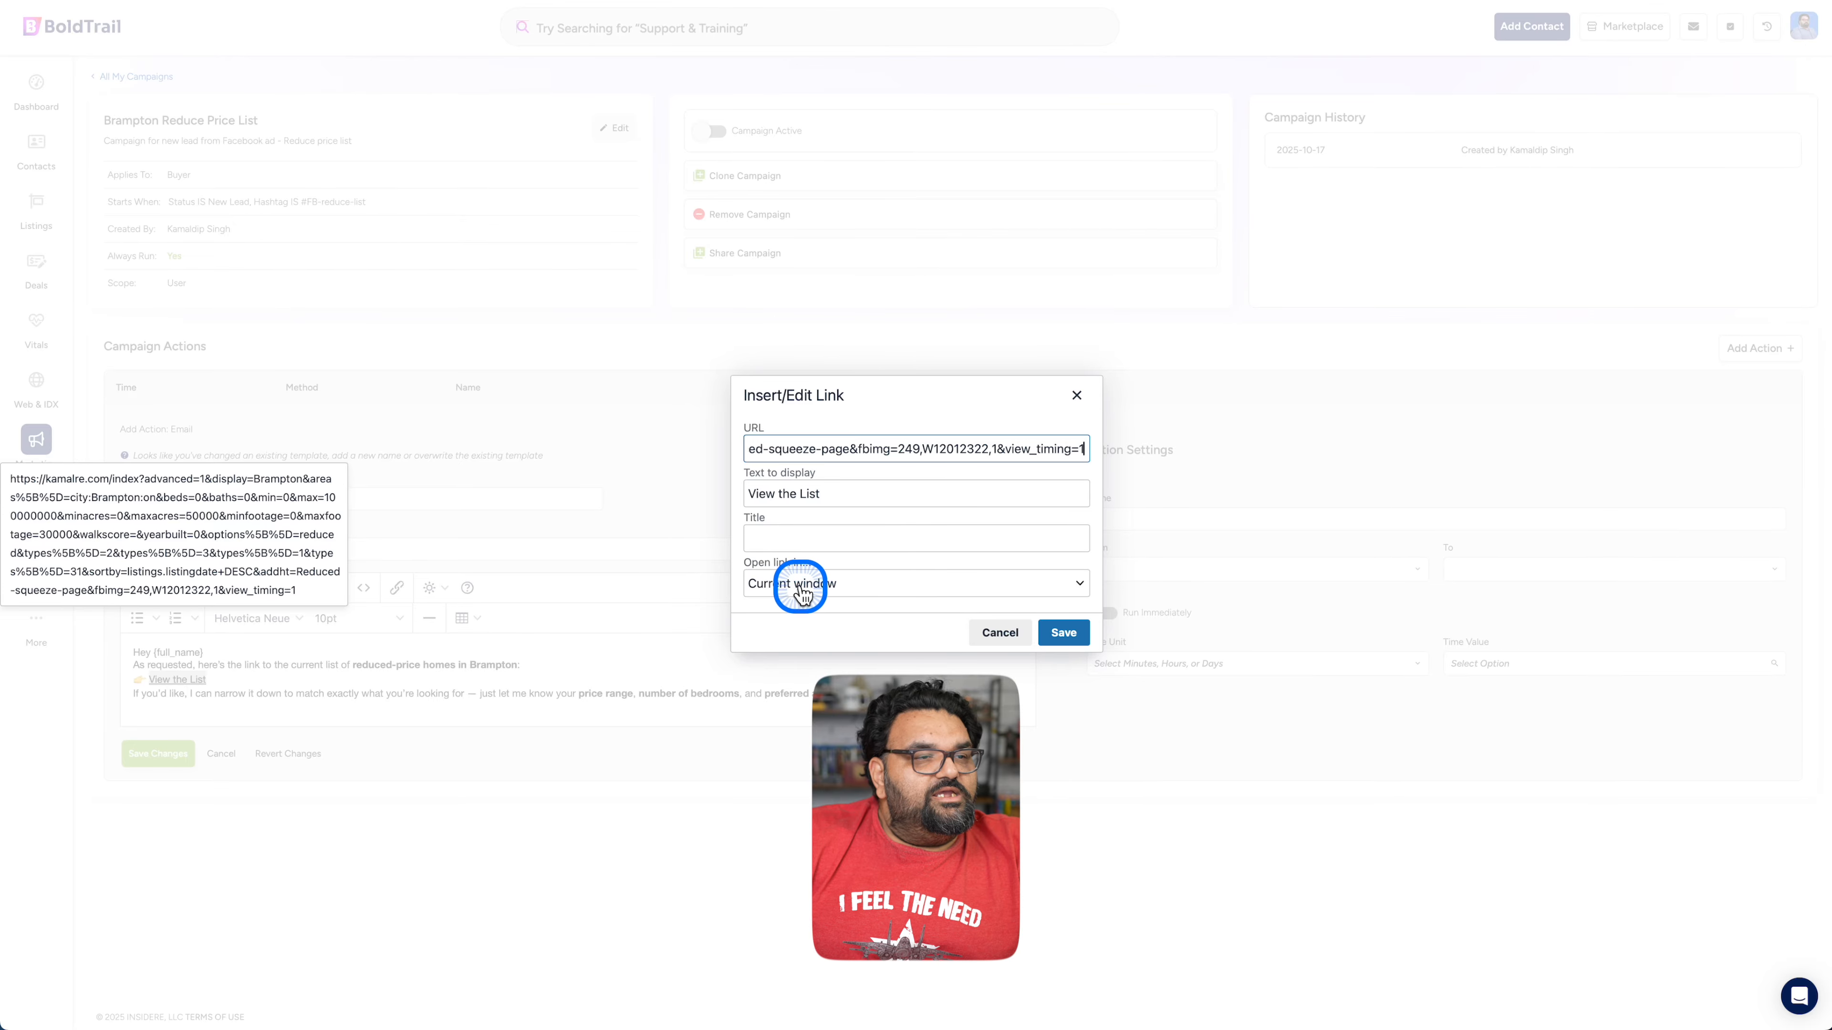
left_click(862, 595)
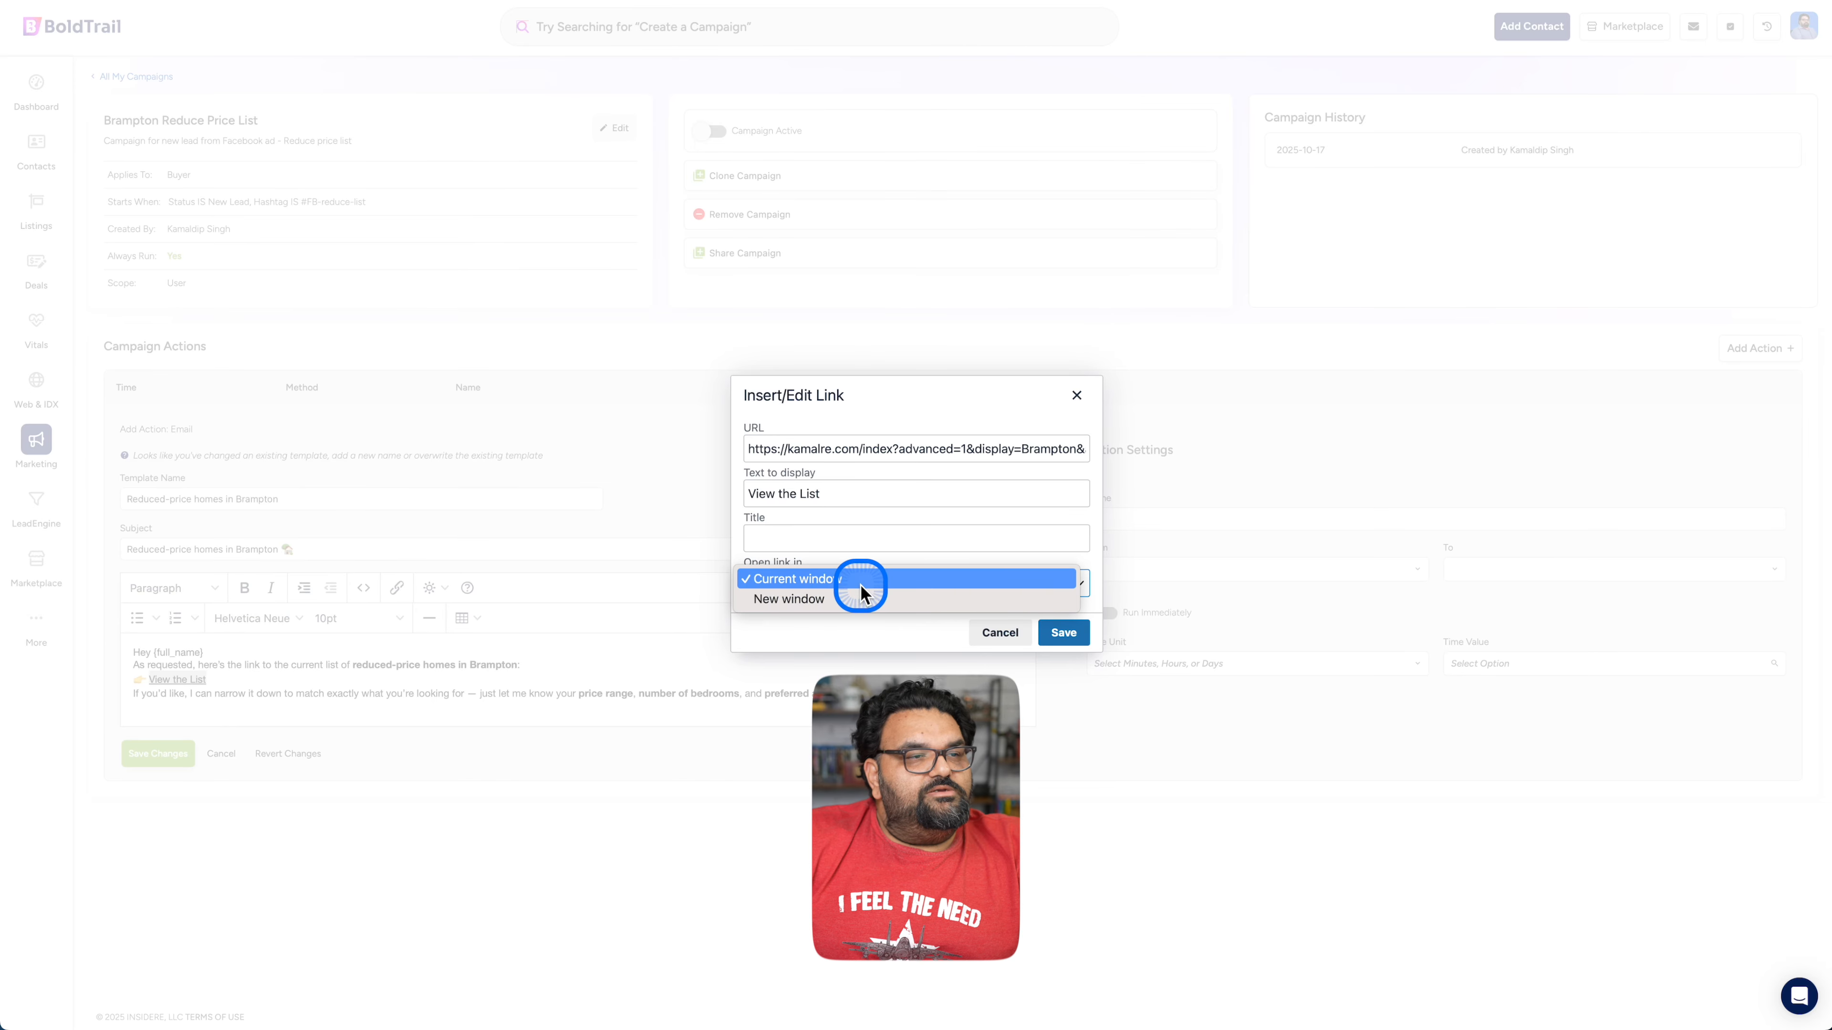
left_click(781, 600)
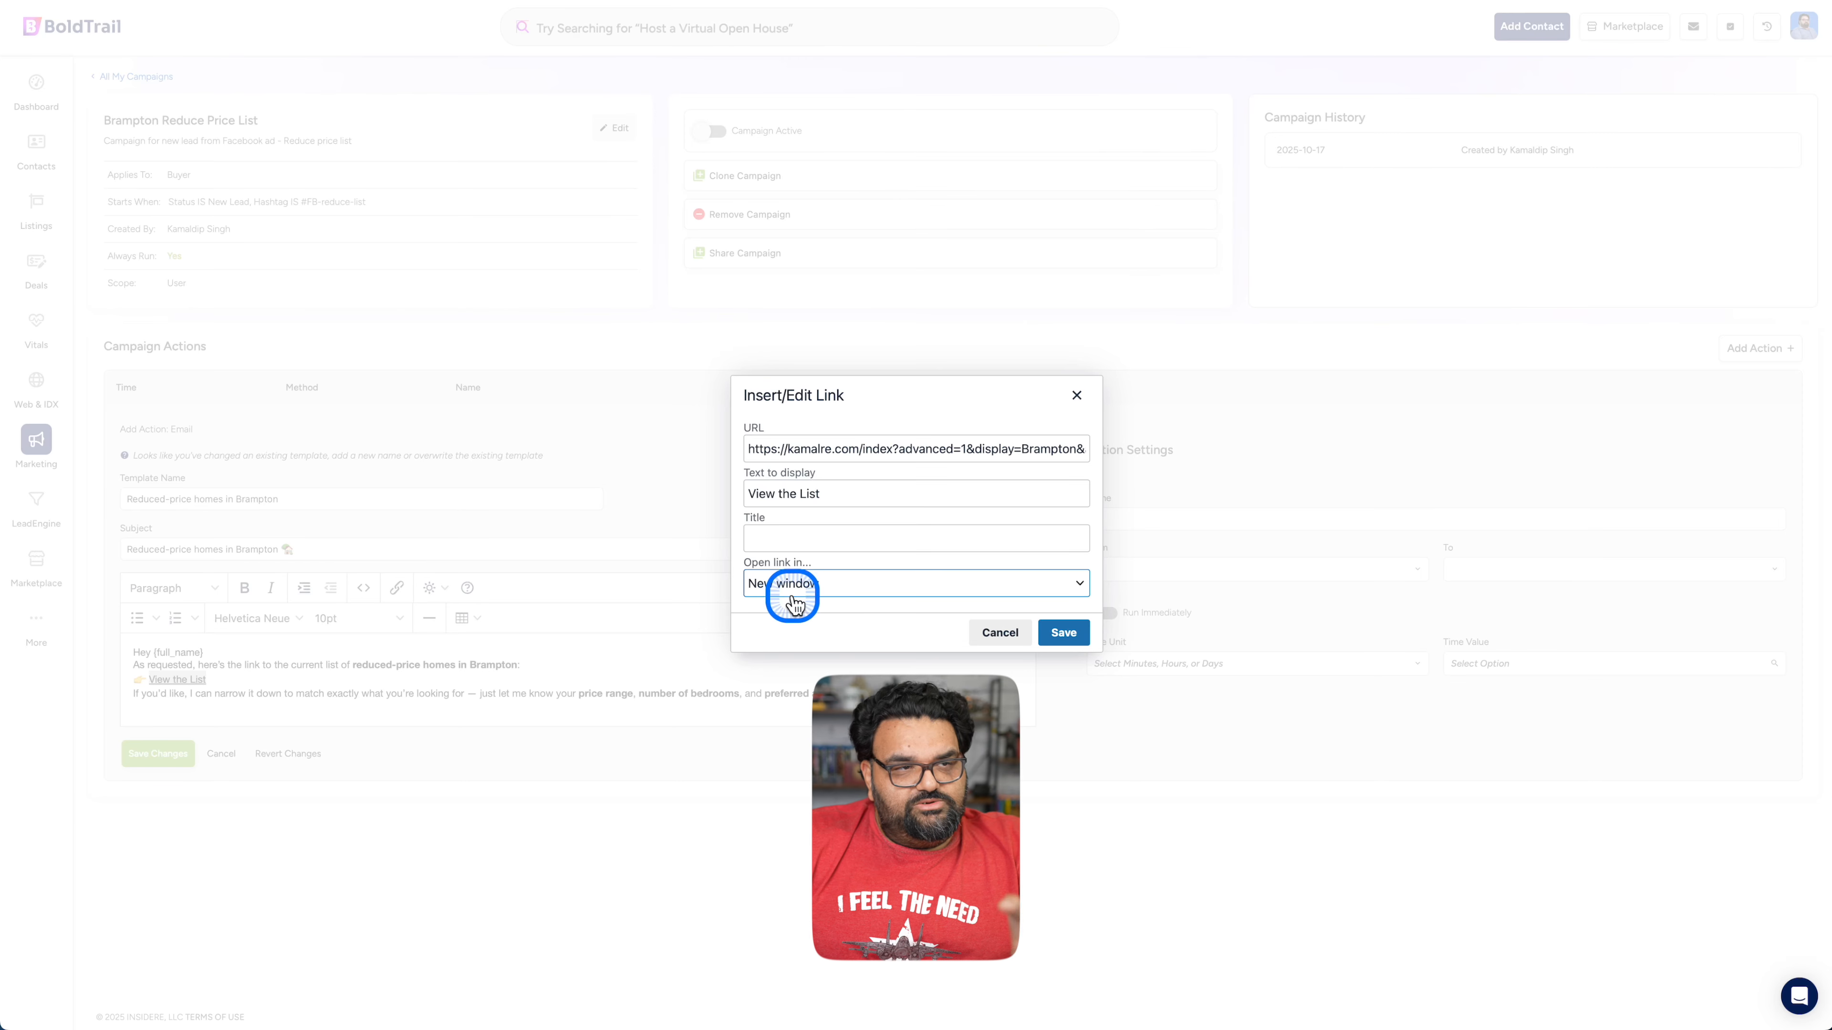
left_click(1088, 640)
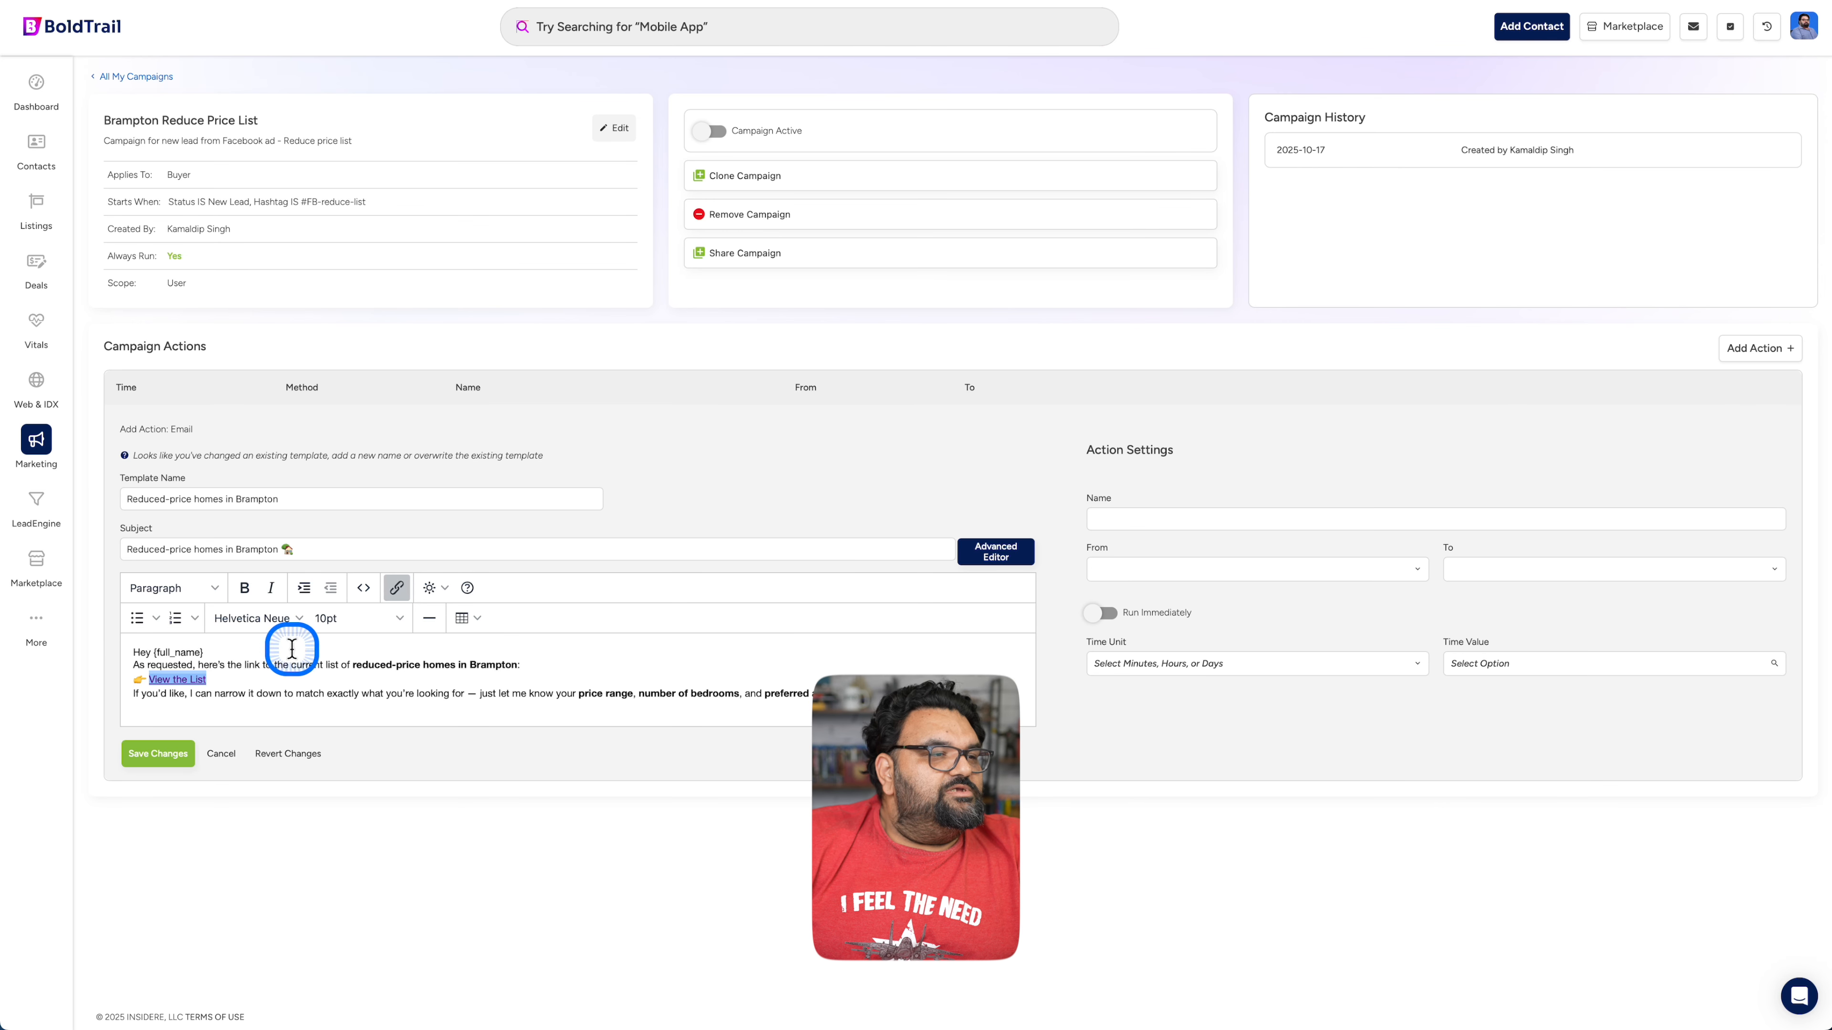
Insert the lead's unsubscribe URL merge field on the empty line below the email signature
scroll(274, 680, "down", 2)
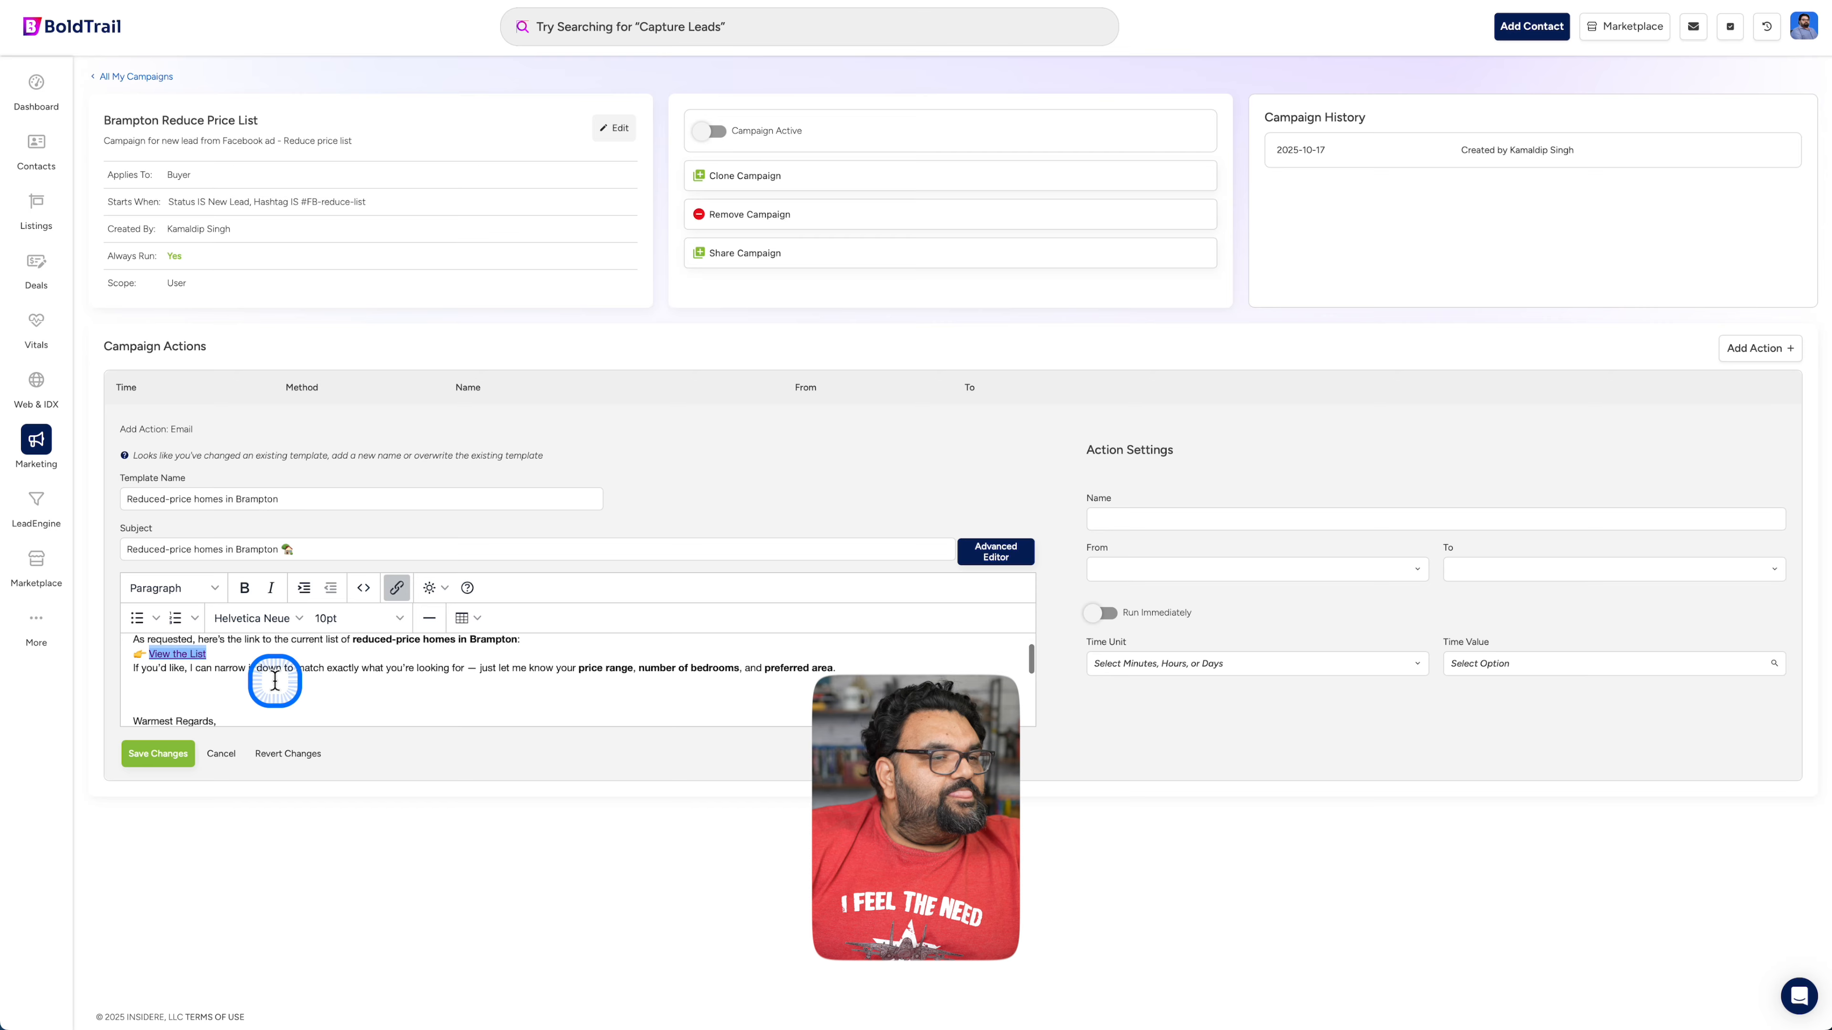
scroll(602, 671, "down", 5)
scroll(356, 683, "down", 2)
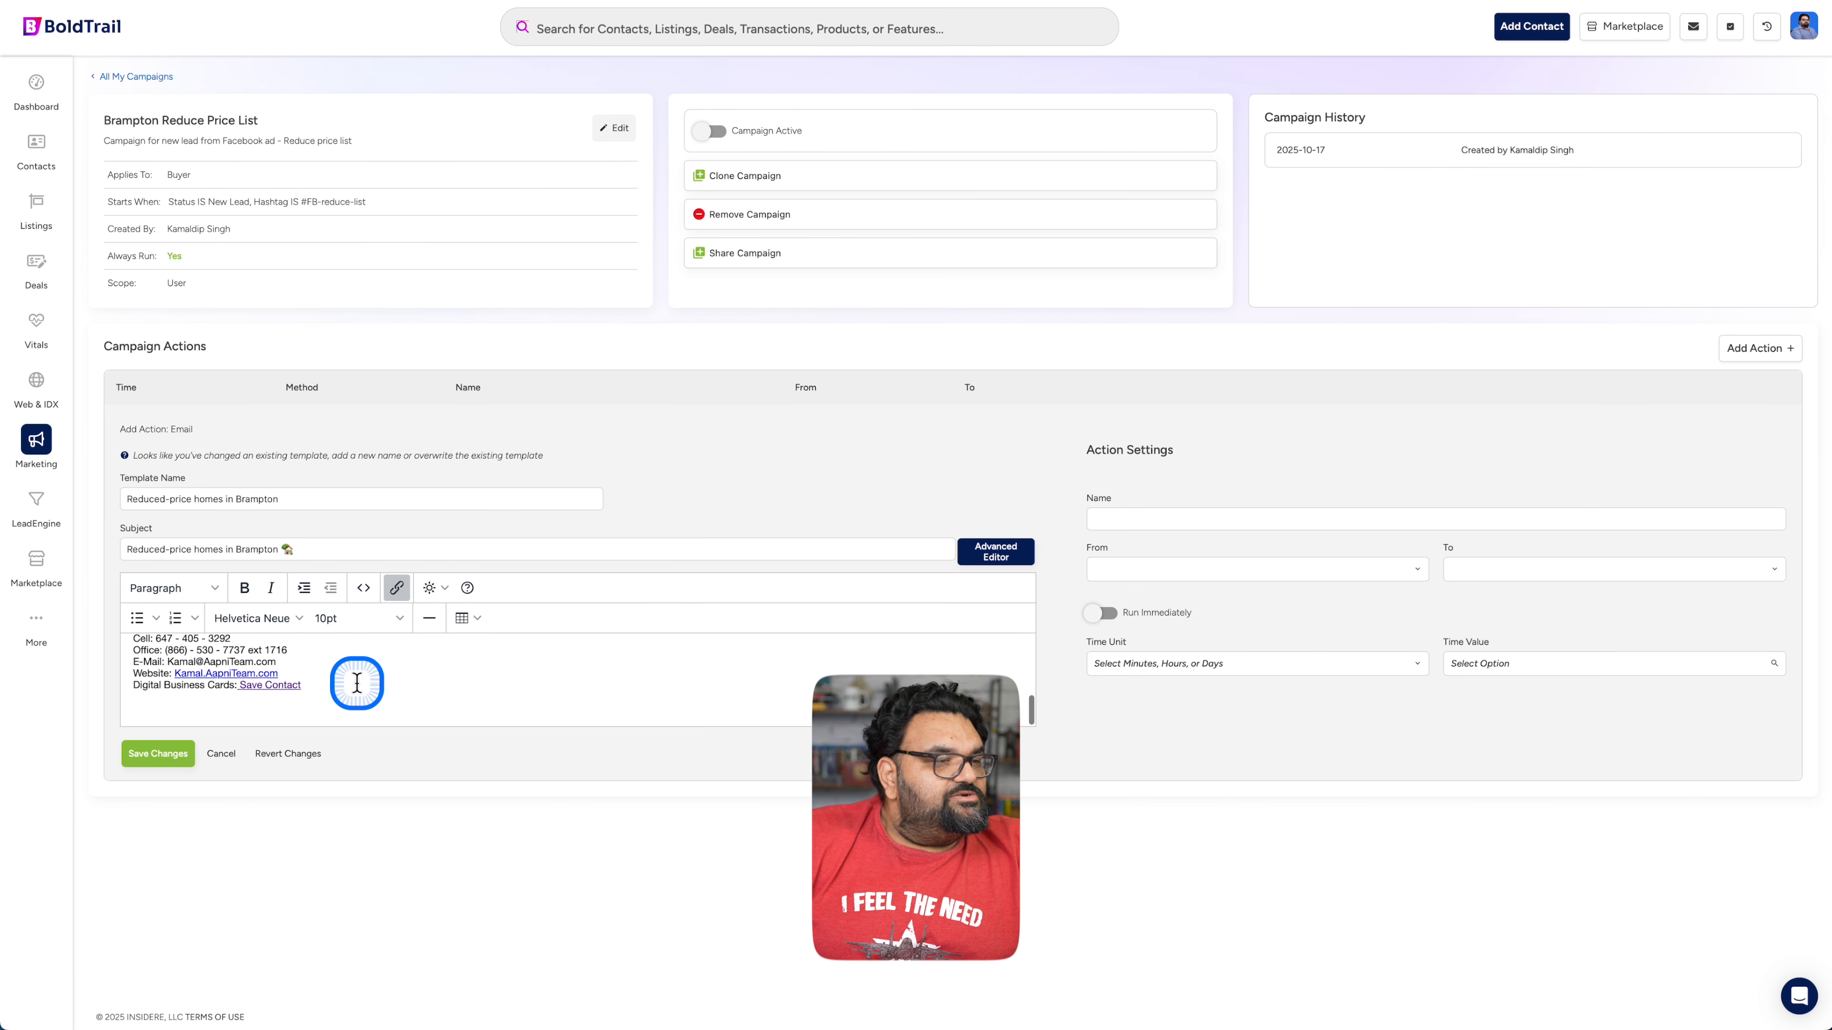
left_click(167, 704)
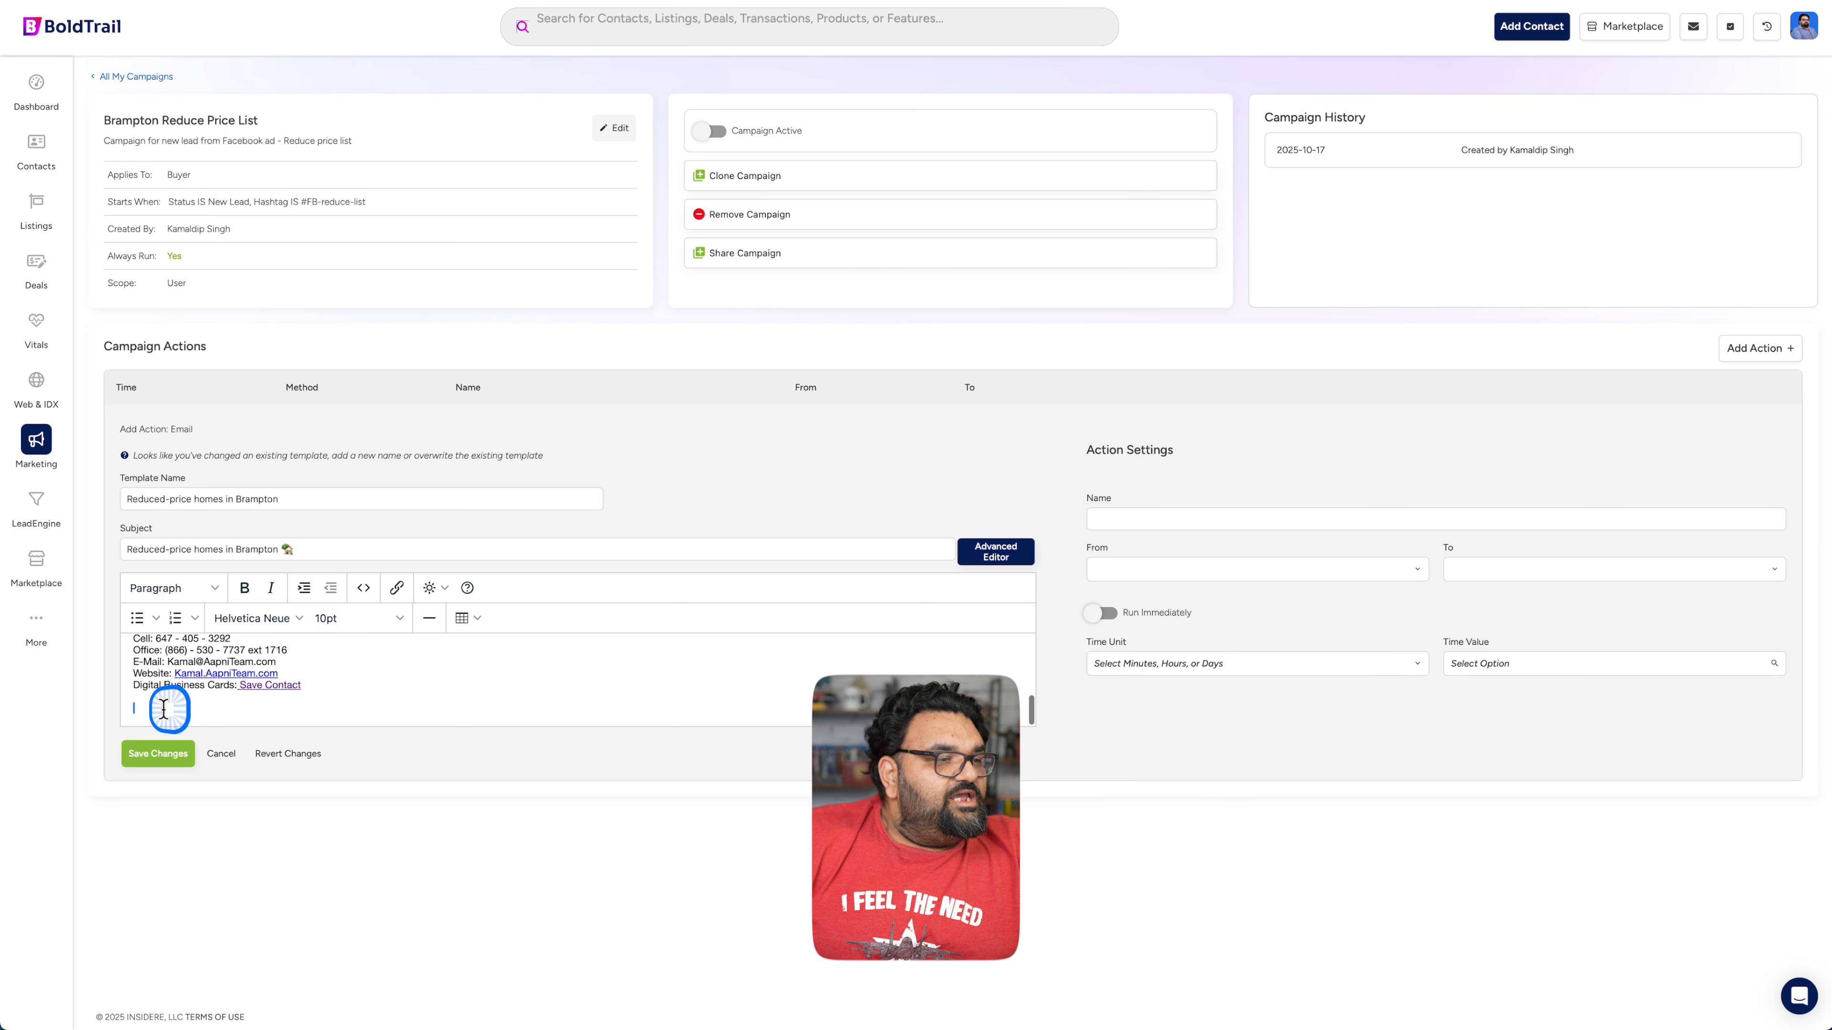
left_click(443, 589)
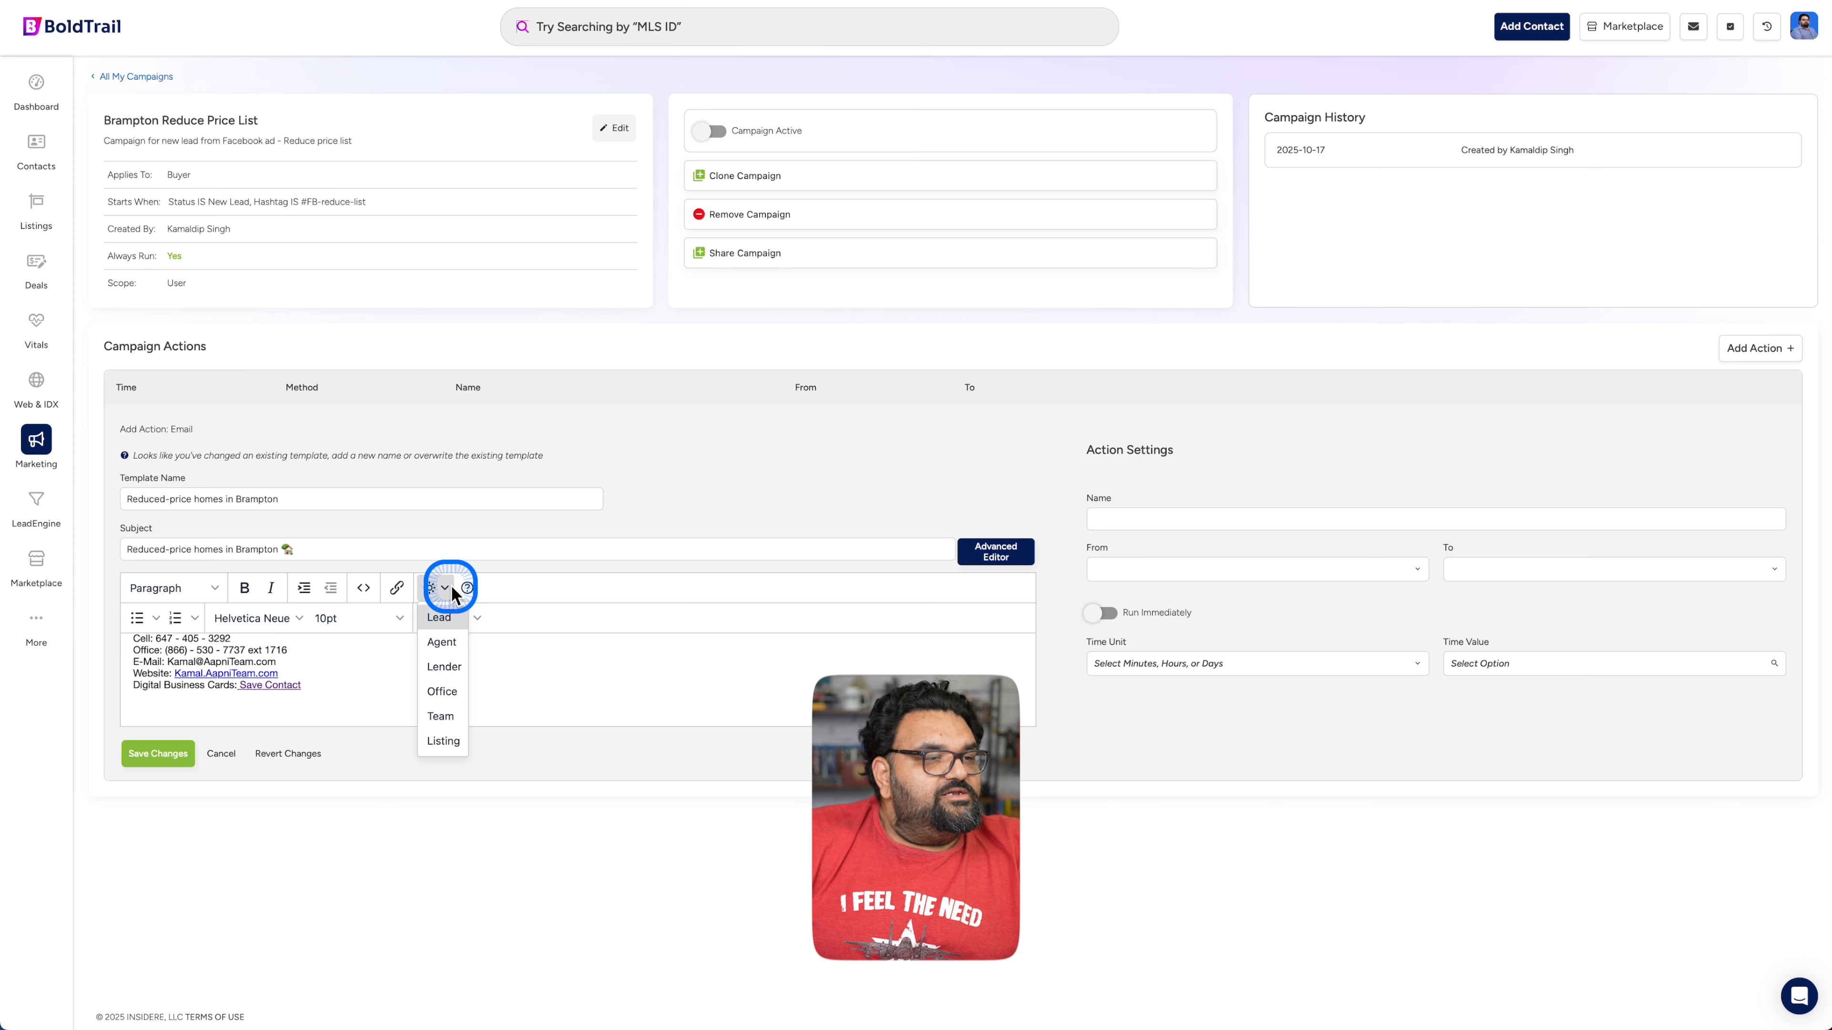
mouse_move(438, 621)
left_click(508, 898)
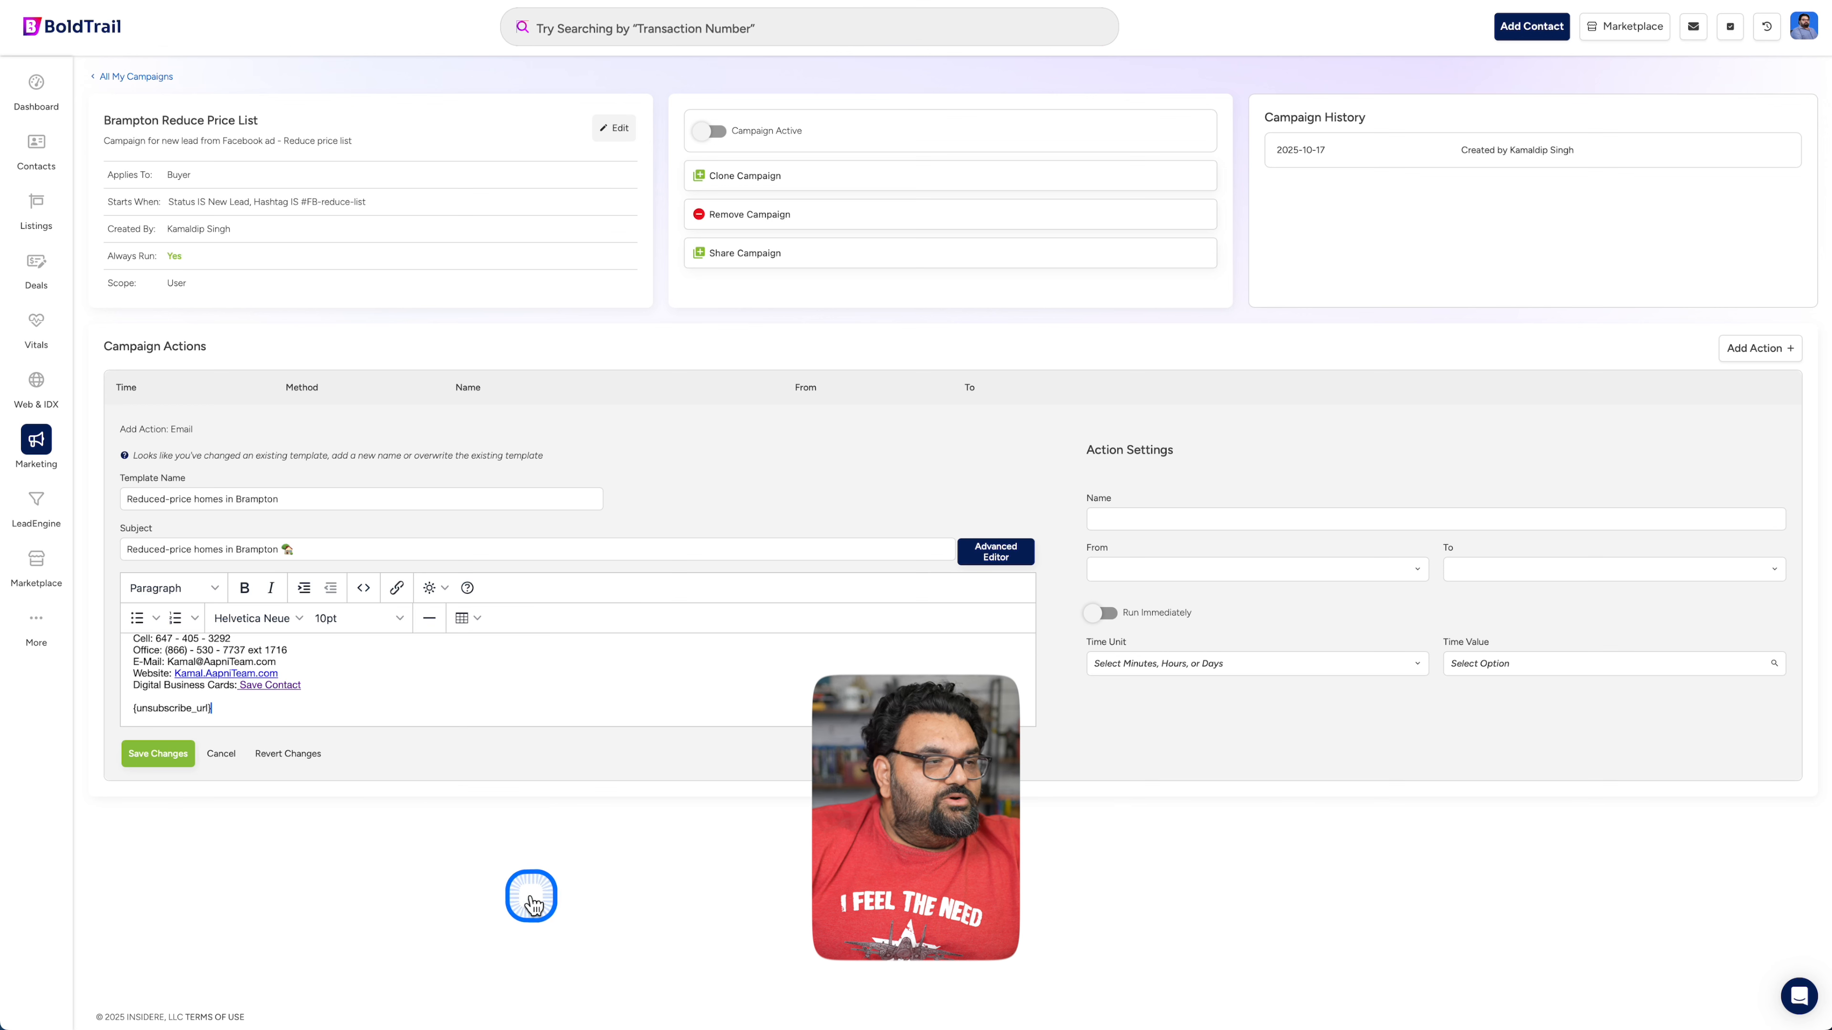
Review the email's signature block and the unsubscribe merge field beneath it
left_click(139, 713)
left_click_drag(207, 712, 221, 713)
scroll(221, 712, "up", 1)
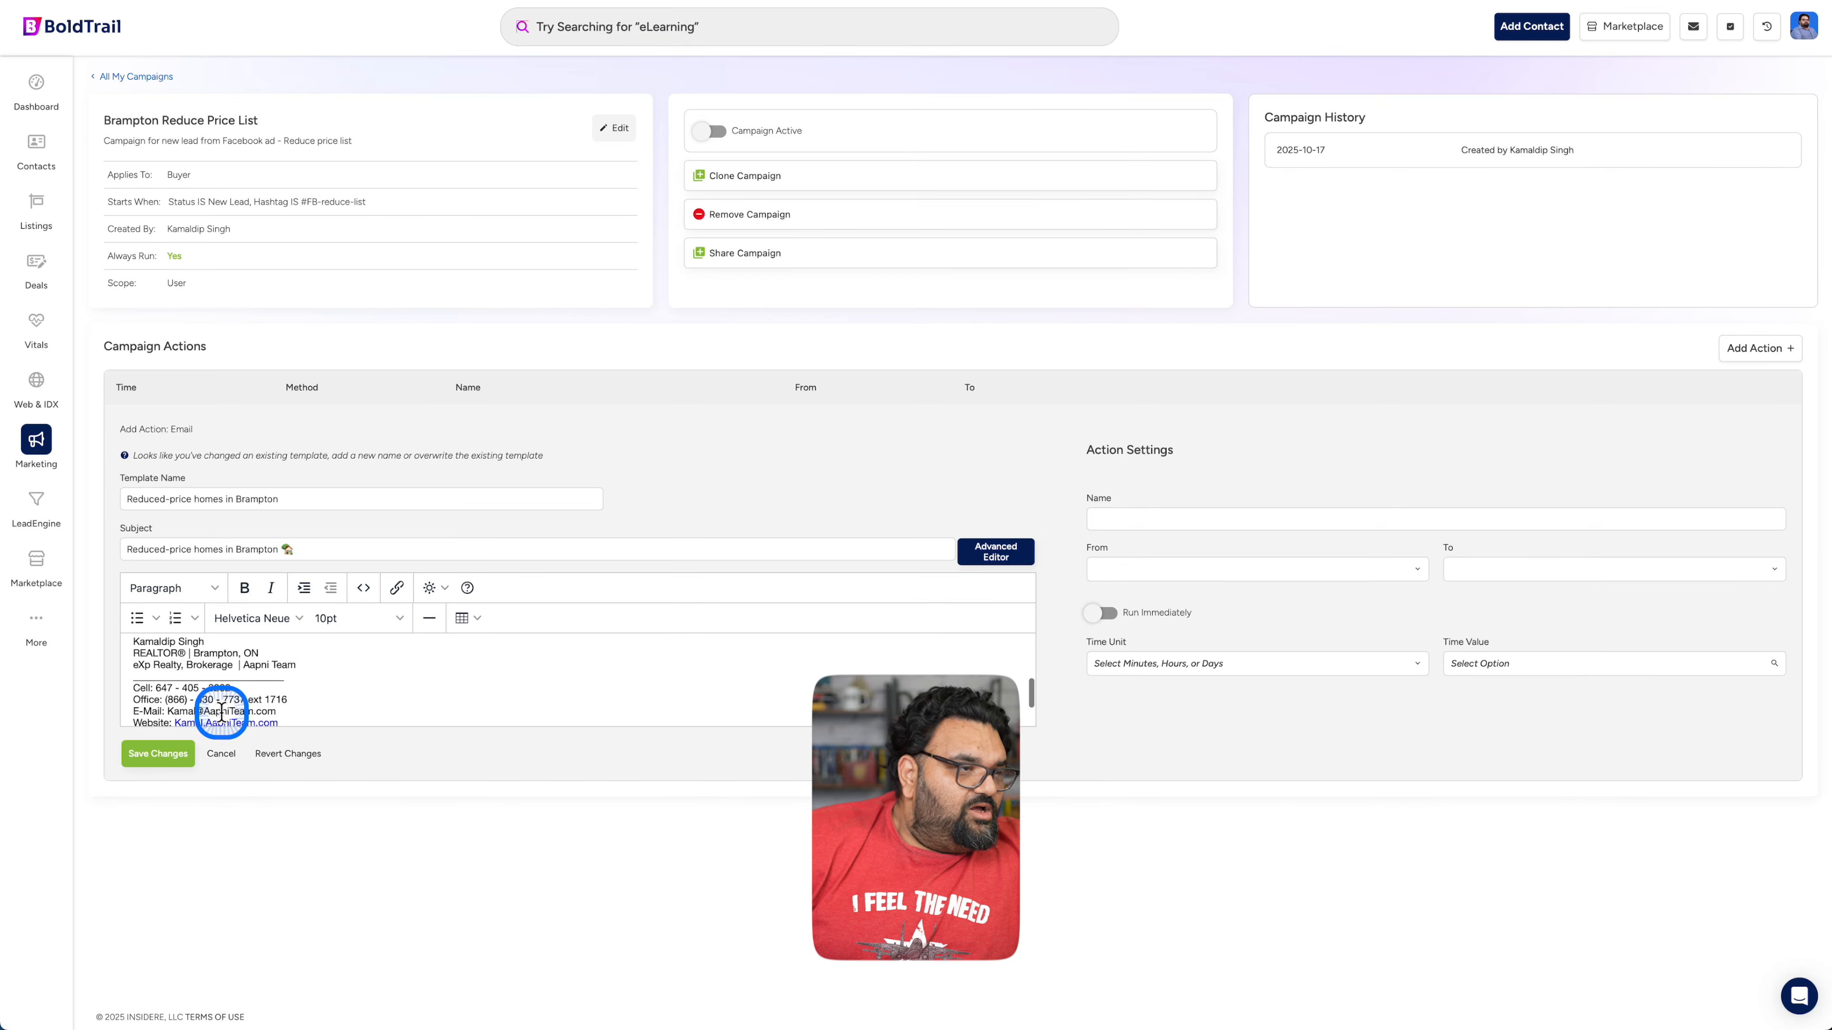
scroll(222, 713, "down", 2)
left_click_drag(219, 711, 173, 711)
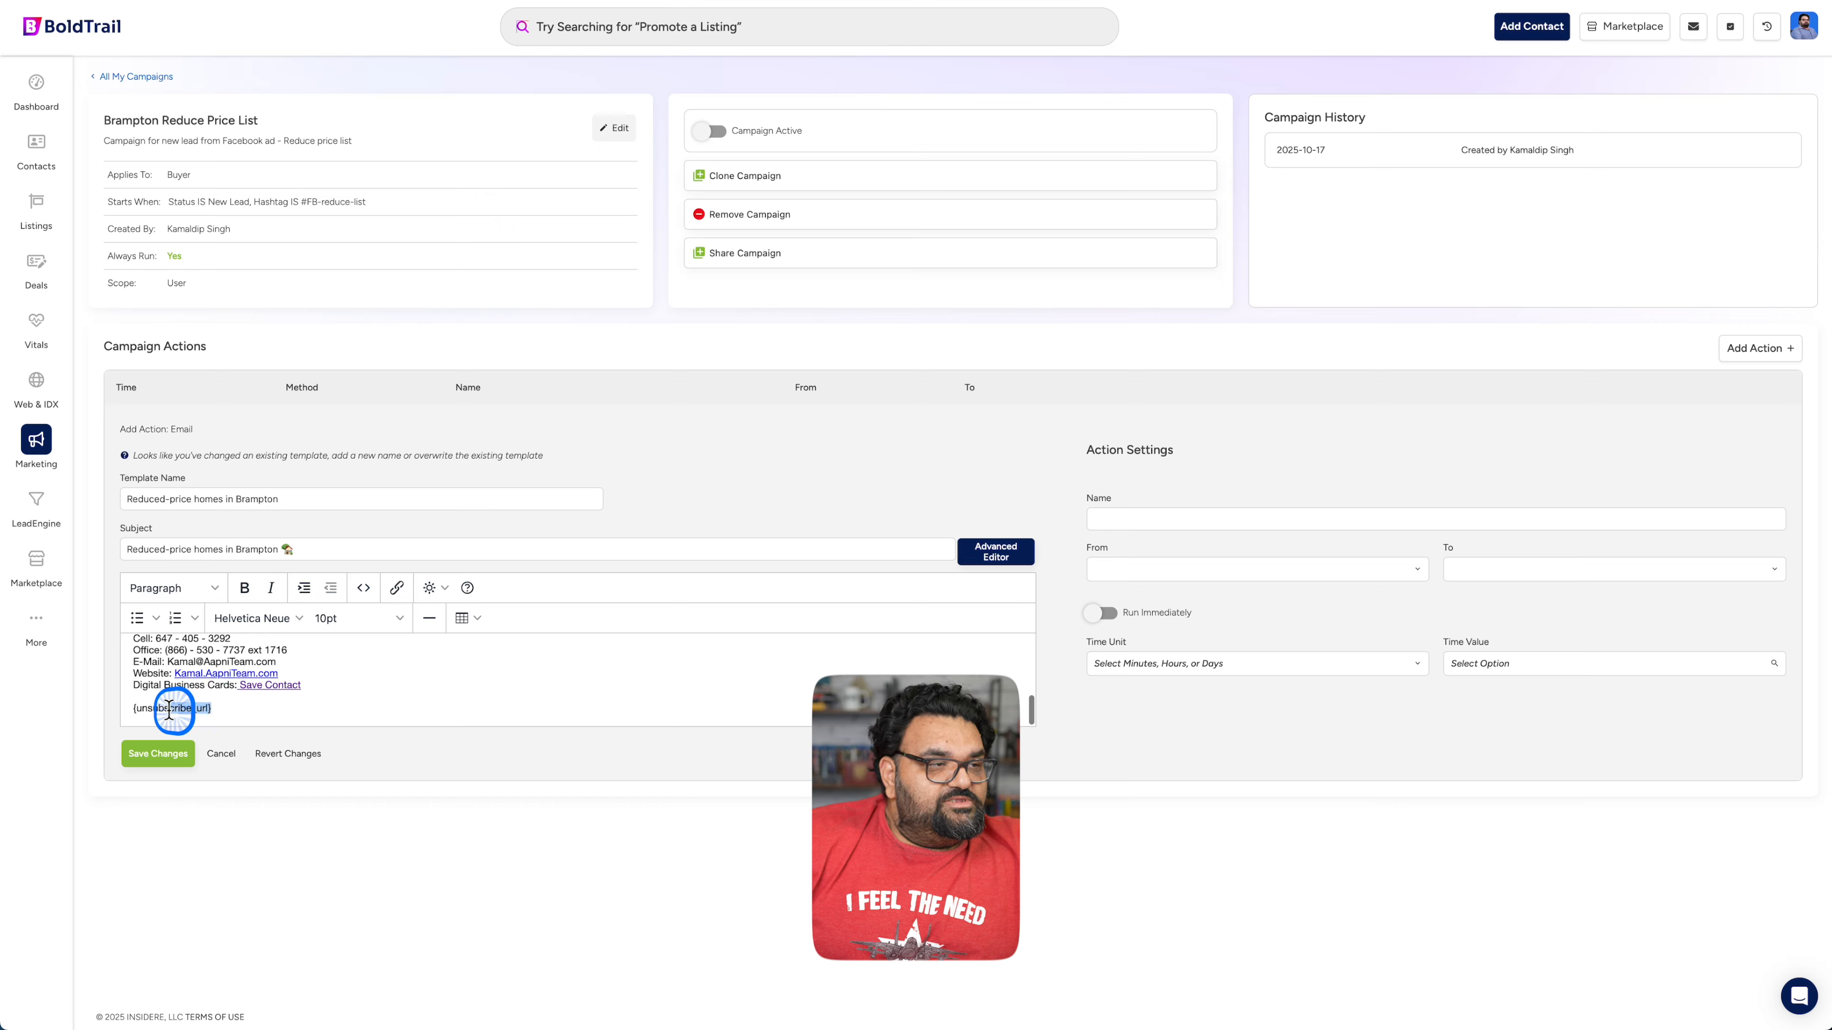
left_click(224, 708)
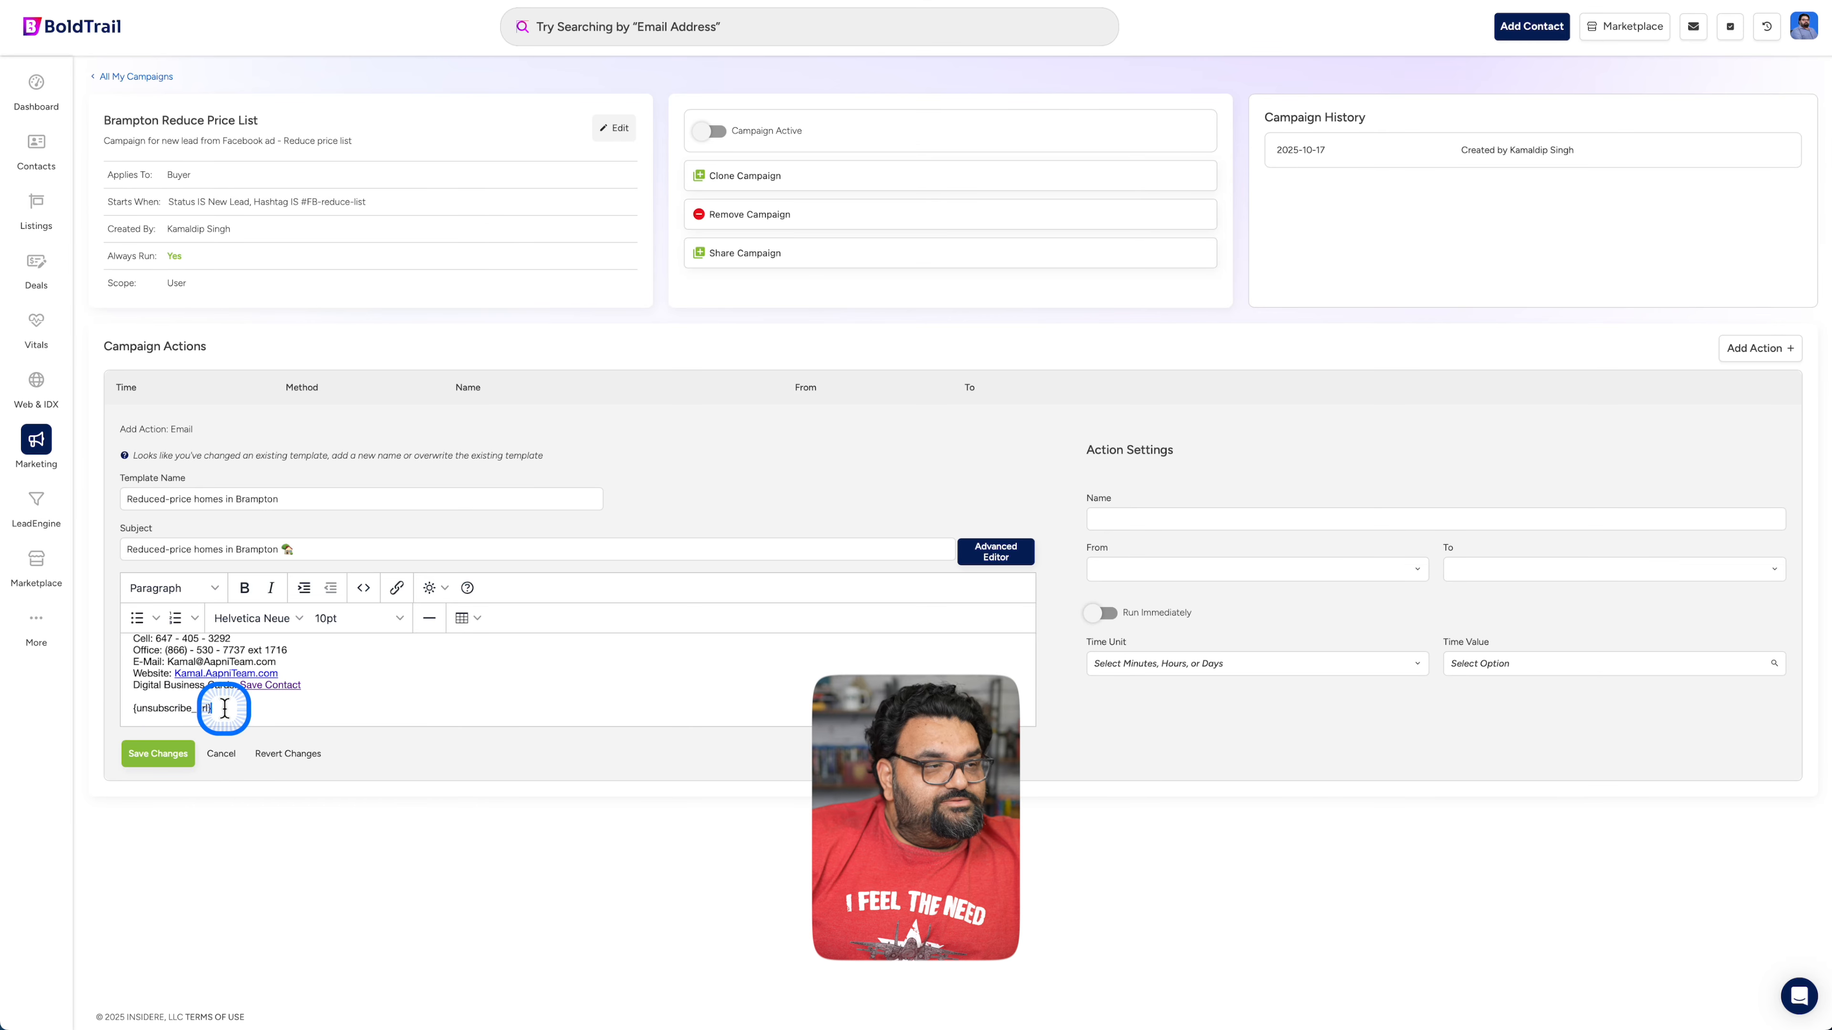
scroll(239, 708, "up", 5)
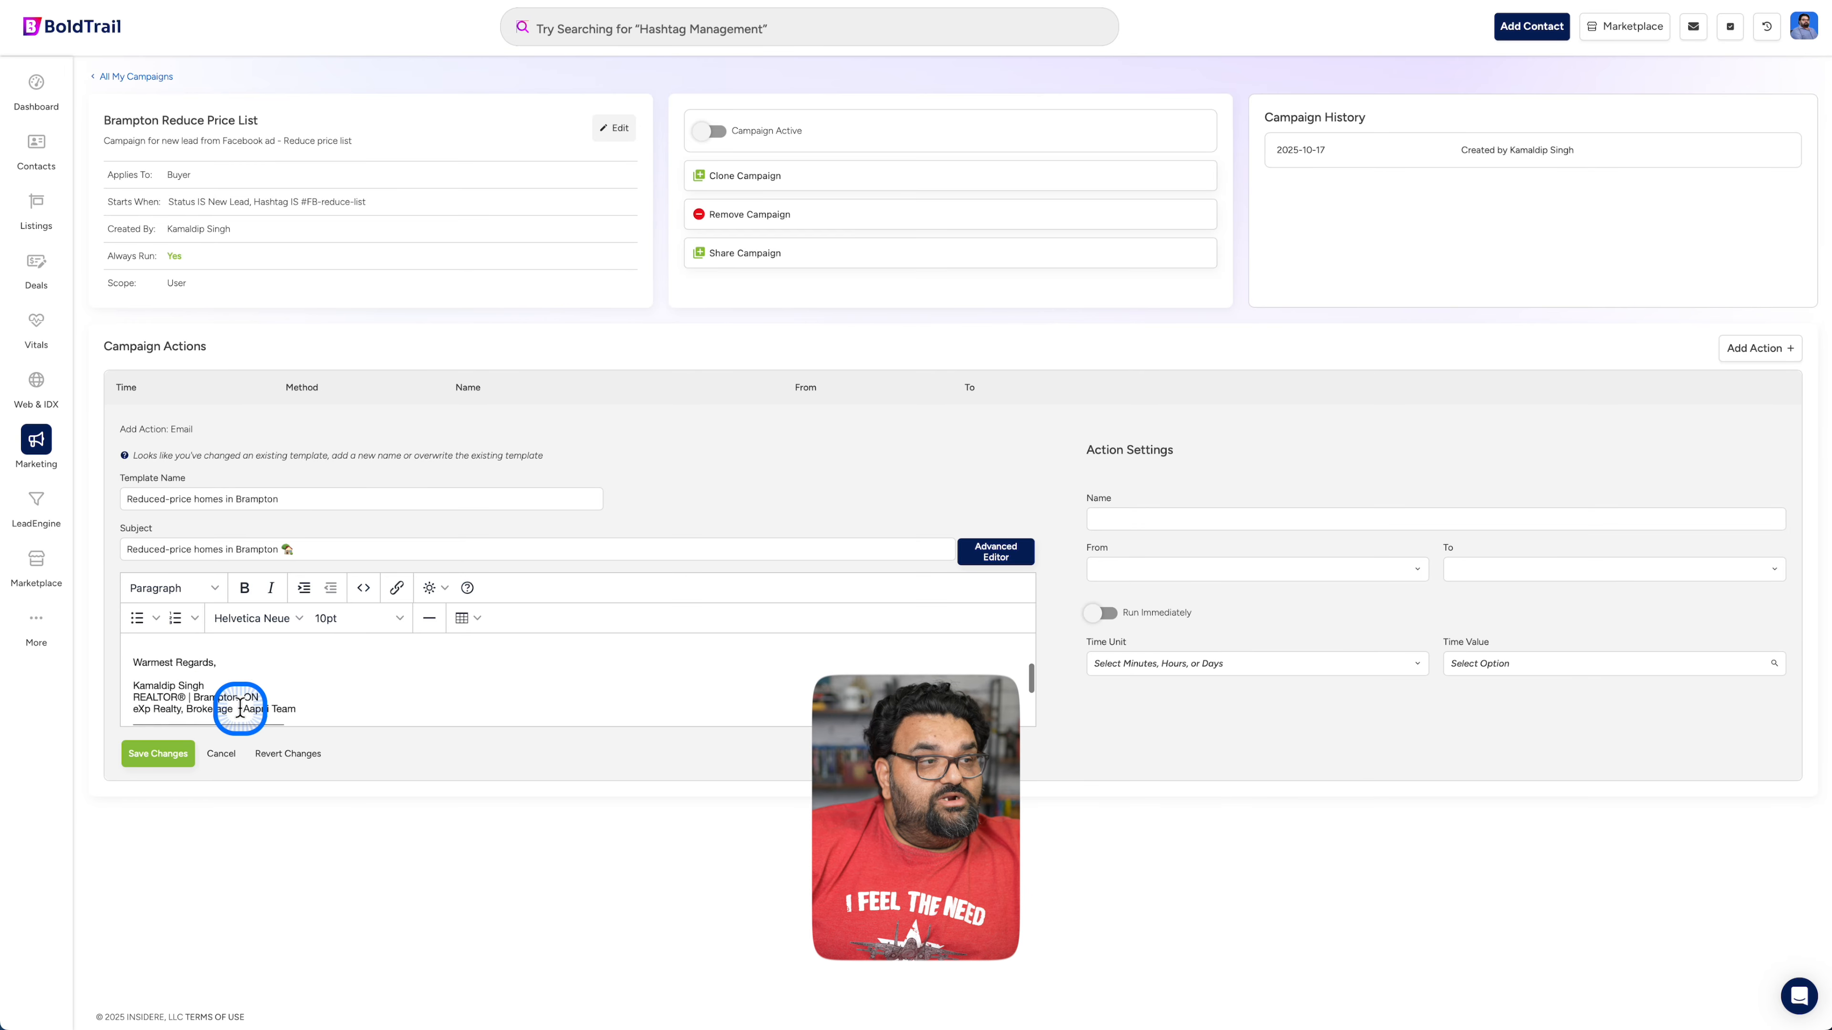
scroll(240, 708, "down", 5)
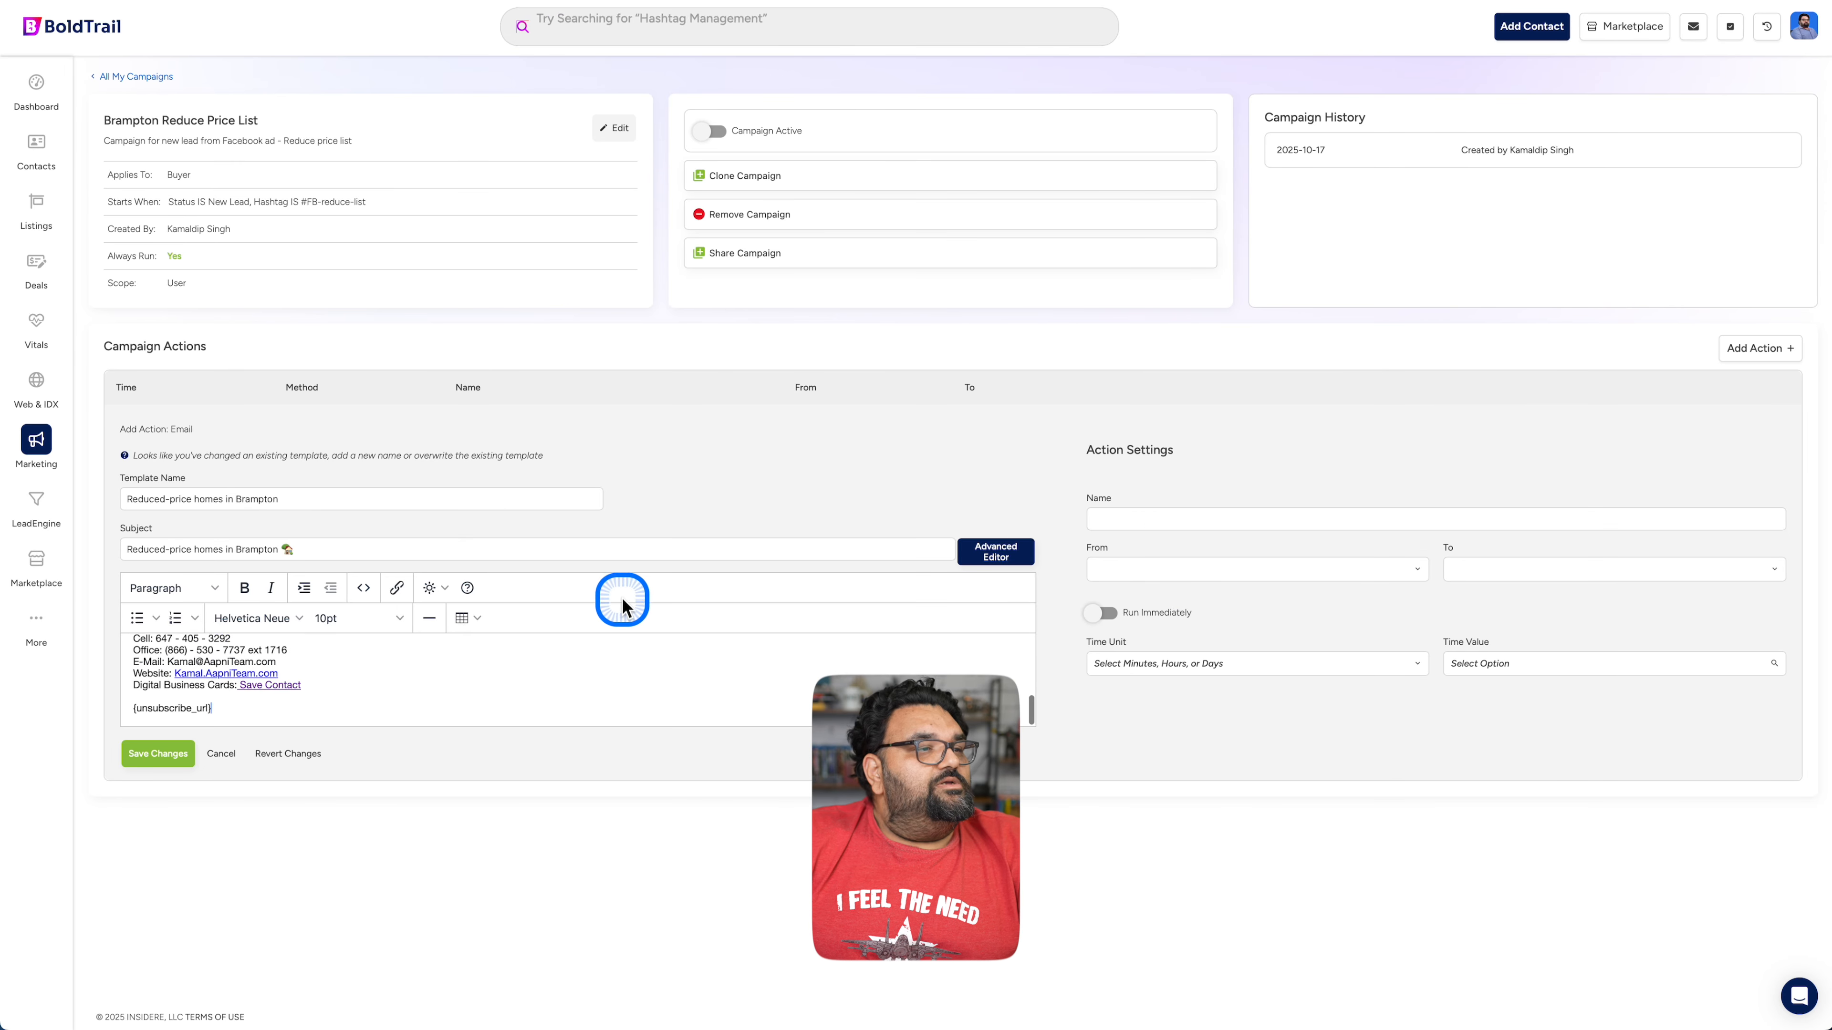
scroll(535, 678, "up", 5)
Name the email action "Email - Reduced price list", send it from Agent to Contact, set it to run immediately, and save it
left_click(1123, 519)
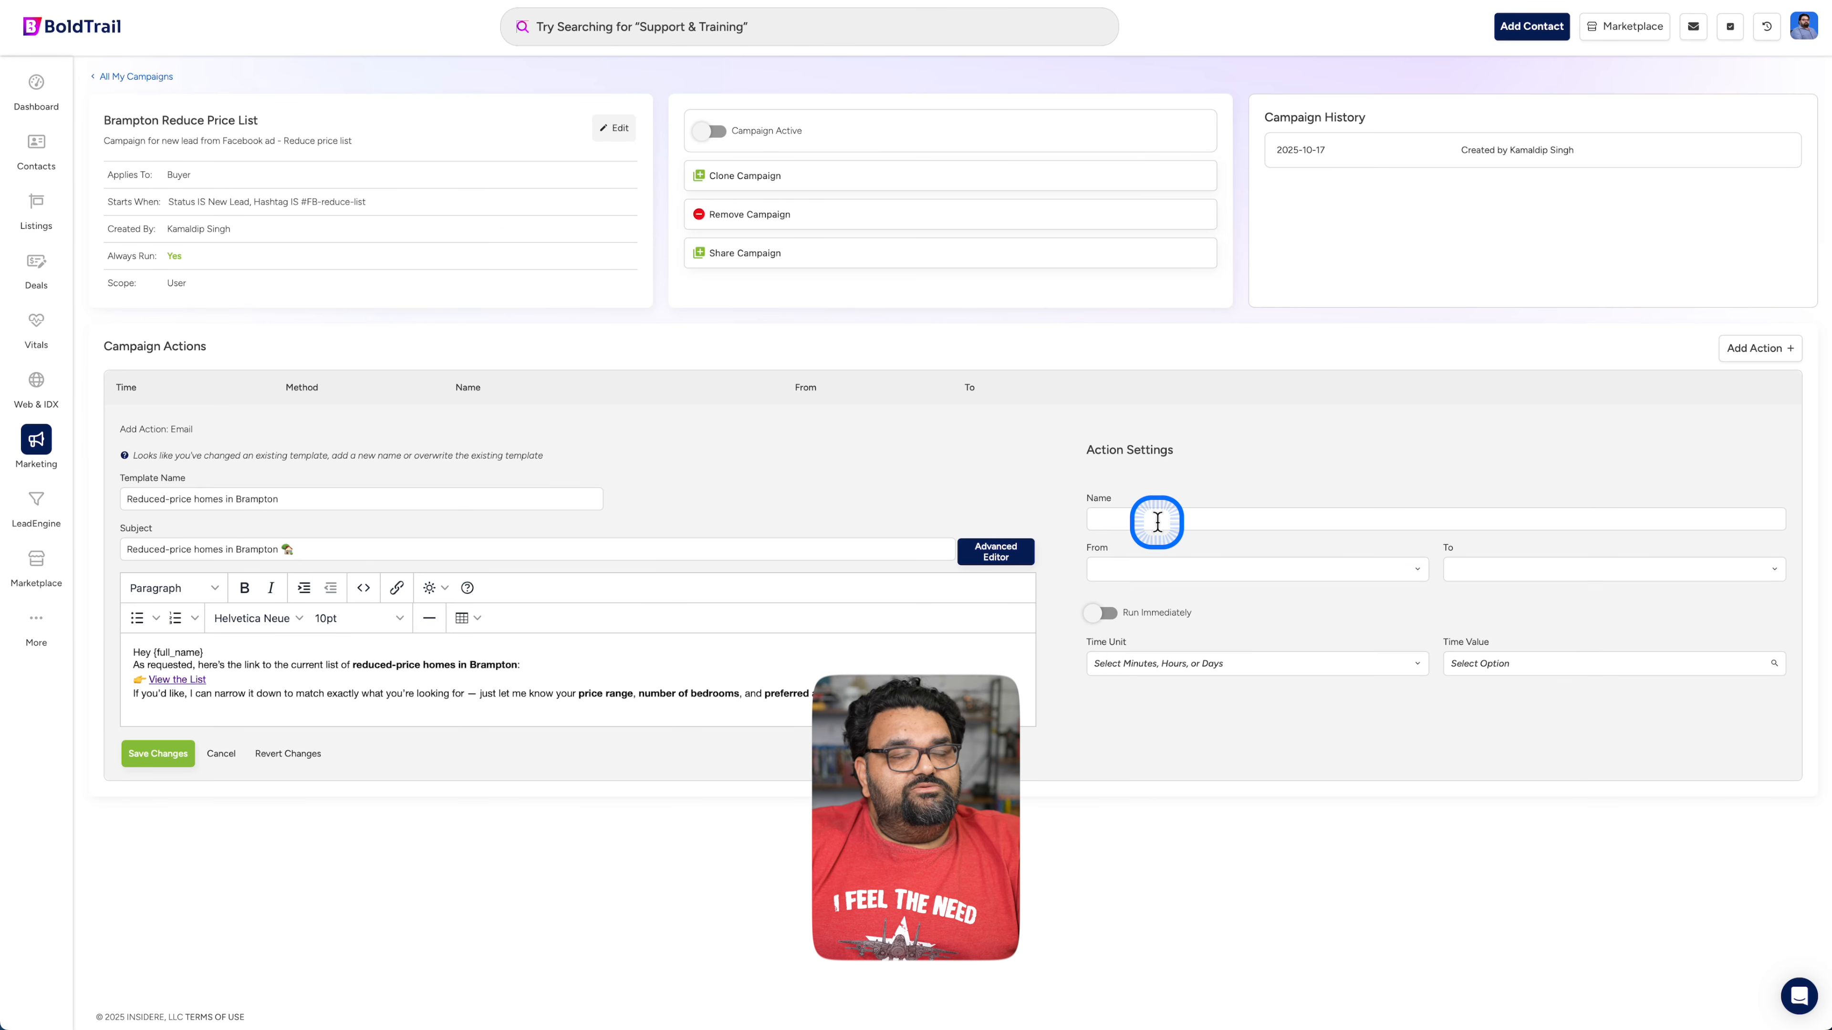
type("Email - Reduced price list")
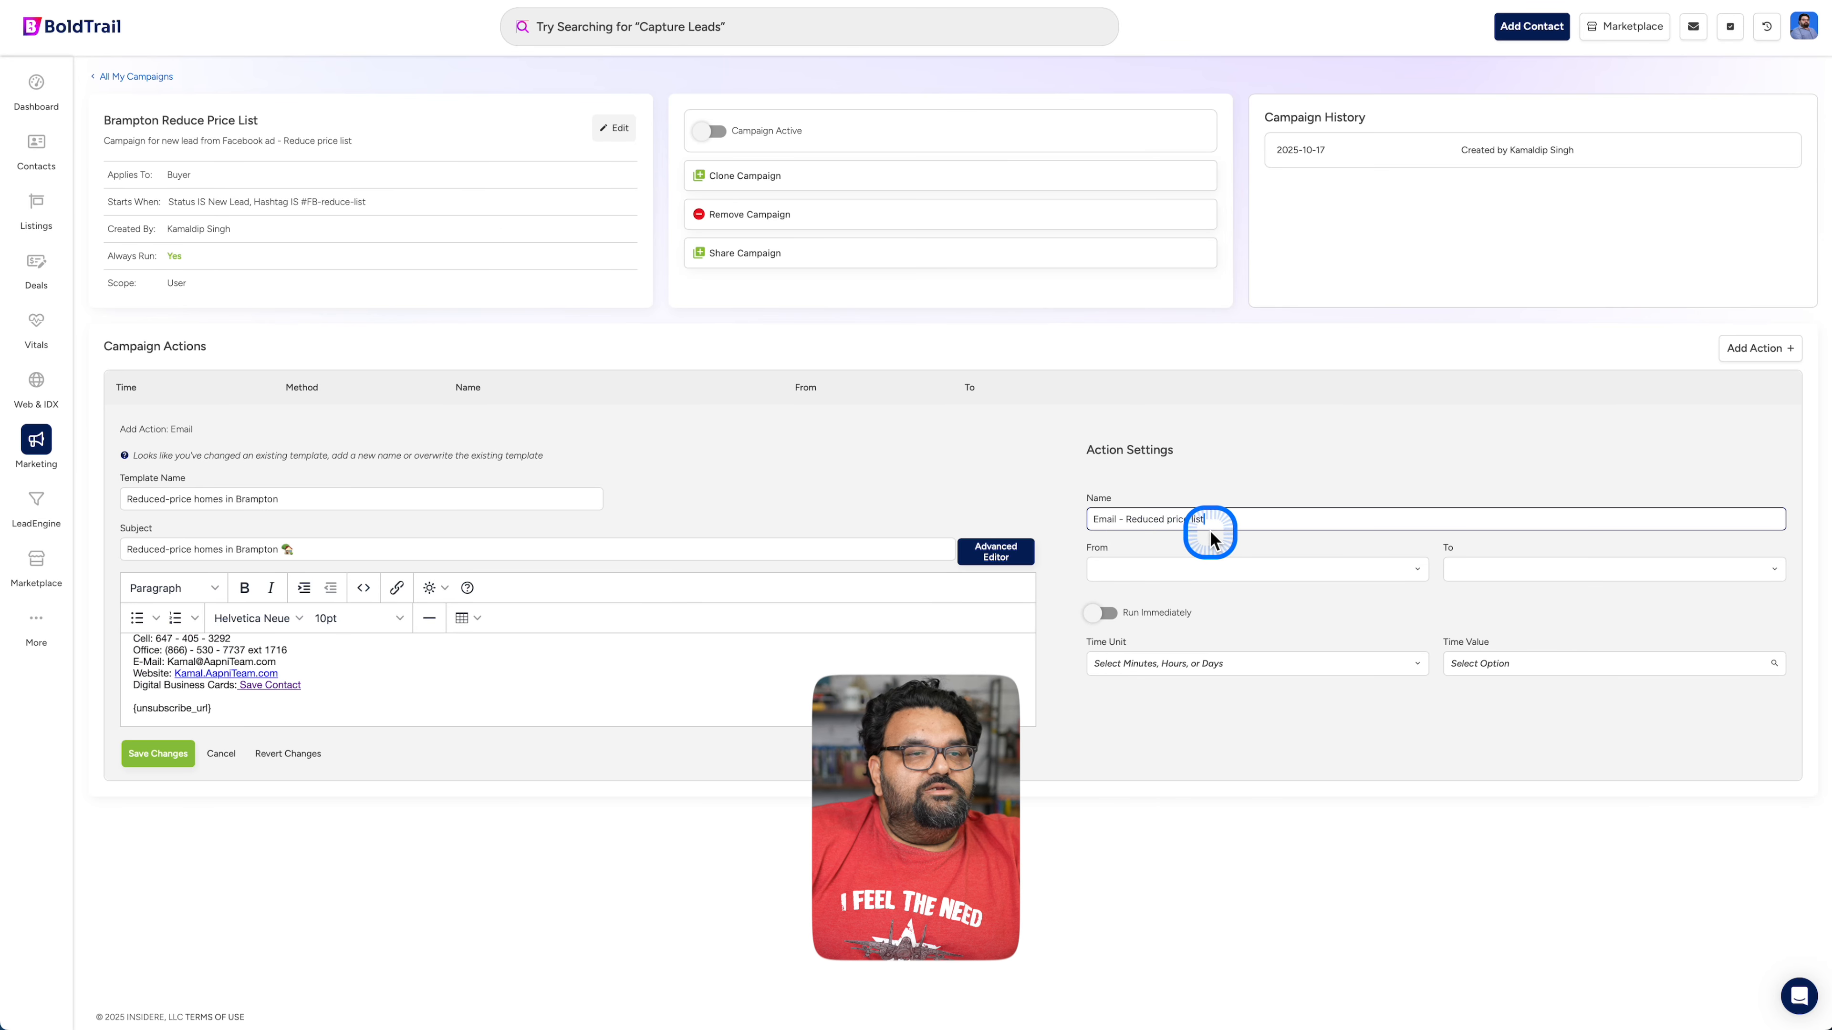
left_click(1134, 562)
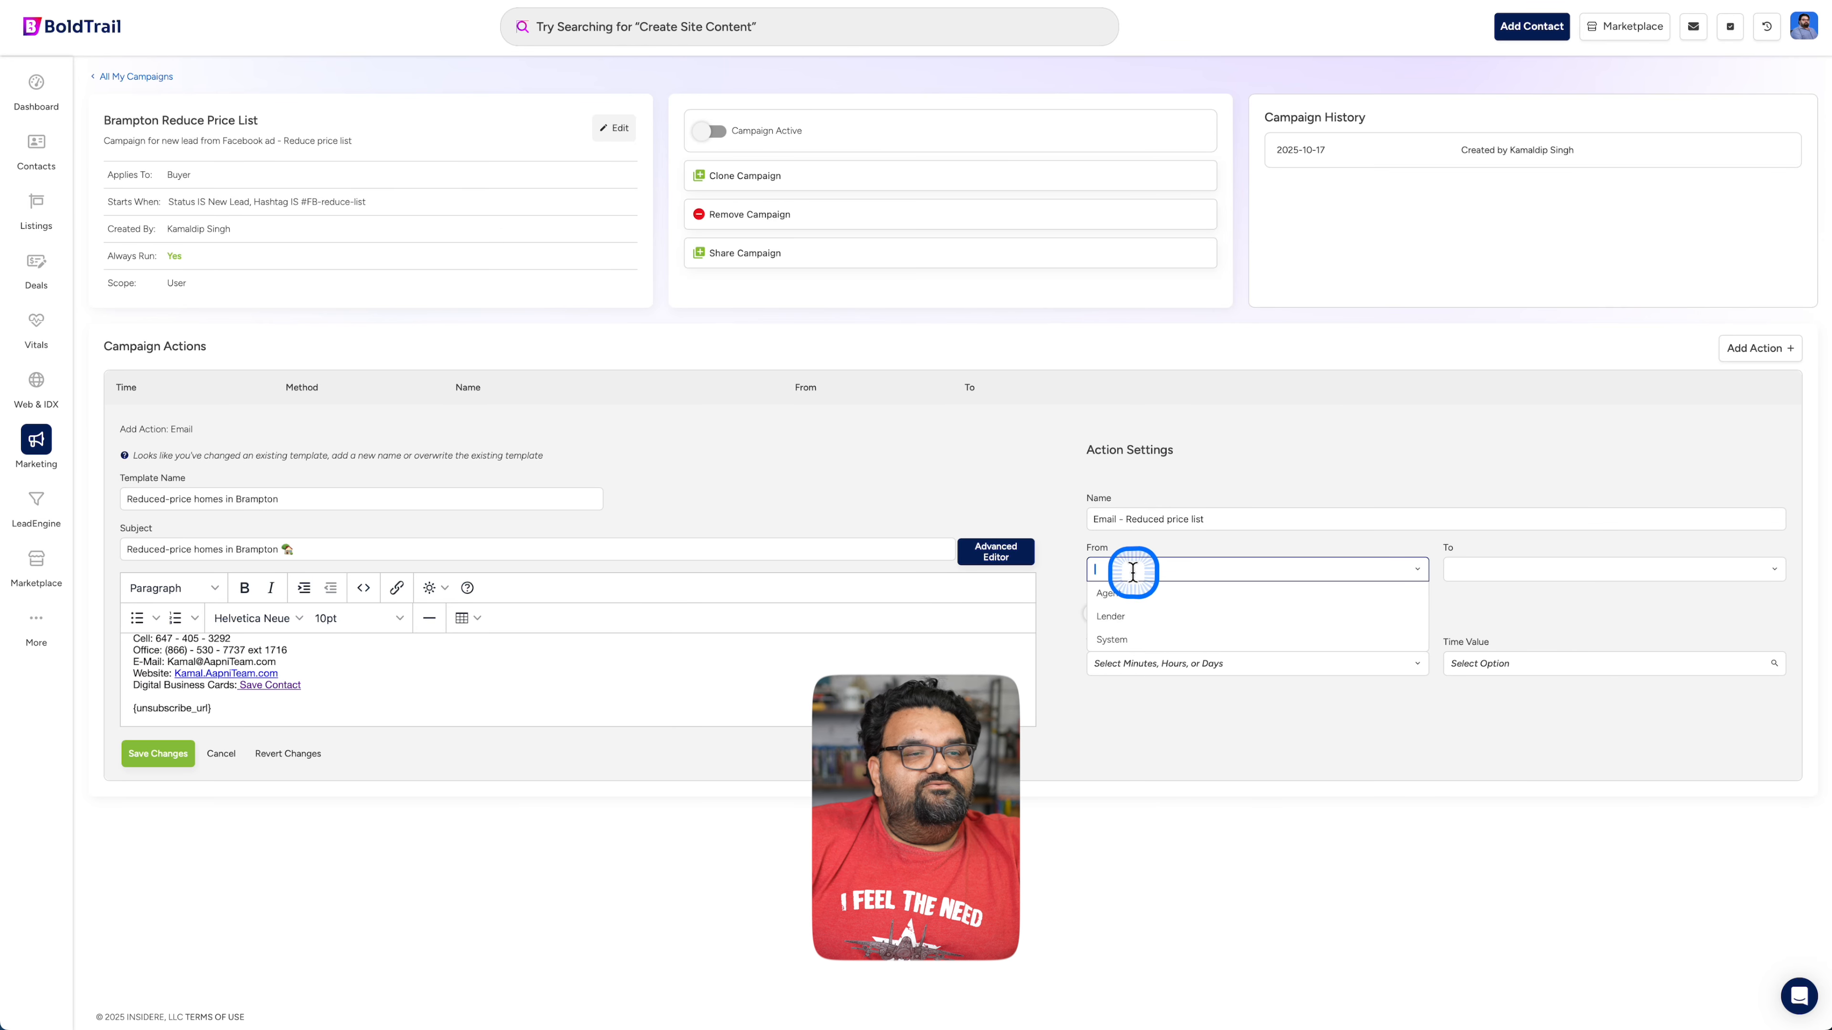
left_click(1112, 592)
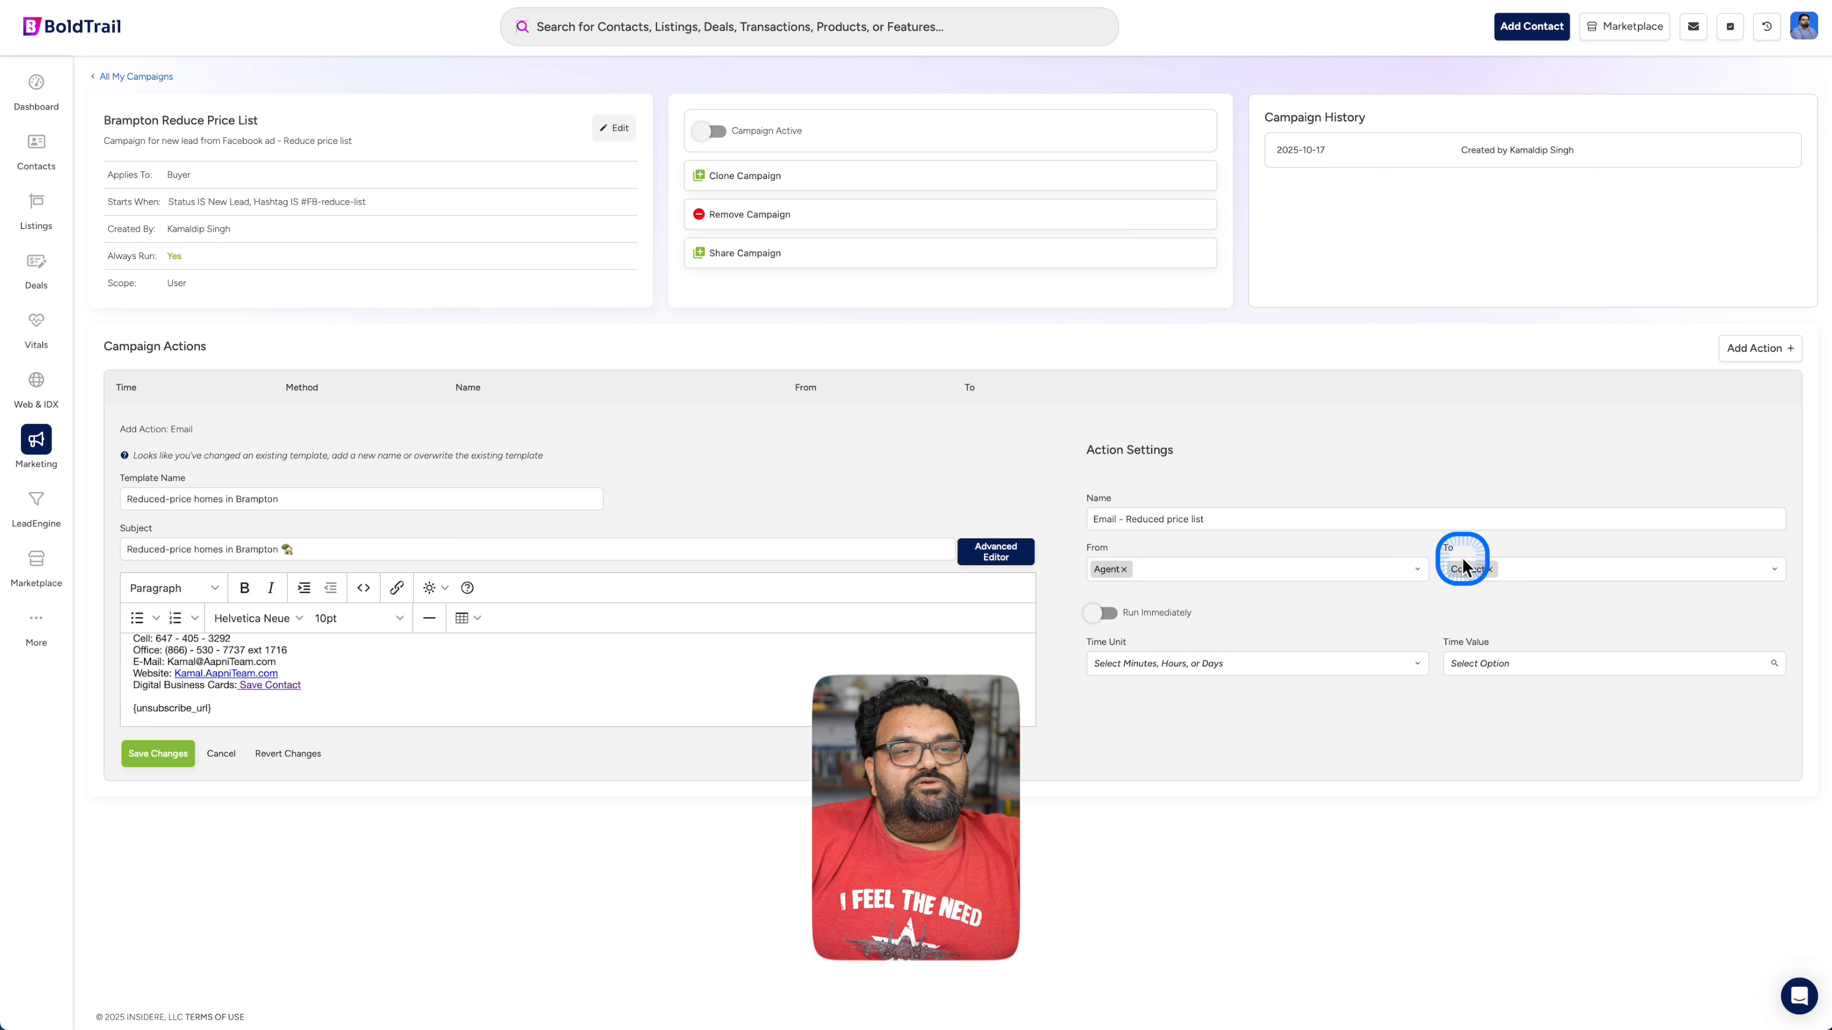
left_click(1111, 614)
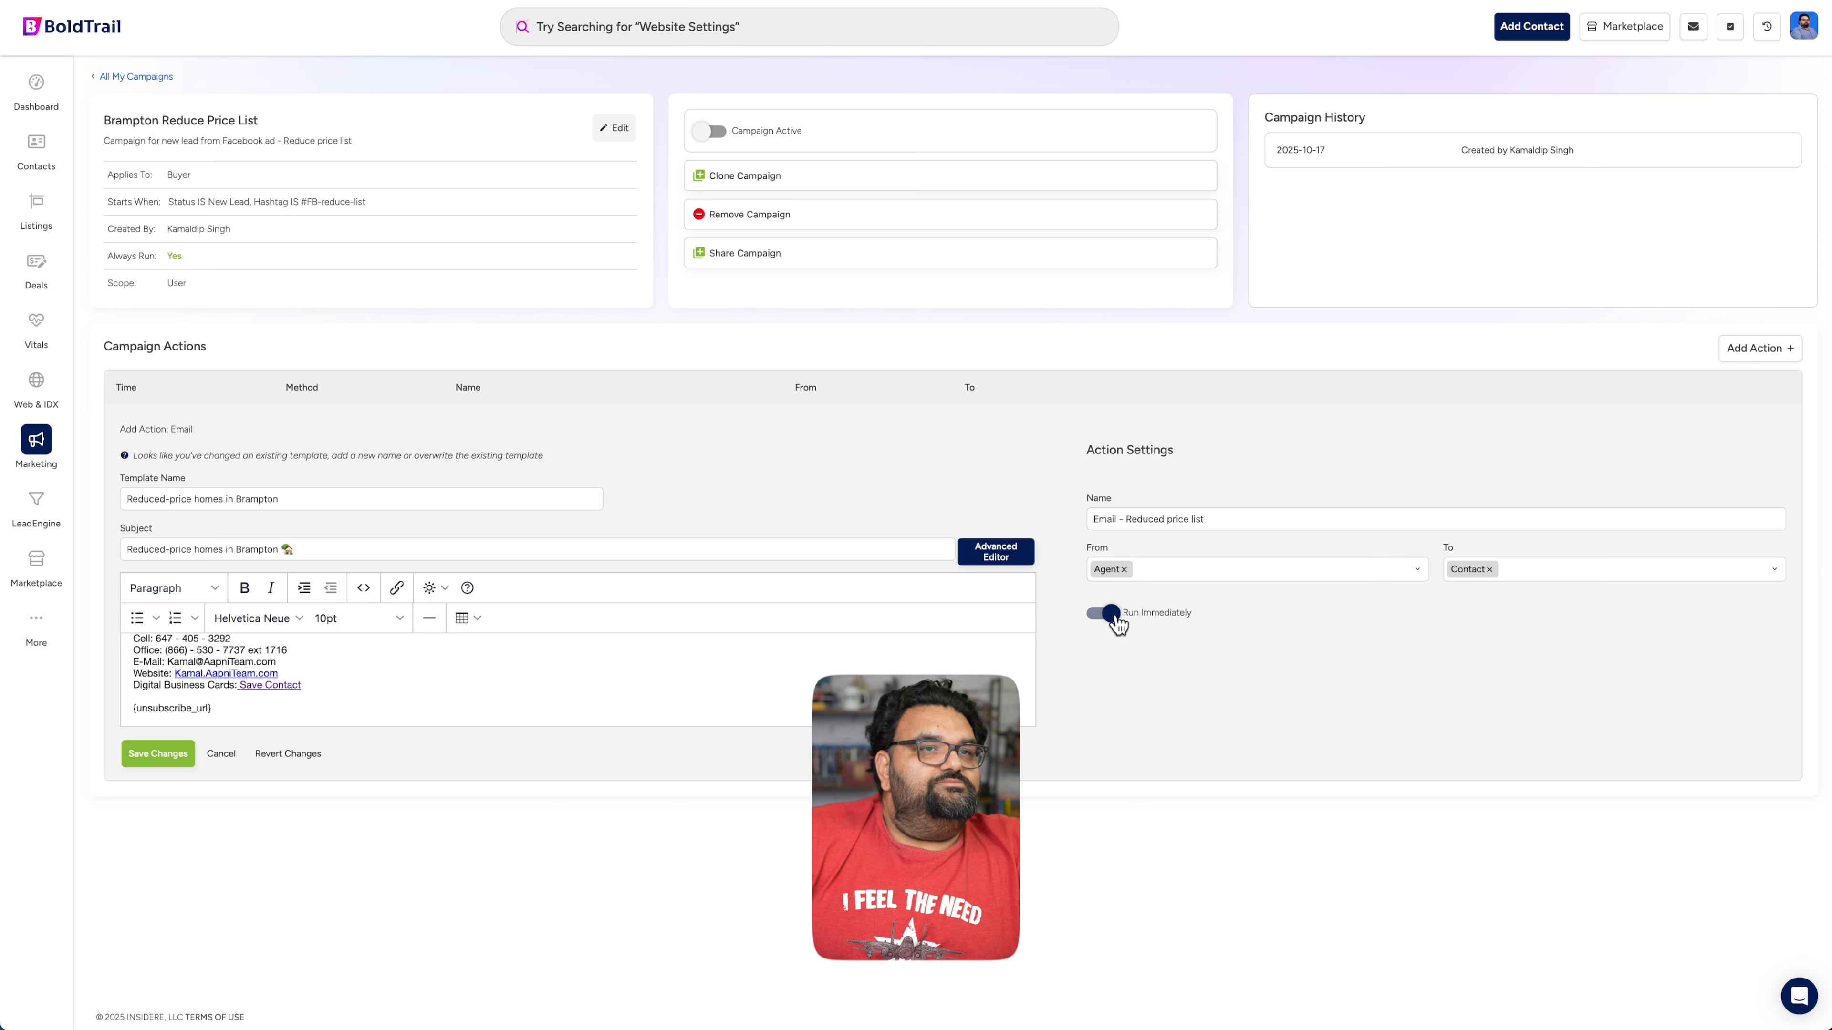
left_click(148, 754)
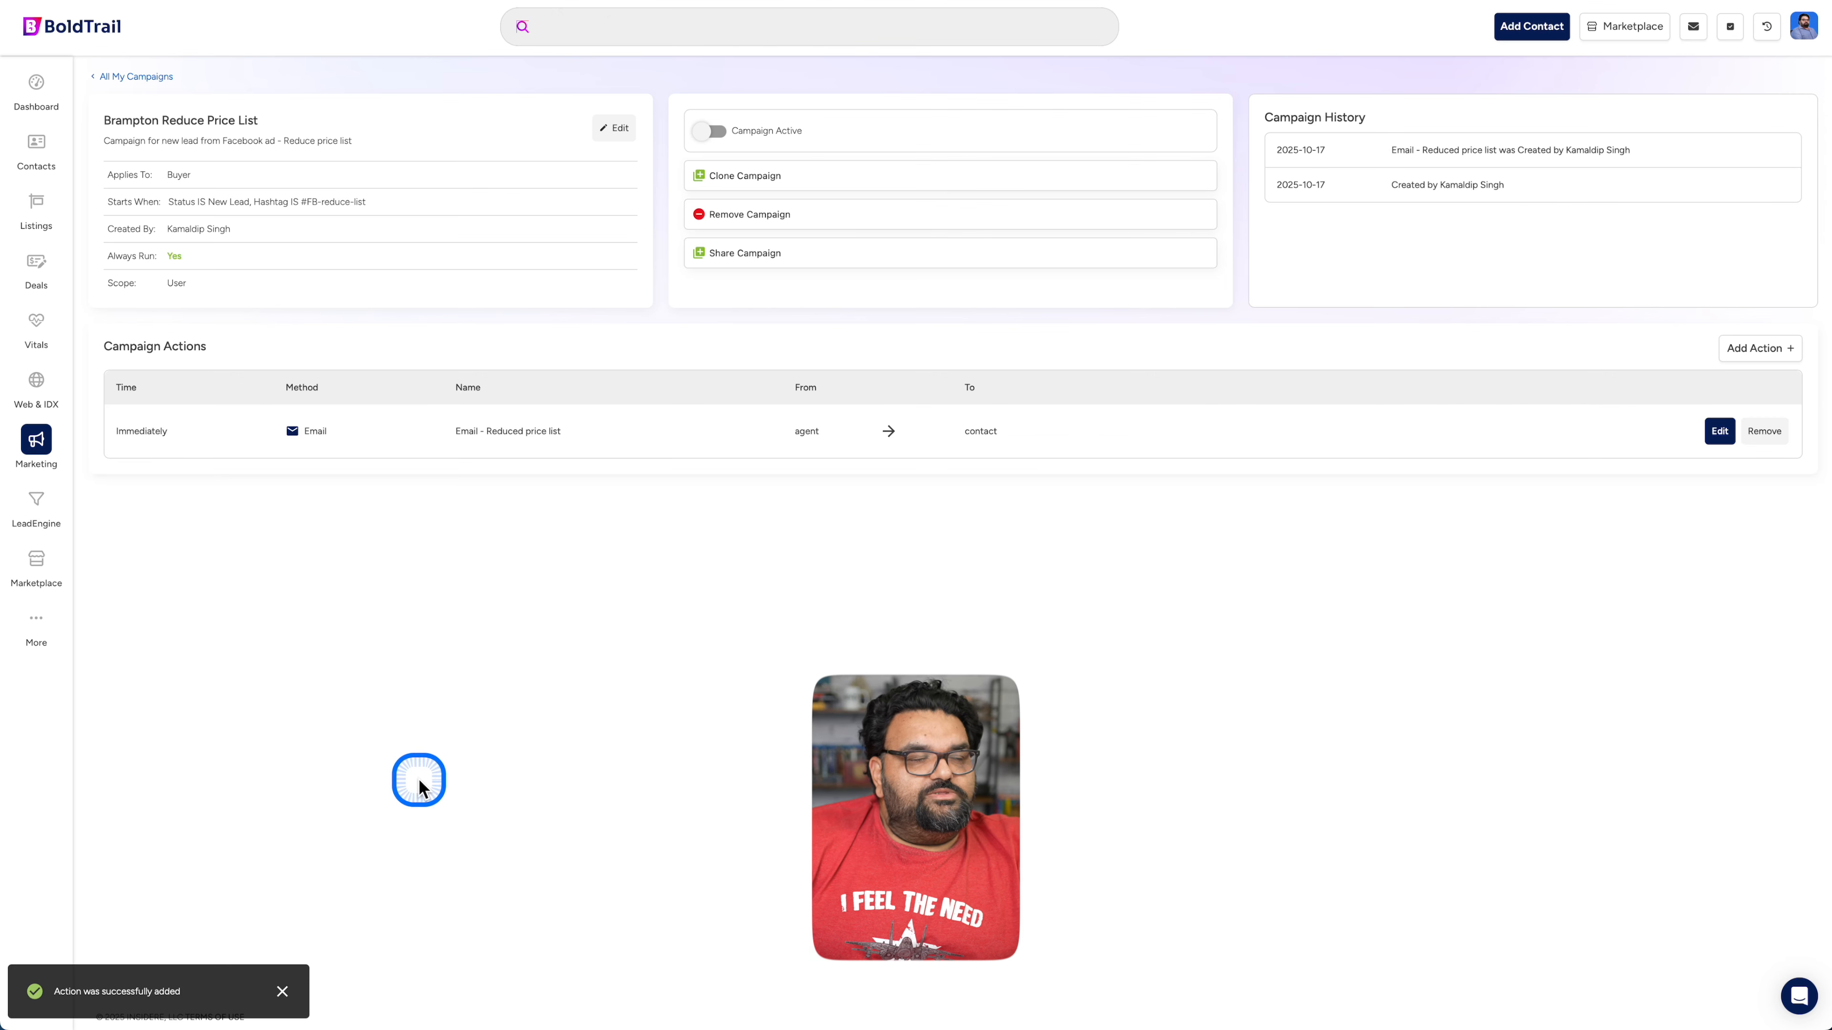
Add a Text/SMS action named "Text - reduced-price homes in Brampton" with template "reduced-price homes in Brampton" and a follow-up message, from Agent to Contact
left_click(1767, 353)
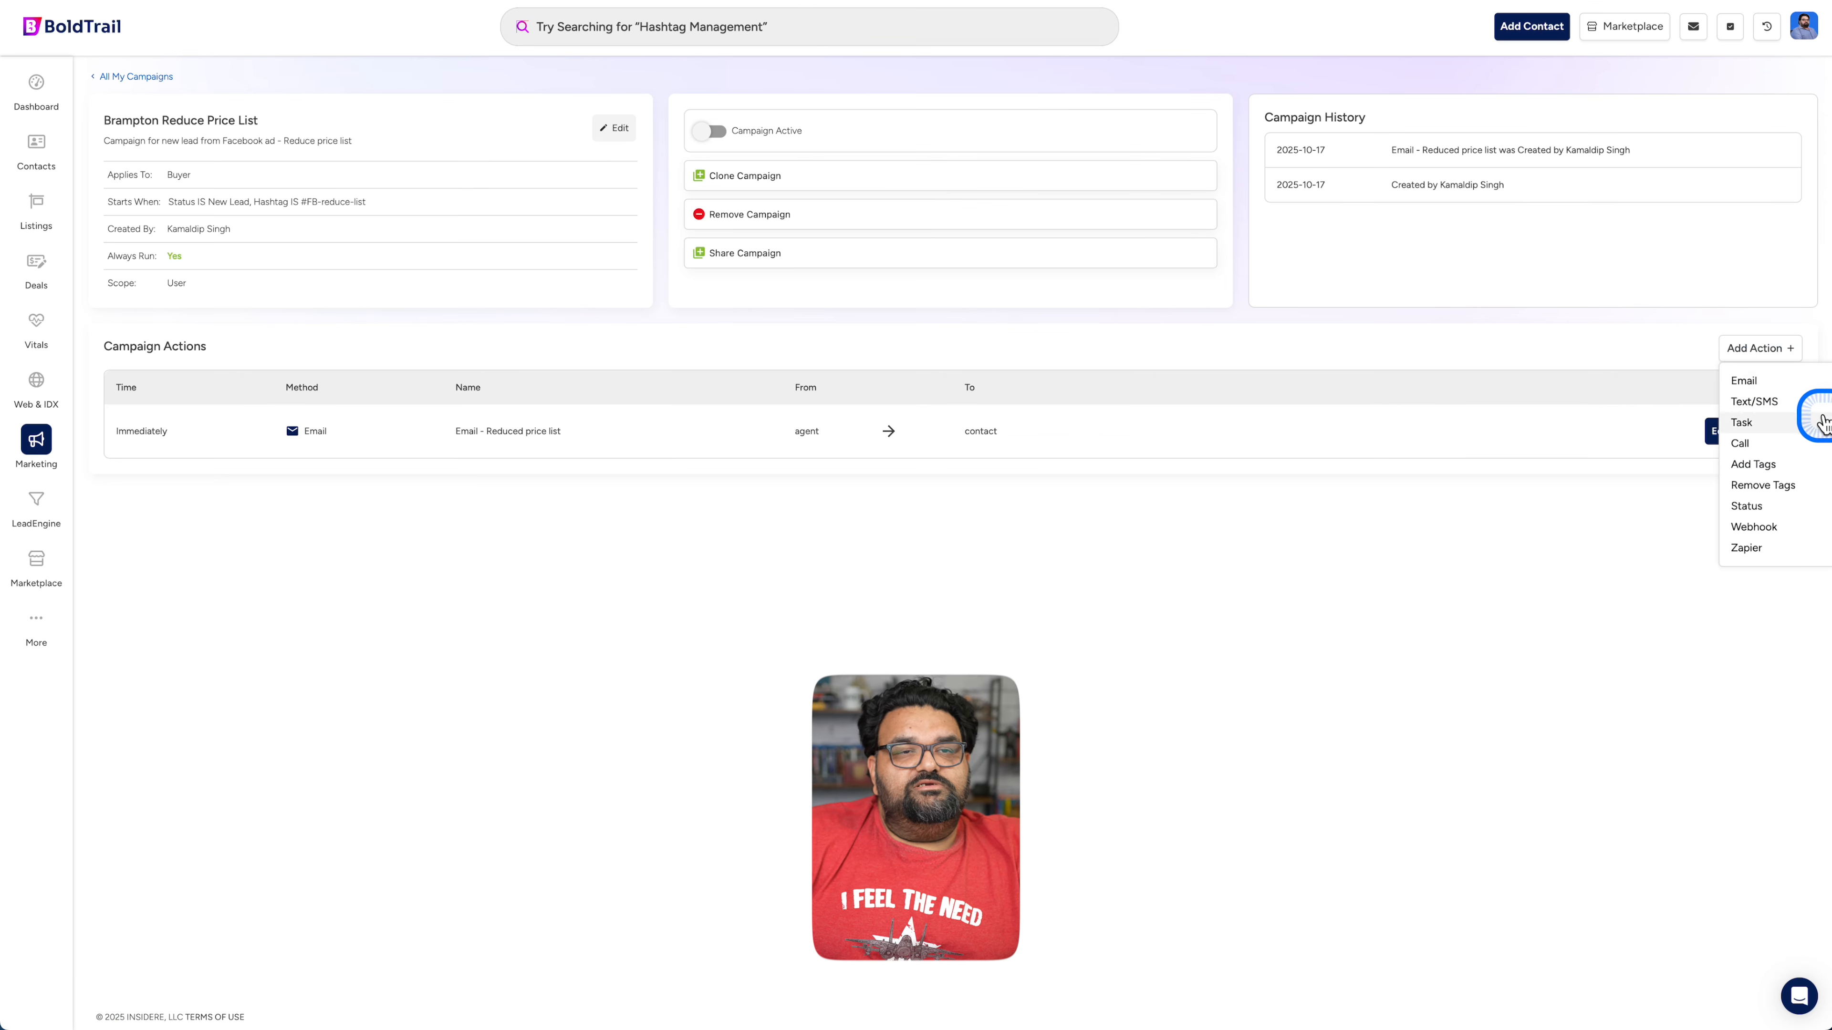
left_click(1770, 410)
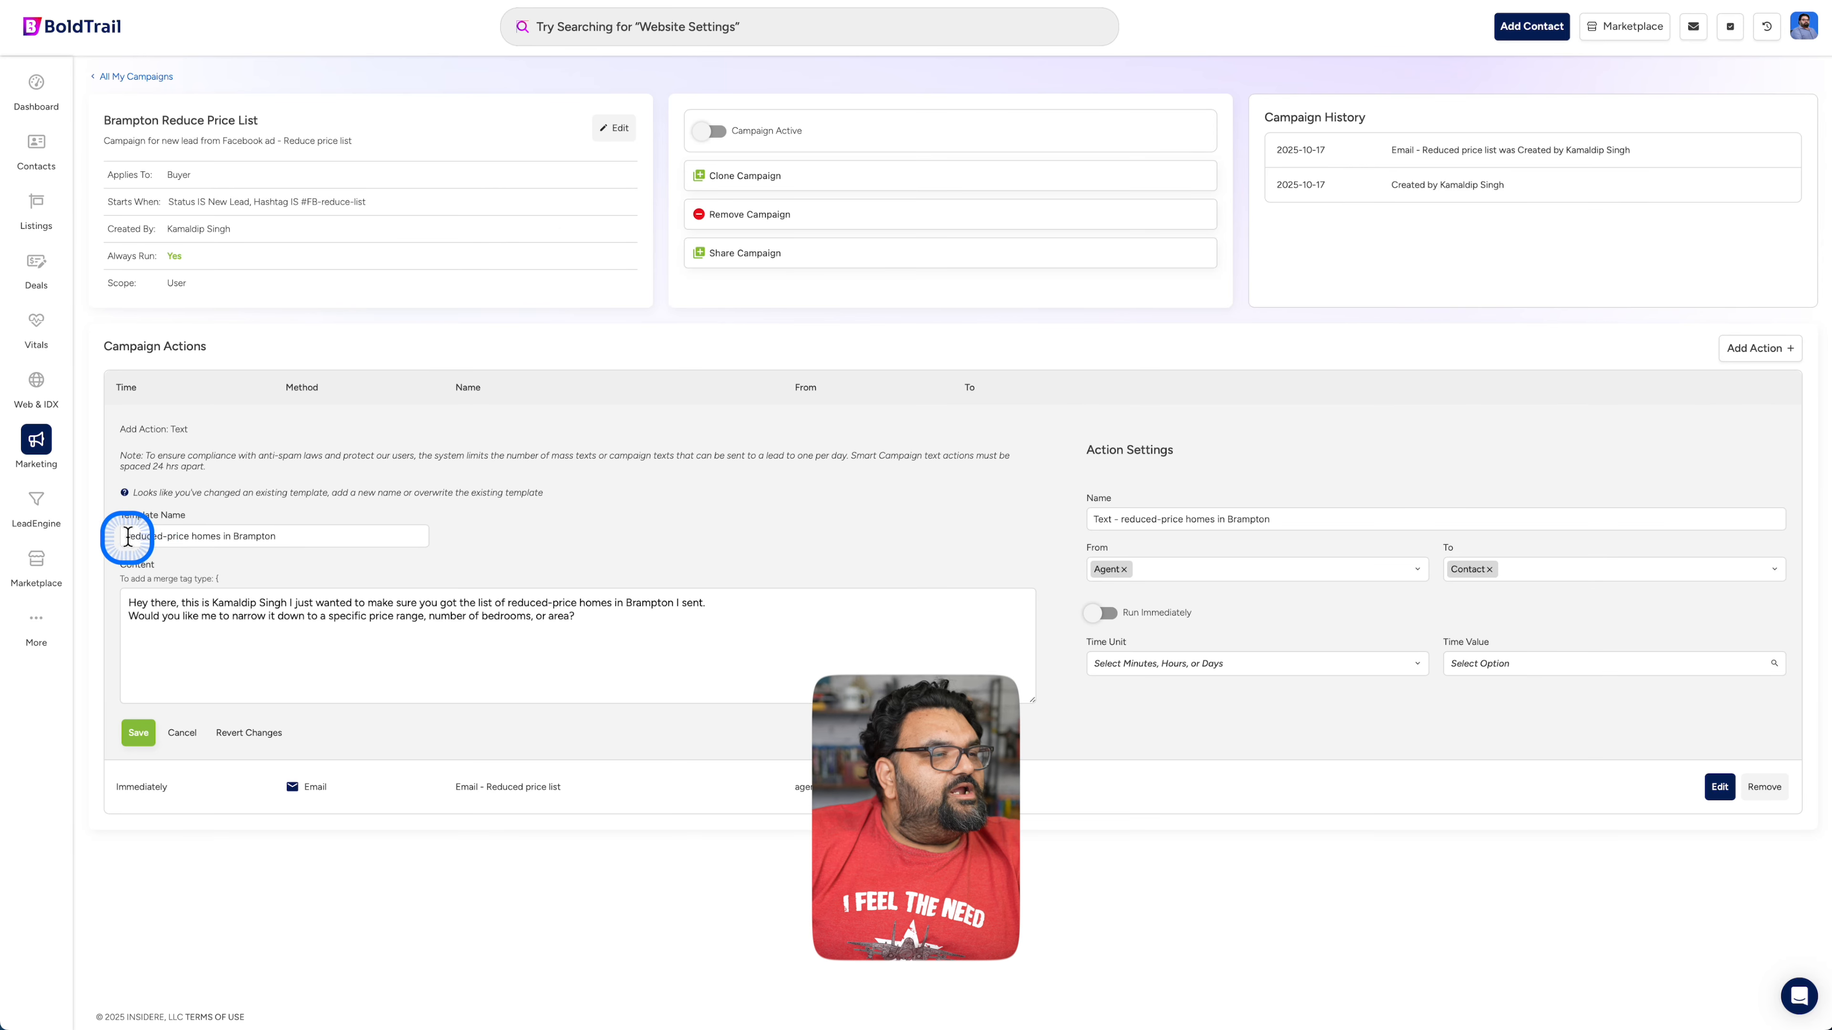
left_click(182, 544)
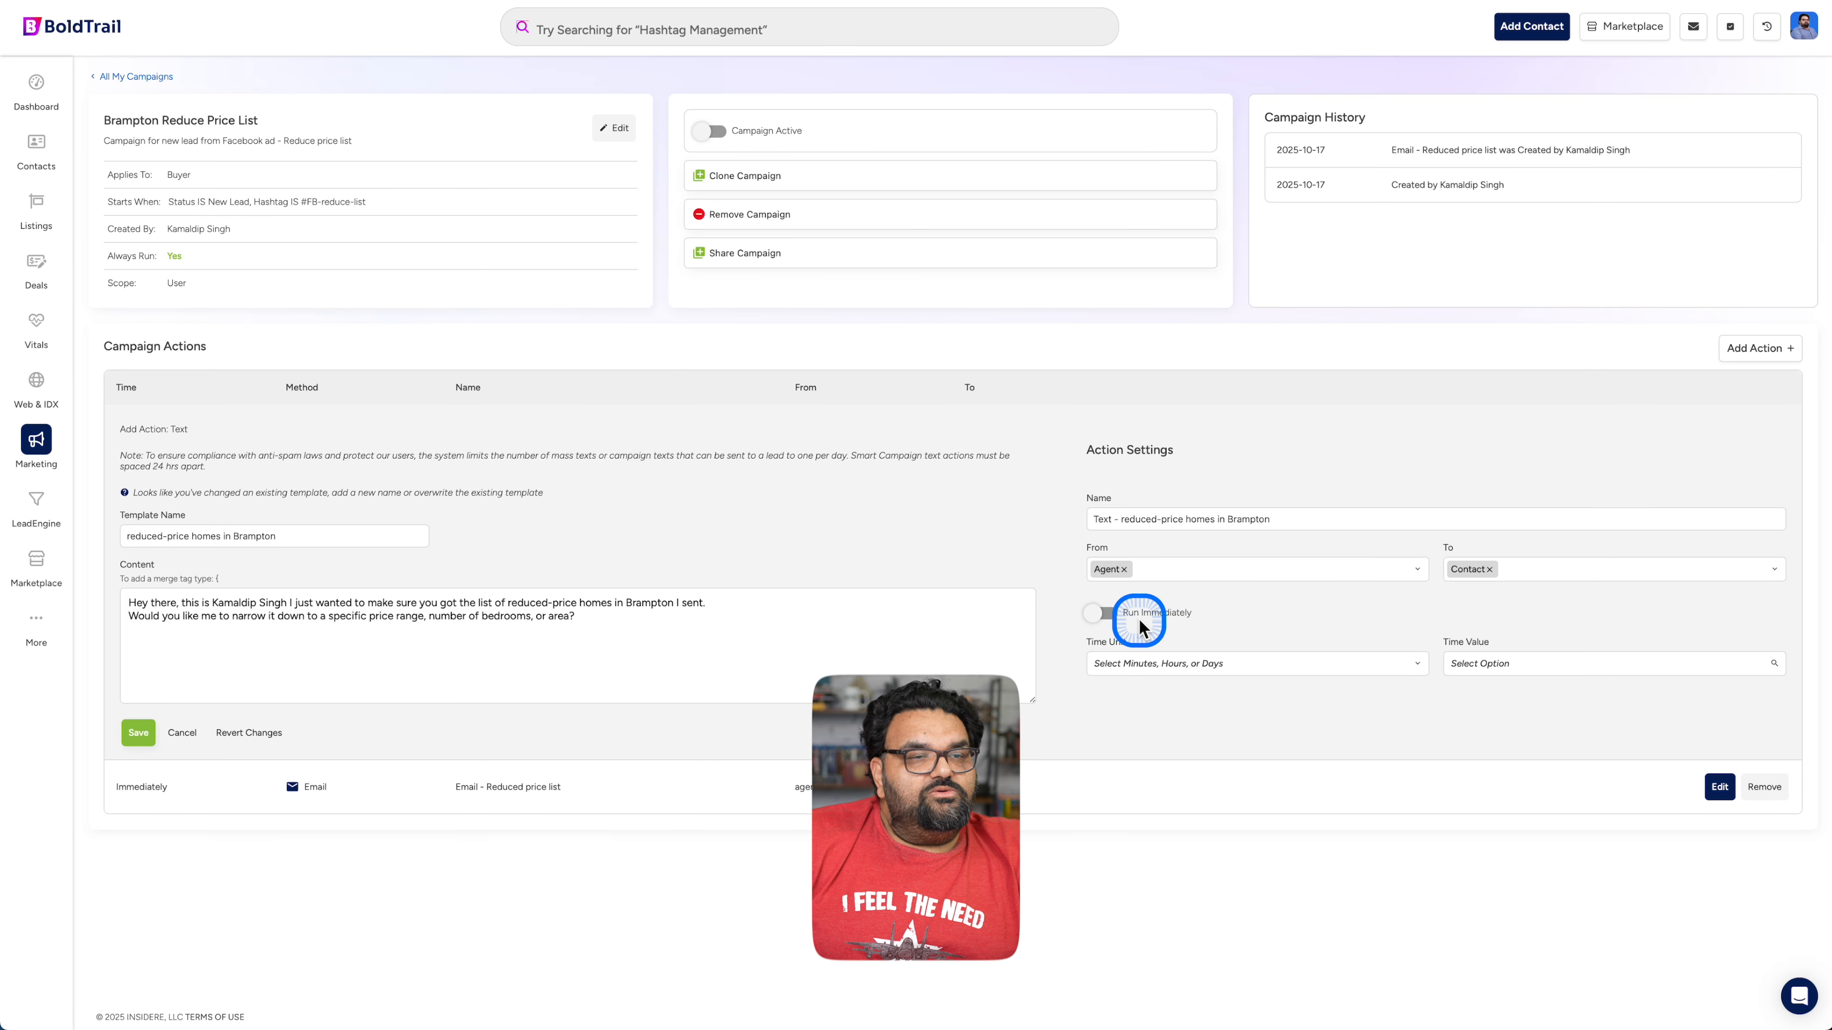
Set the text action's delay to 5 minutes and save the action
left_click(1206, 663)
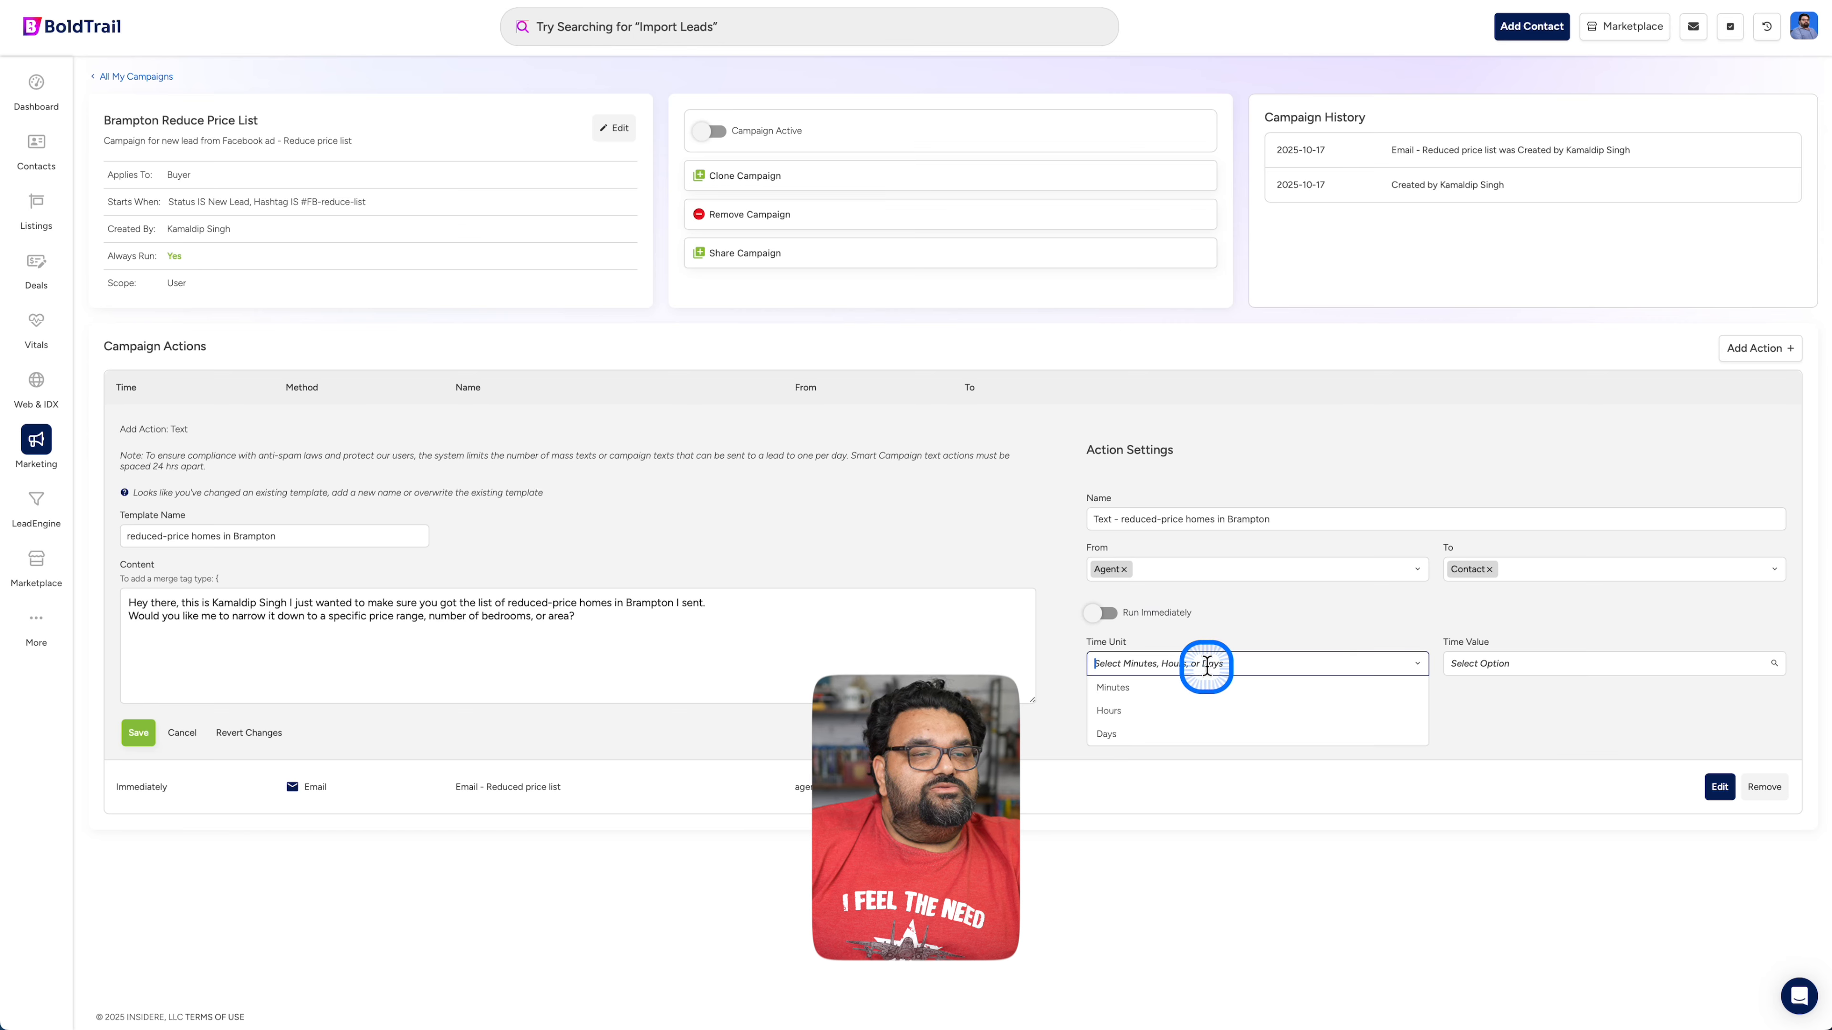
left_click(1162, 689)
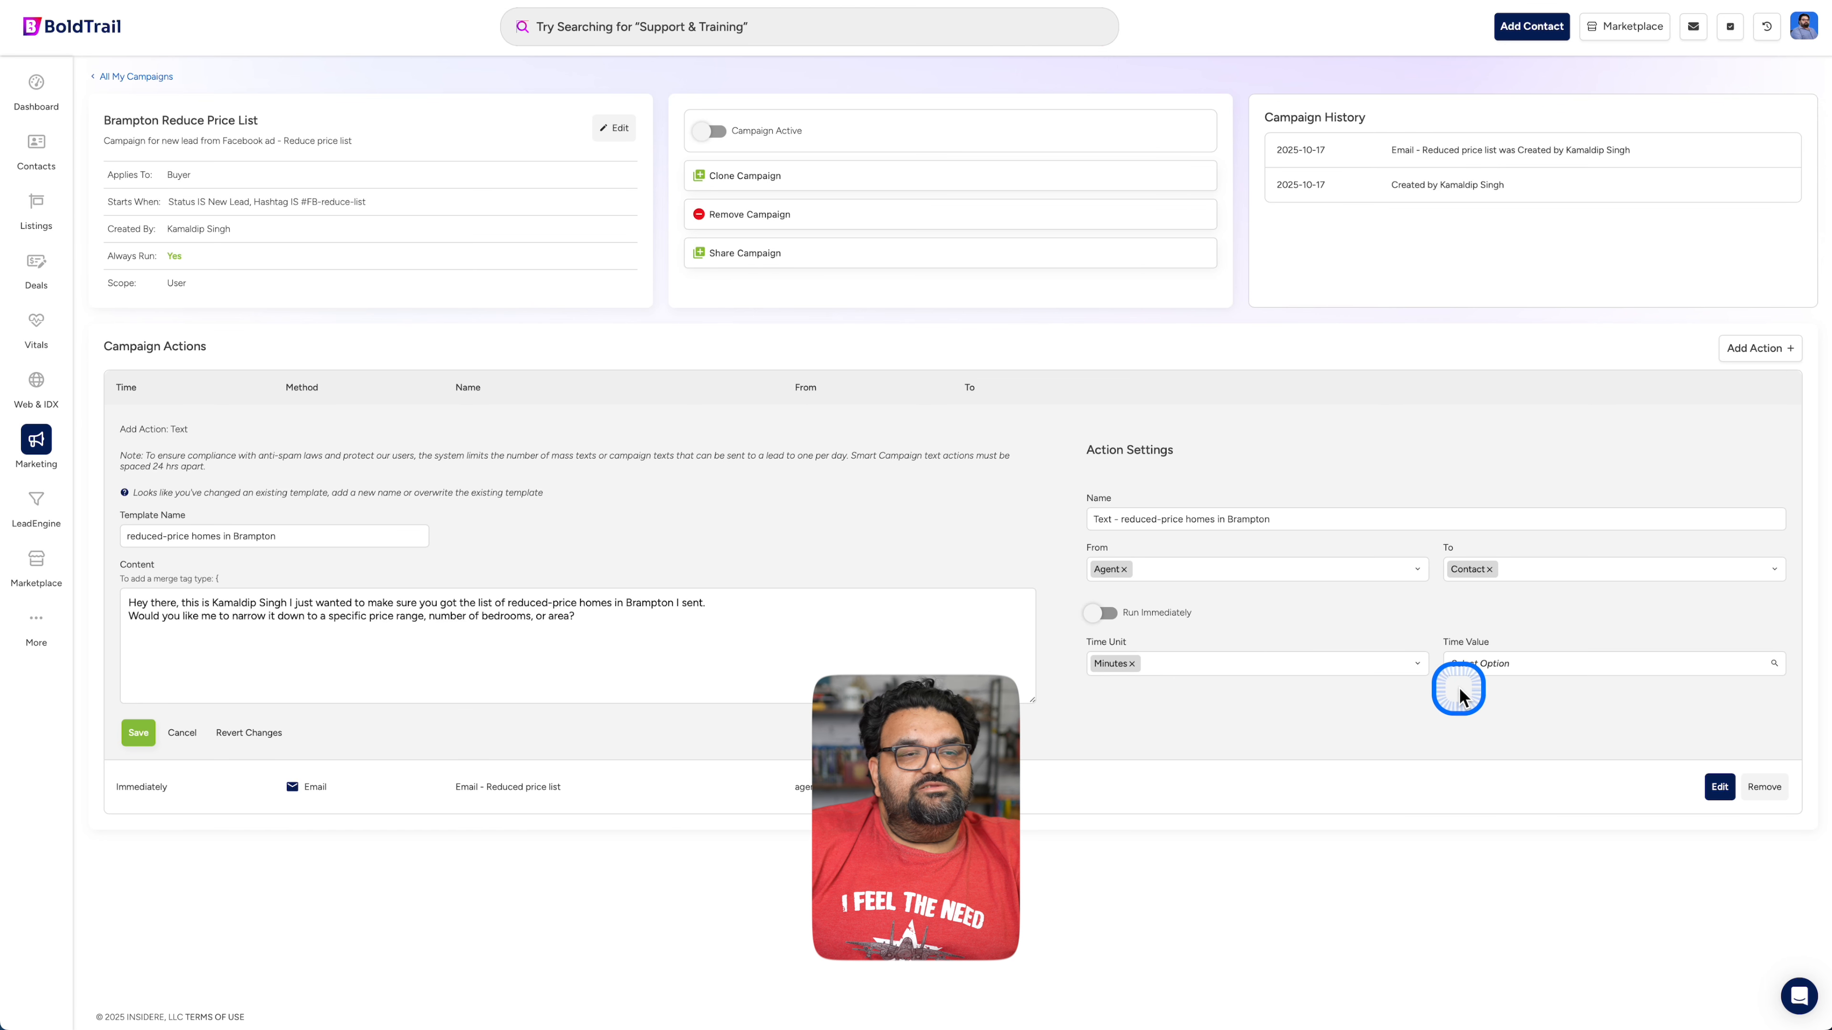
left_click(1496, 667)
scroll(1539, 737, "down", 8)
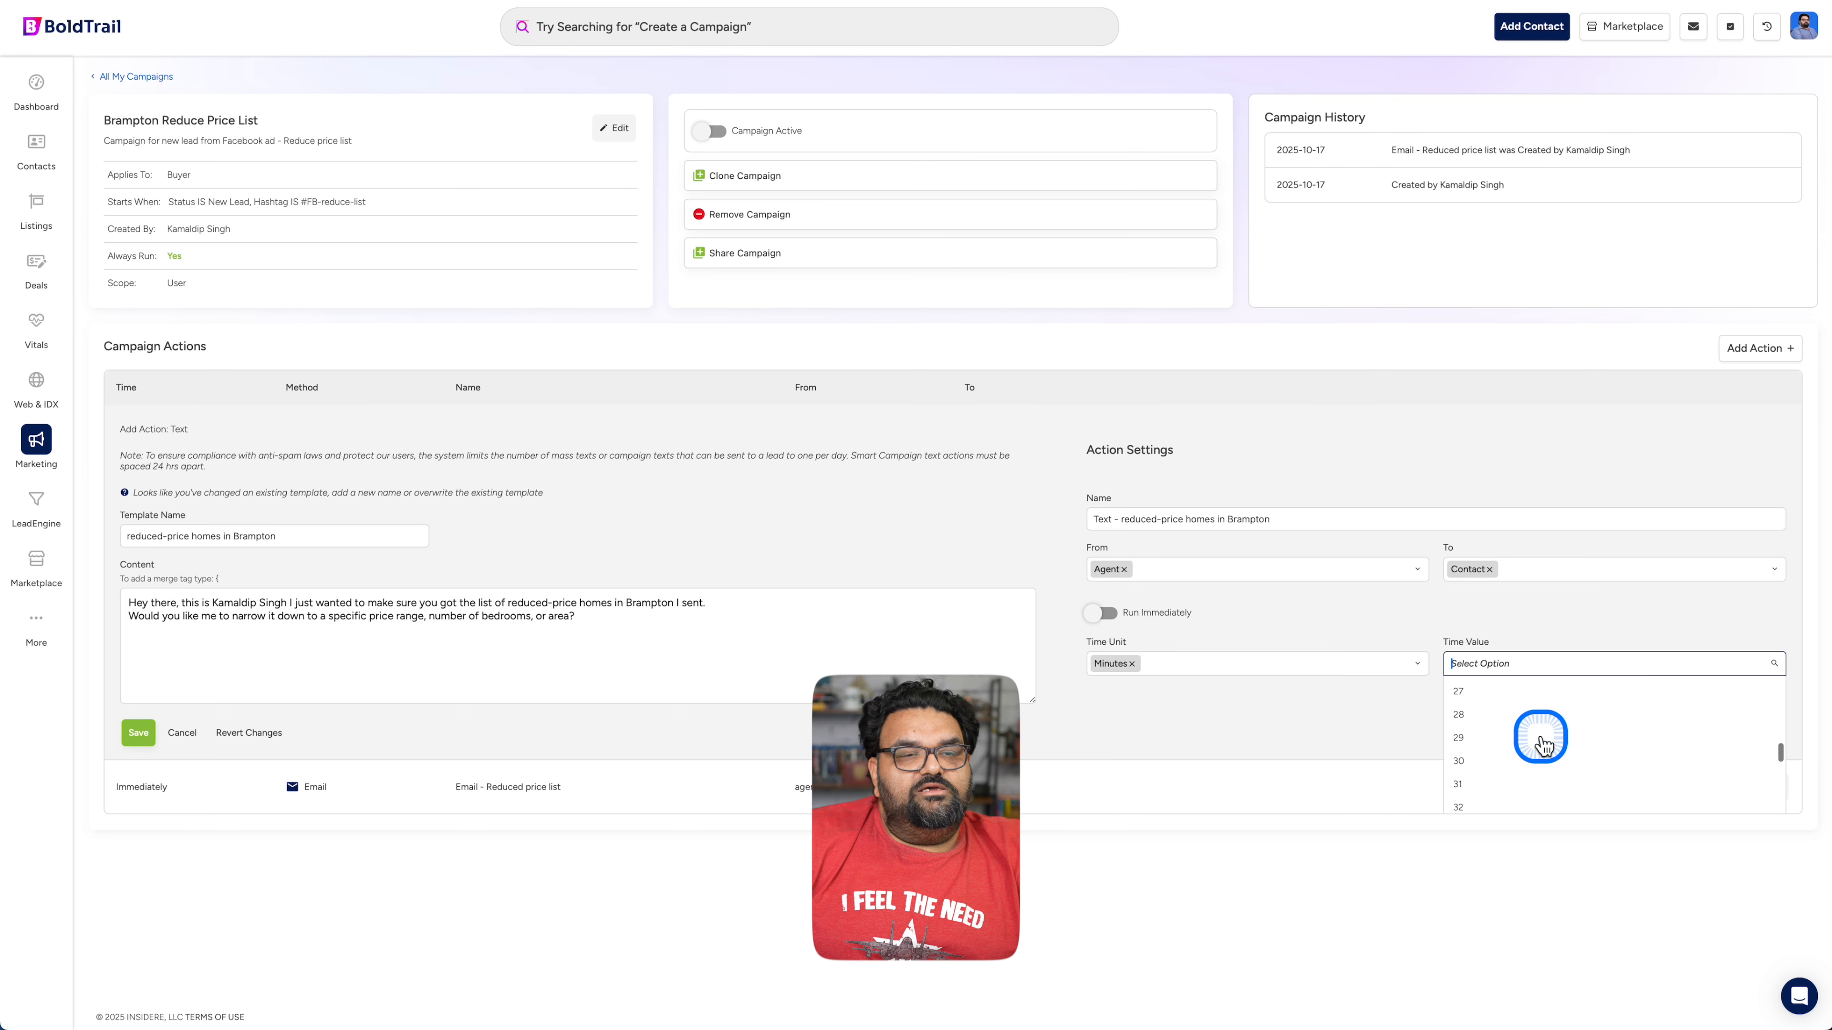
scroll(1542, 743, "up", 2)
scroll(1540, 738, "up", 3)
left_click(1487, 775)
left_click(1537, 661)
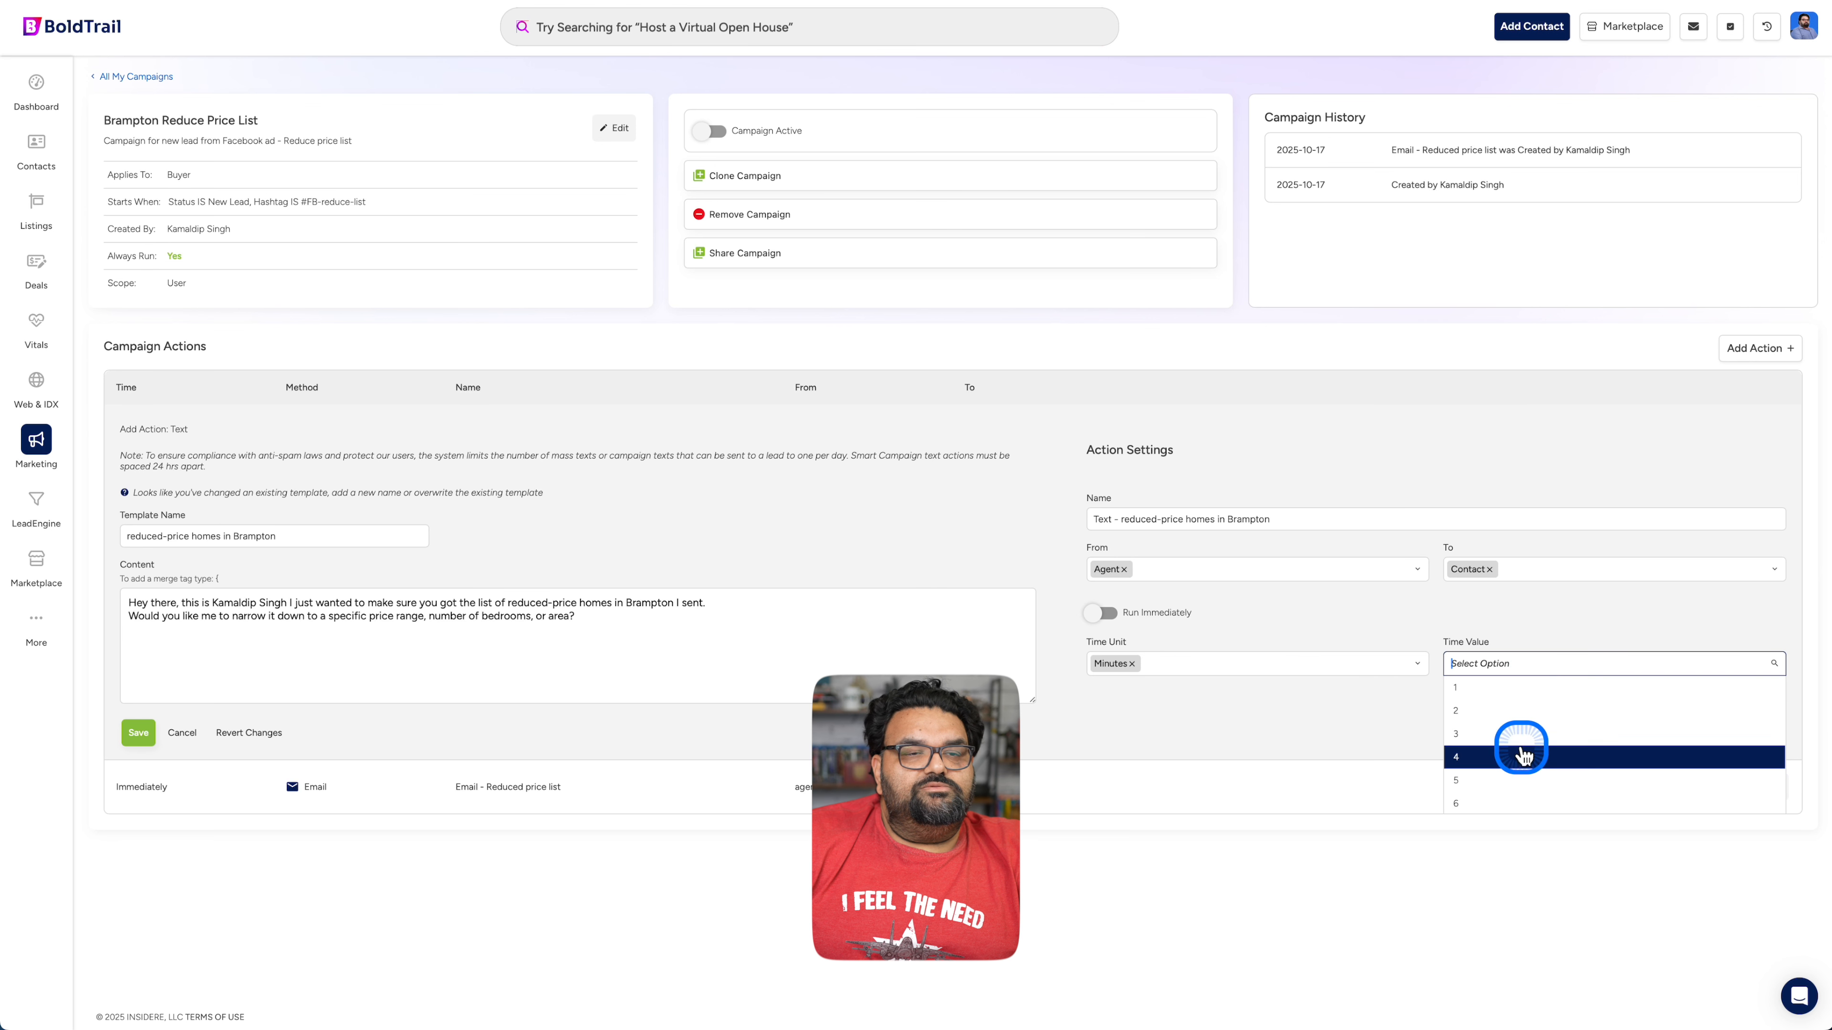
left_click(1511, 781)
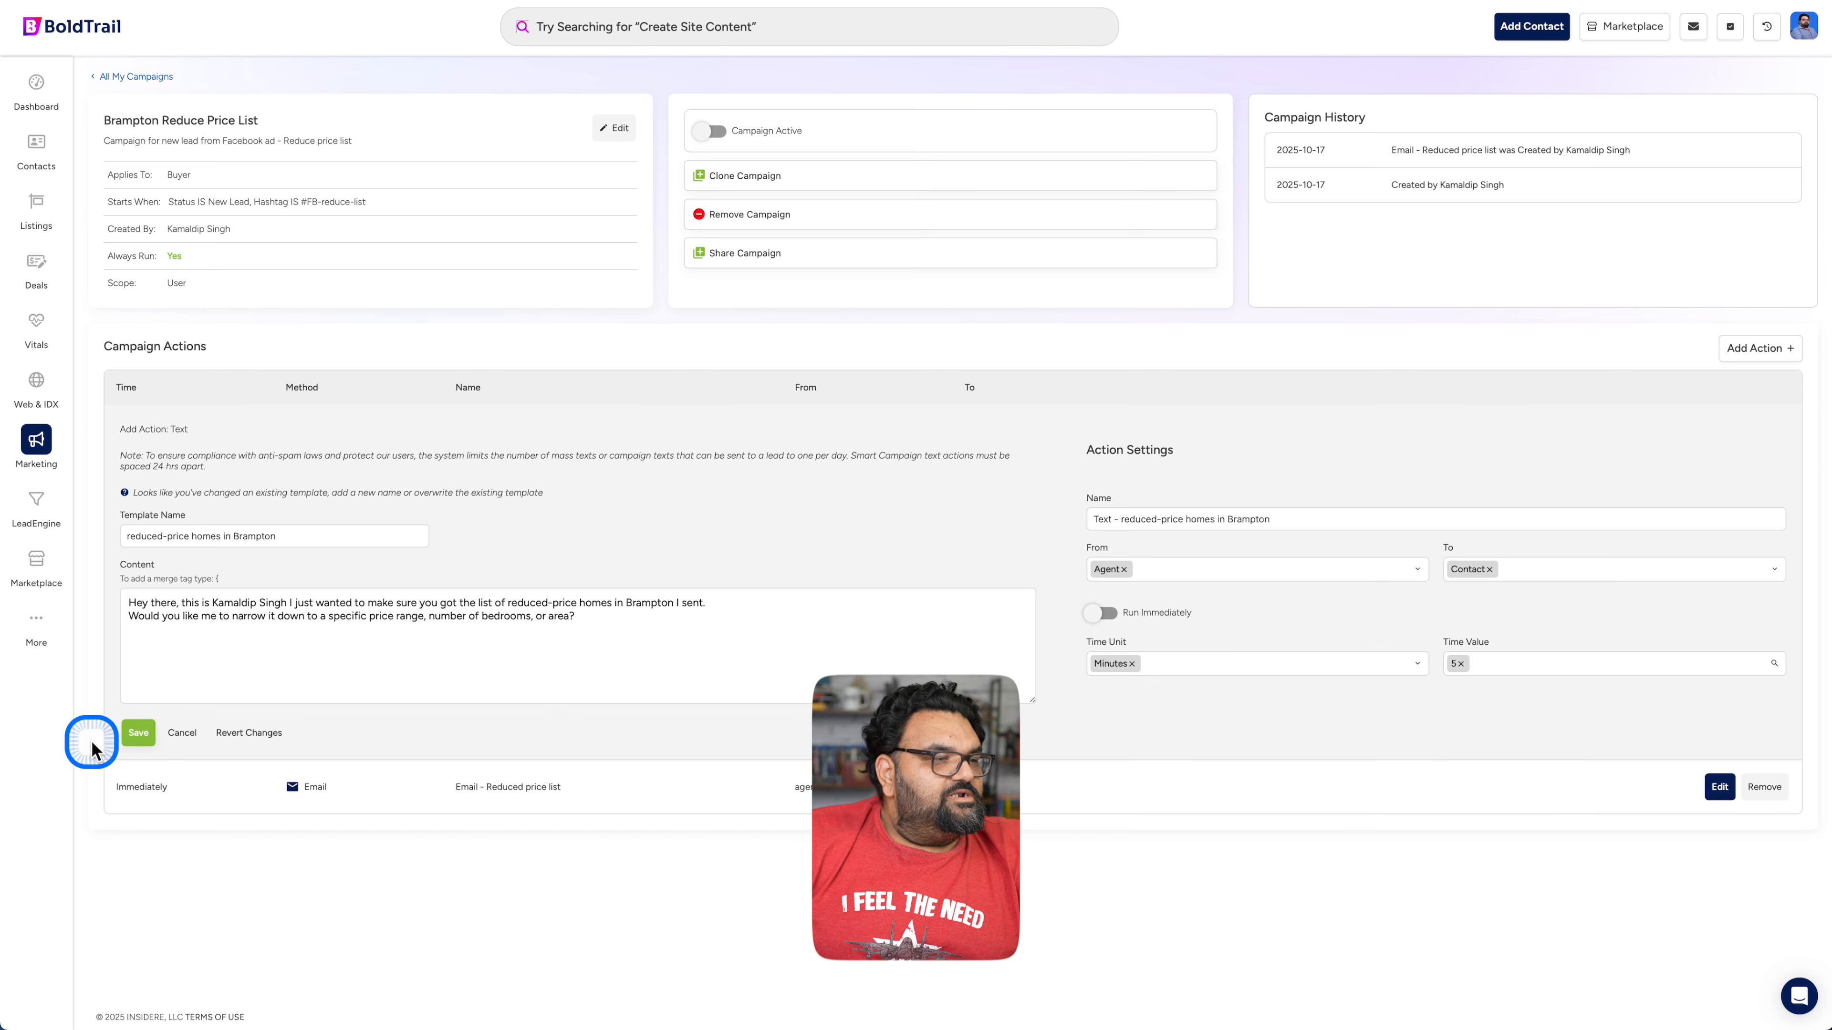
left_click(135, 733)
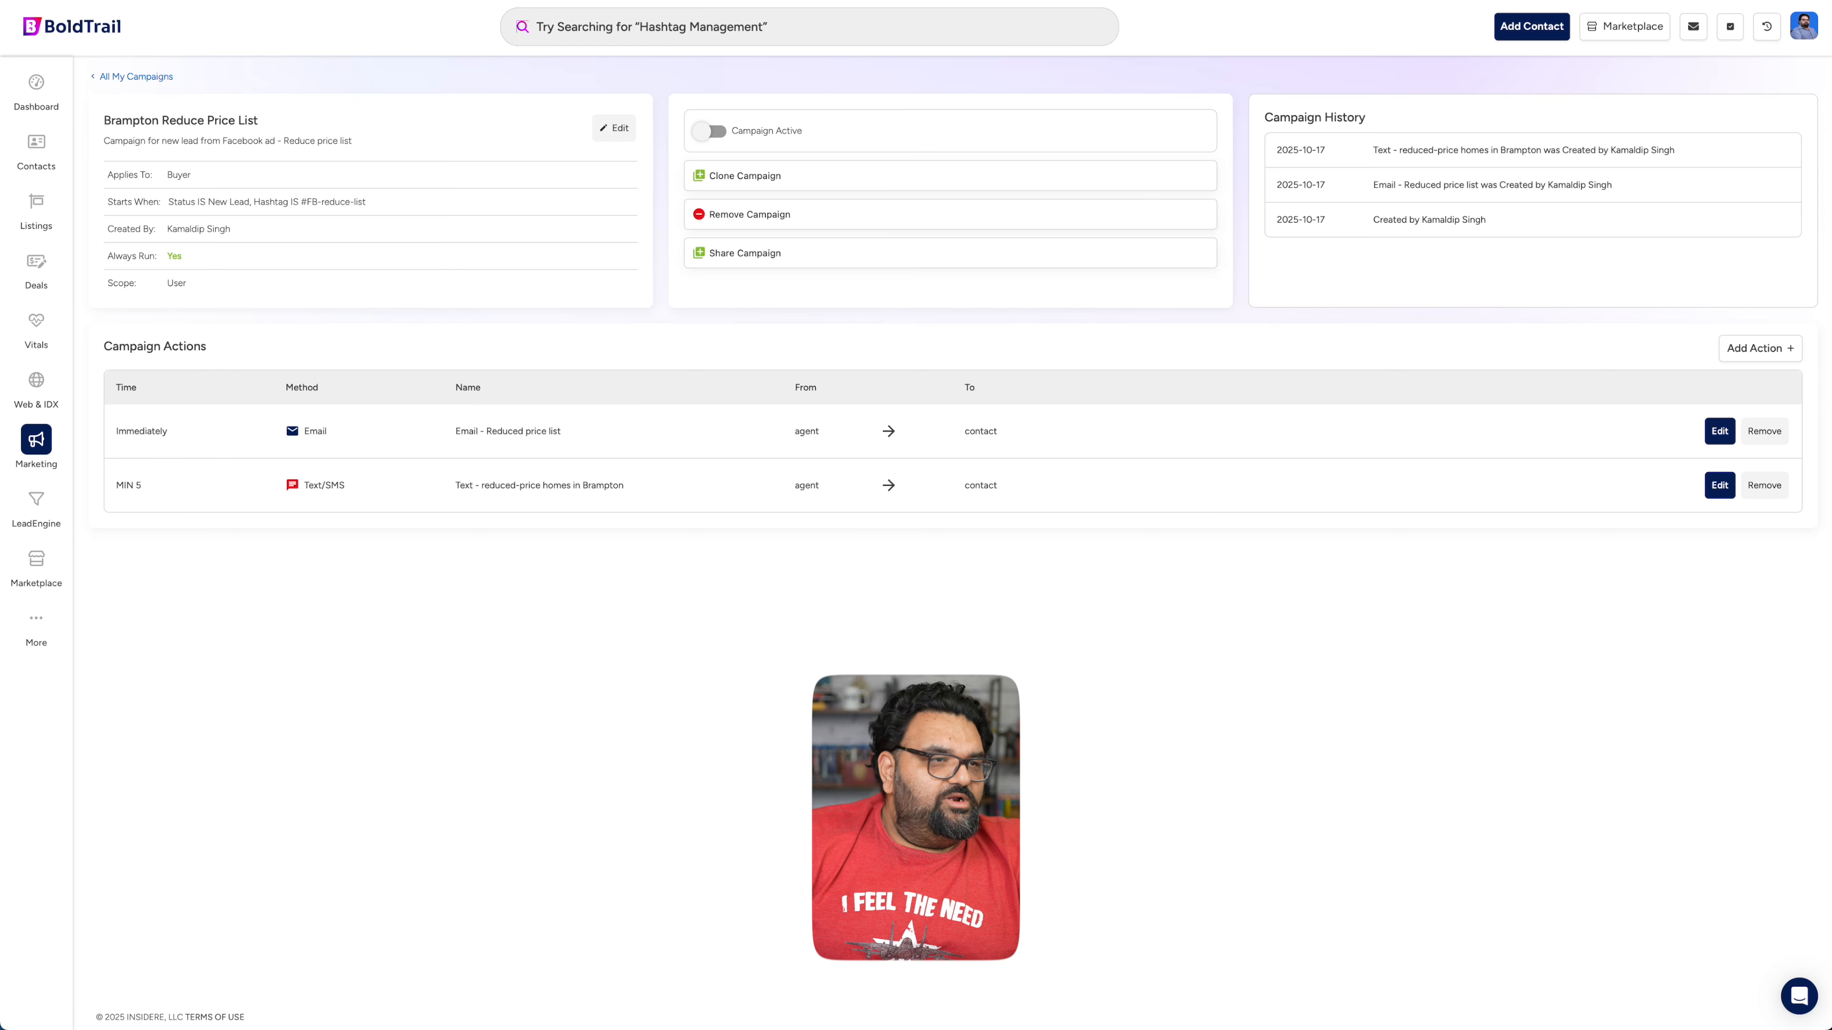
Activate the Brampton Reduce Price List campaign and confirm the activation
left_click(874, 452)
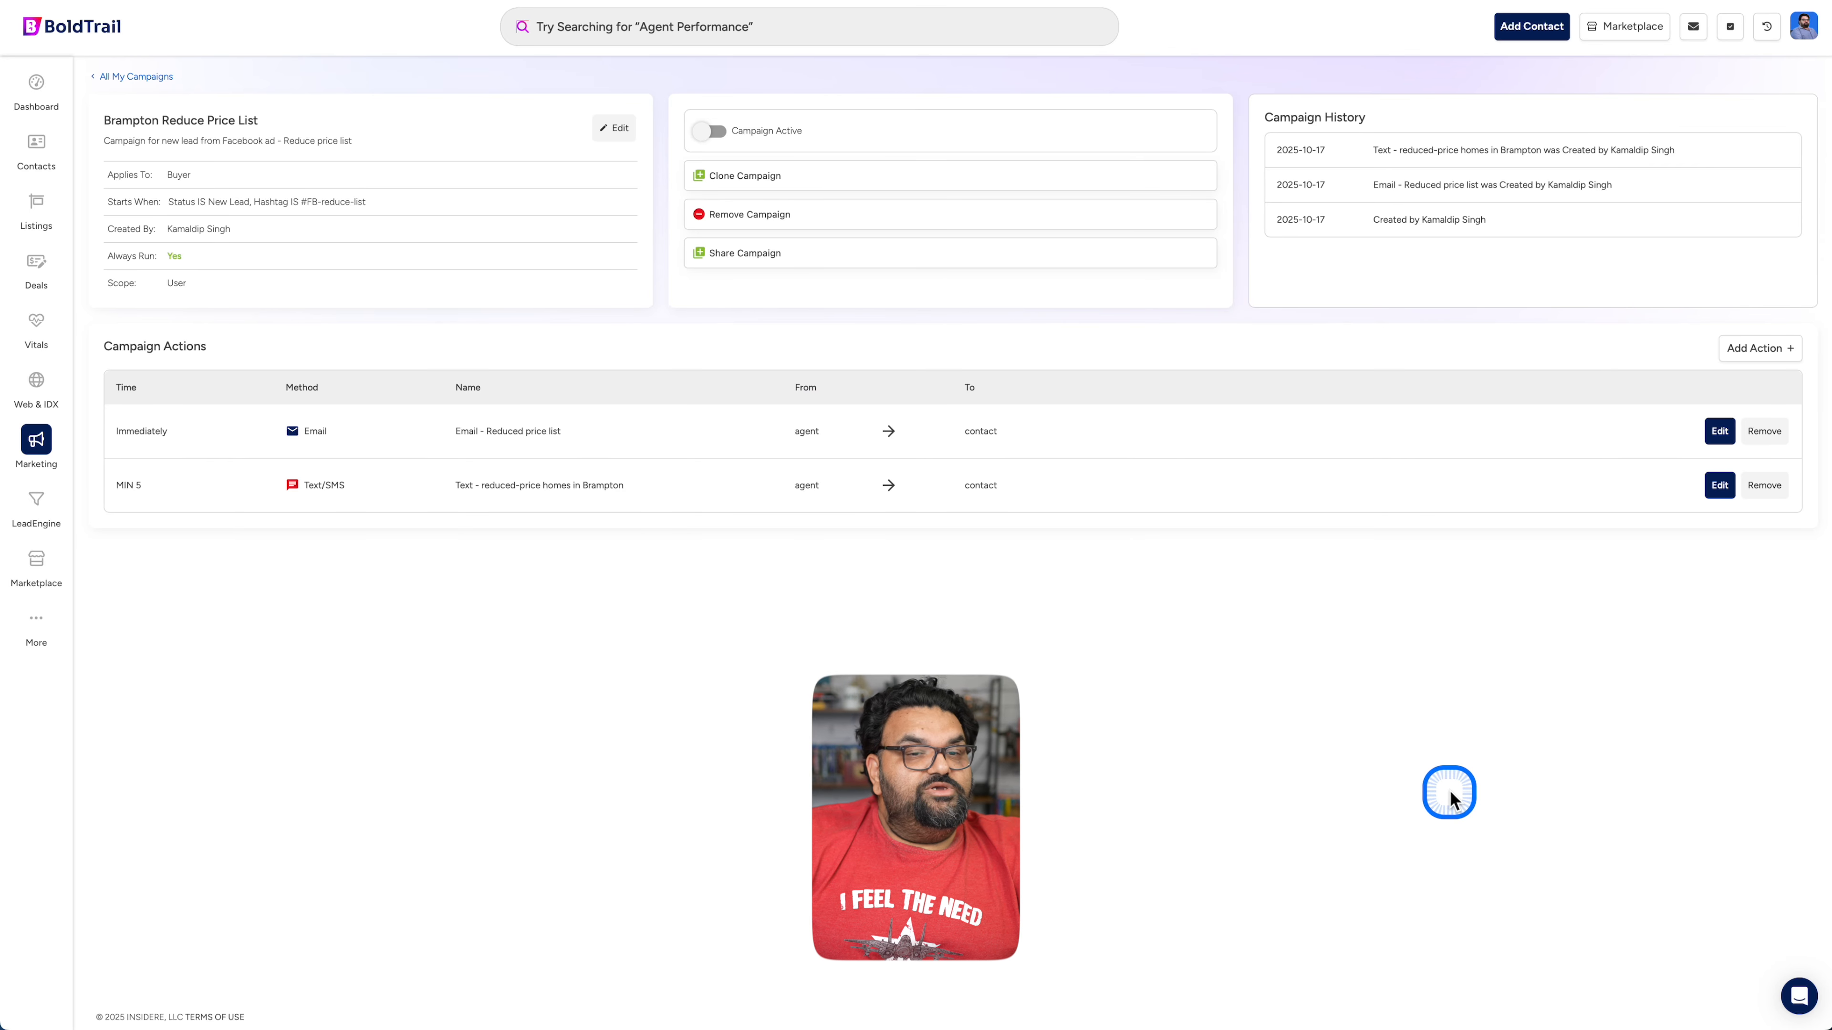
left_click(723, 129)
left_click(874, 408)
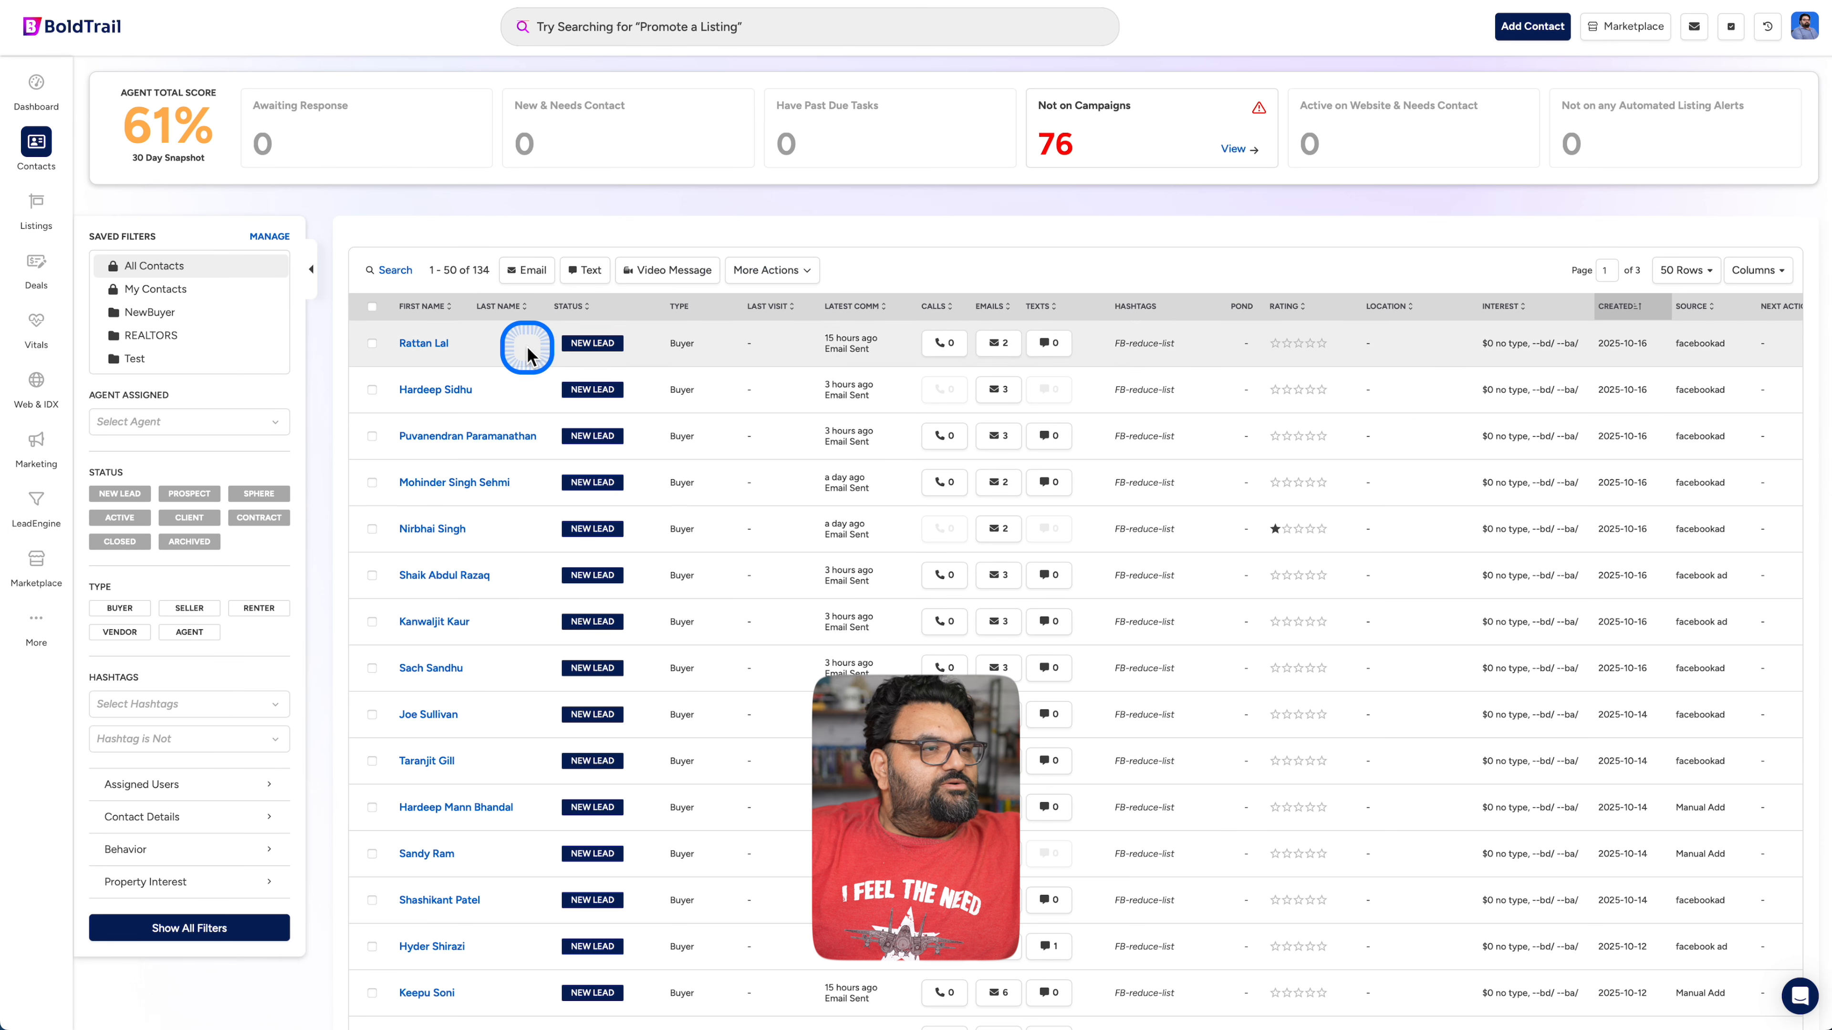
Open the first new lead in the contacts list and remove its FB-reduce-list hashtag
left_click(427, 353)
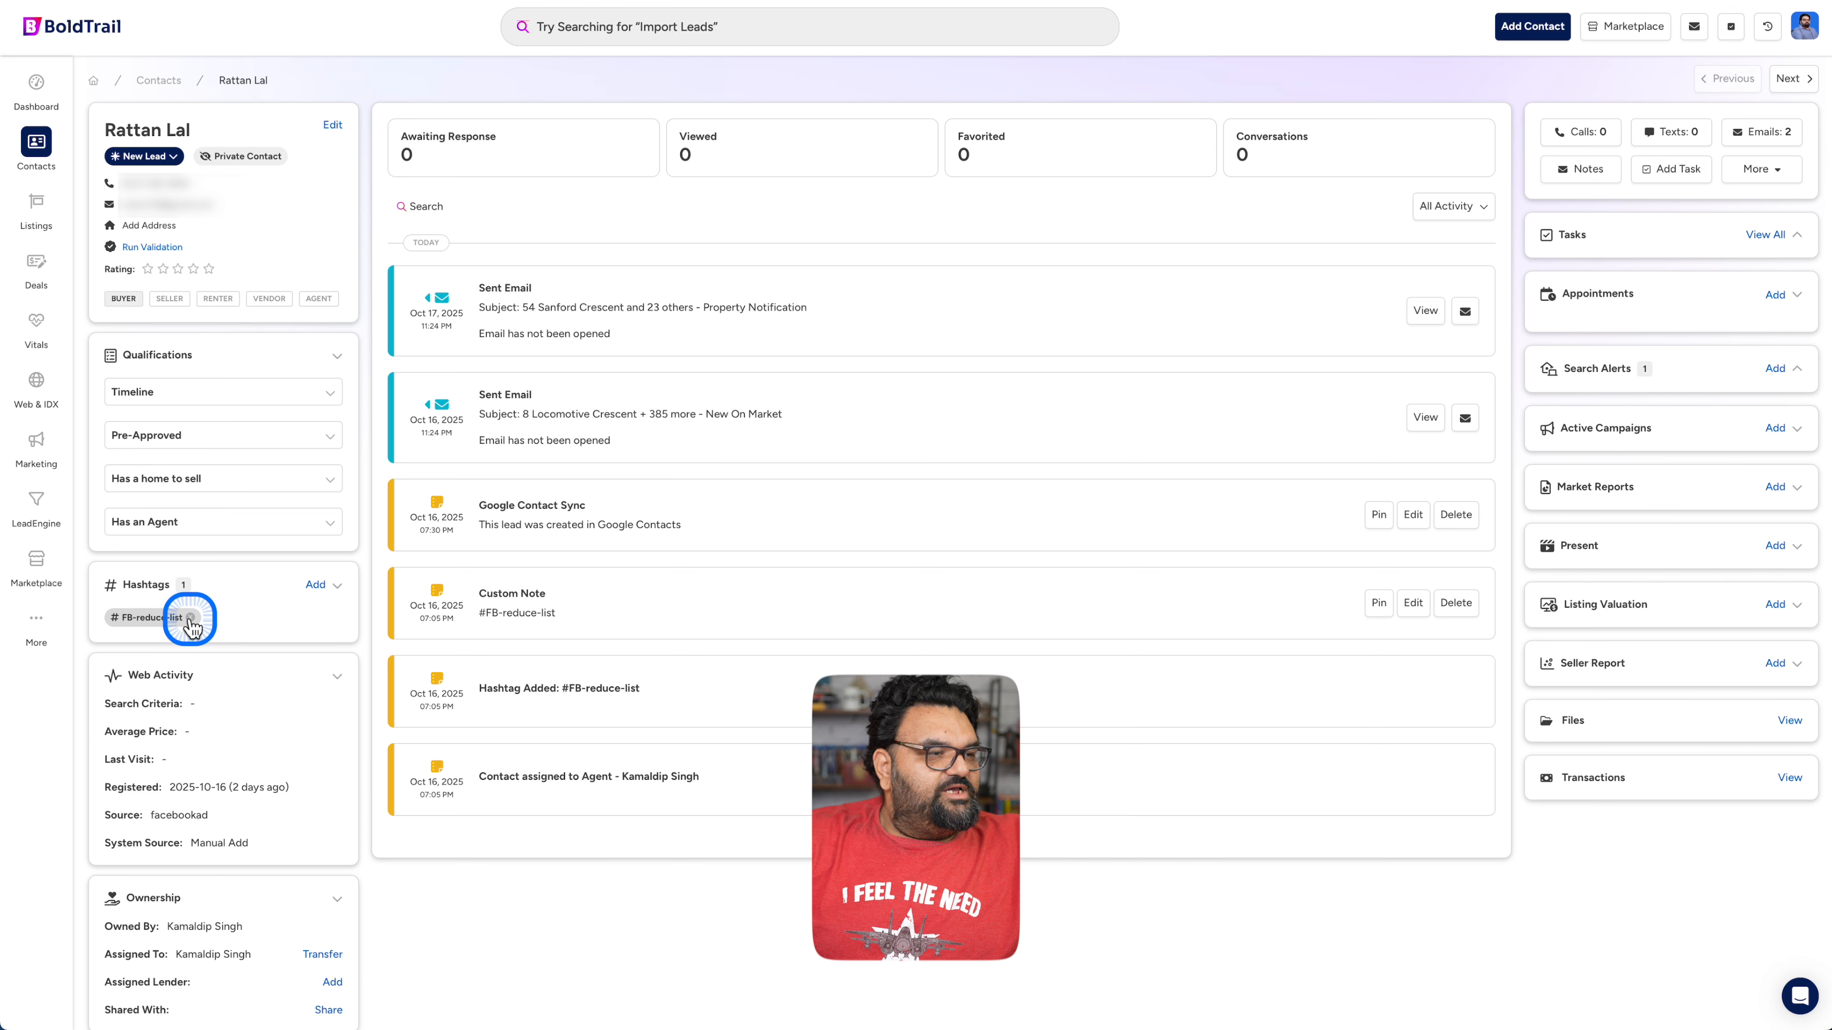
left_click(190, 618)
left_click(870, 393)
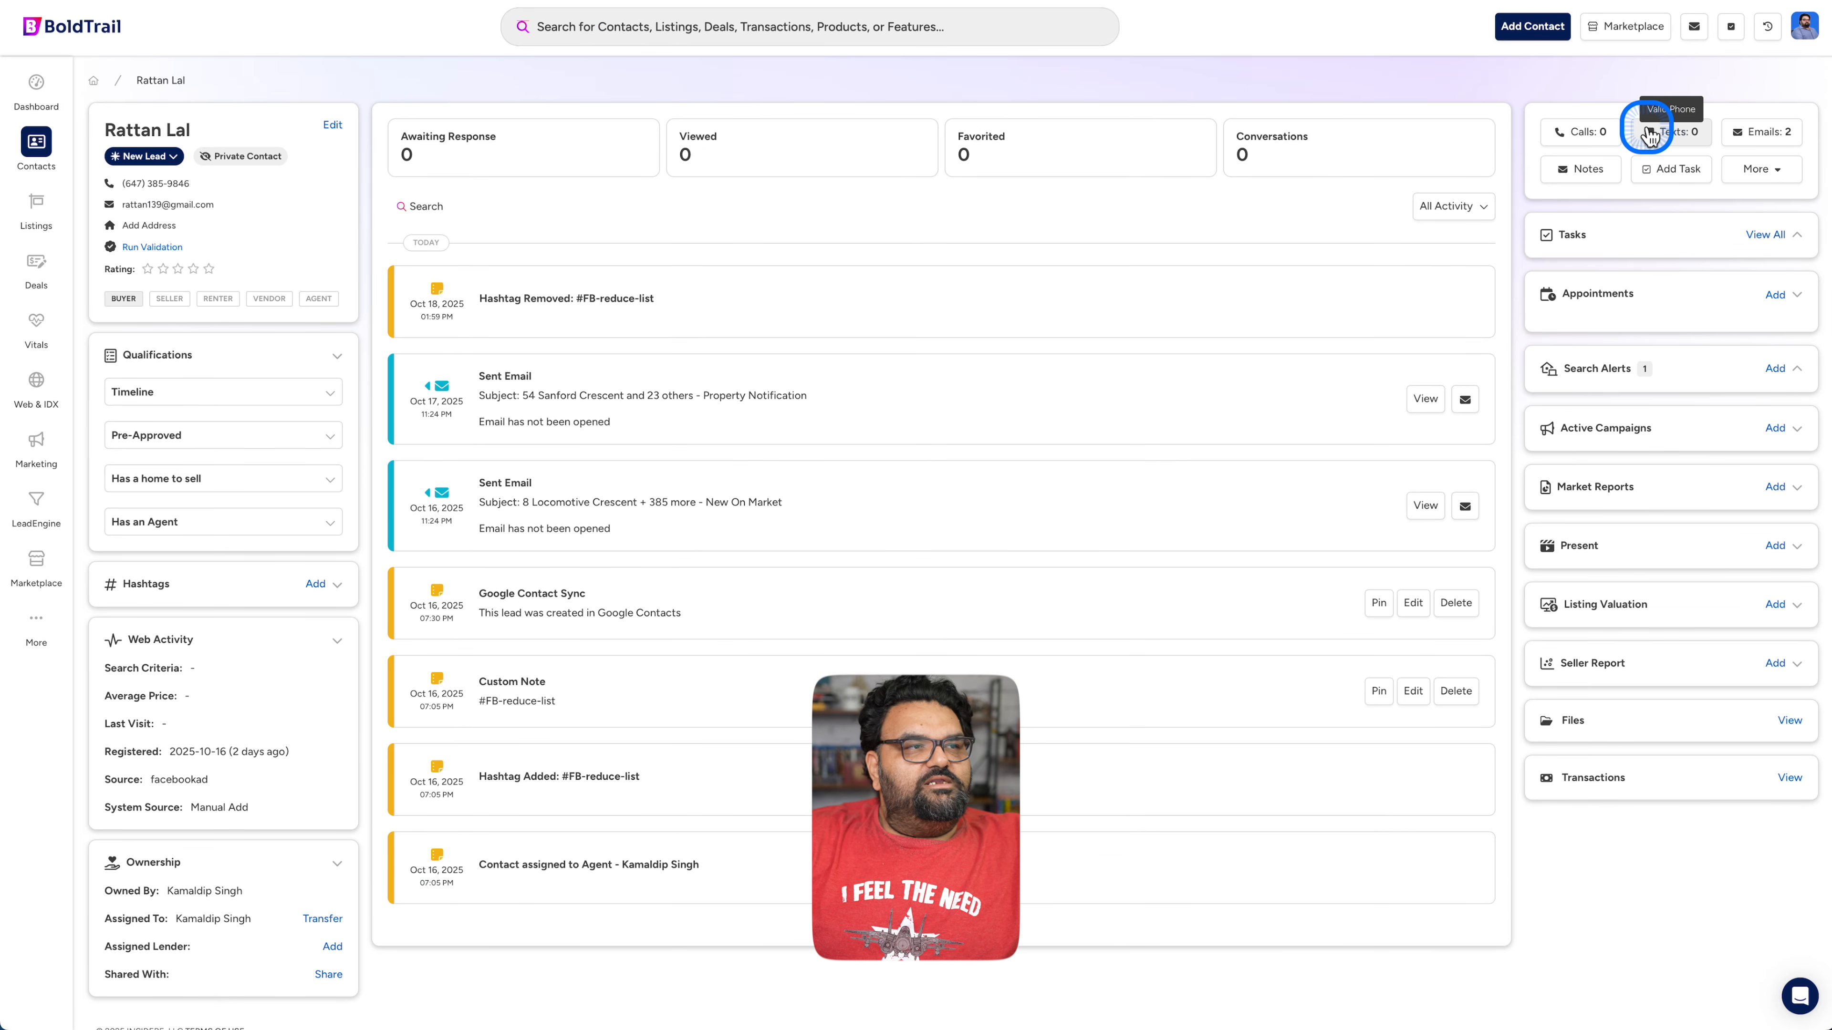
Create a test contact with a name and email, lead type Buyer, status New Lead and note "#FB-reduce-list", without contact permissions
left_click(1531, 29)
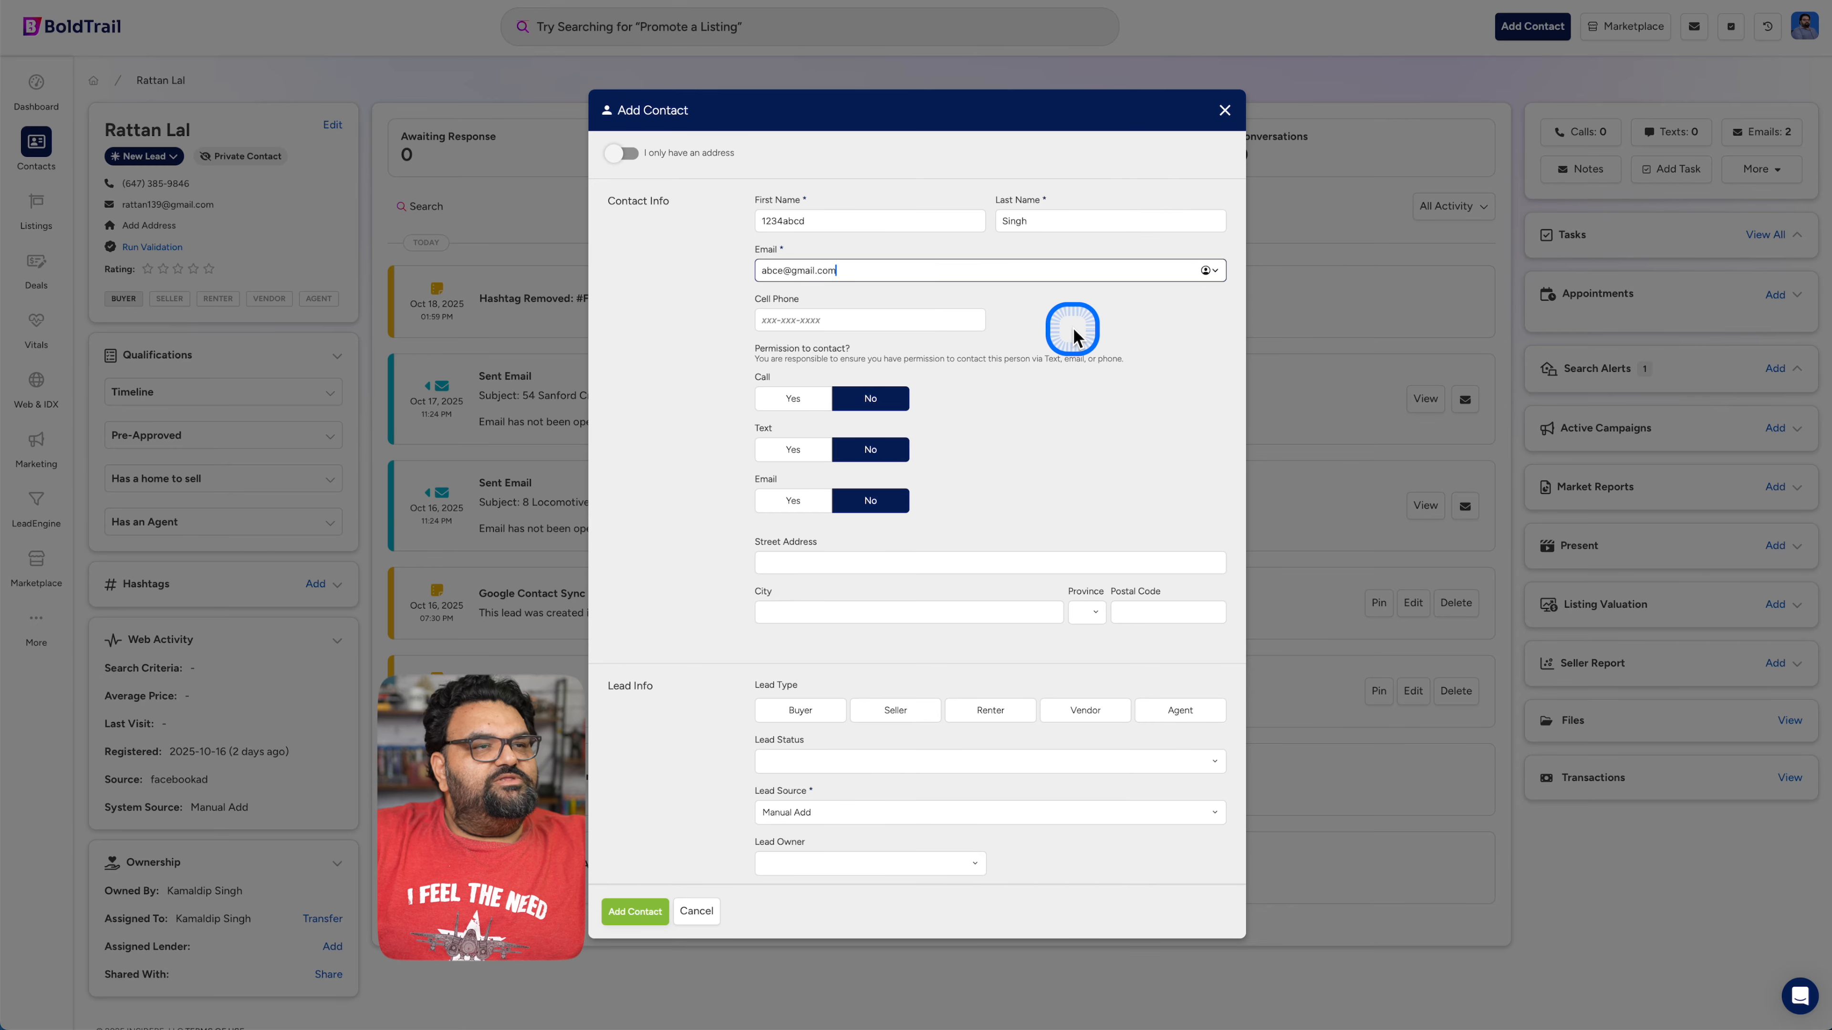
scroll(1089, 404, "down", 5)
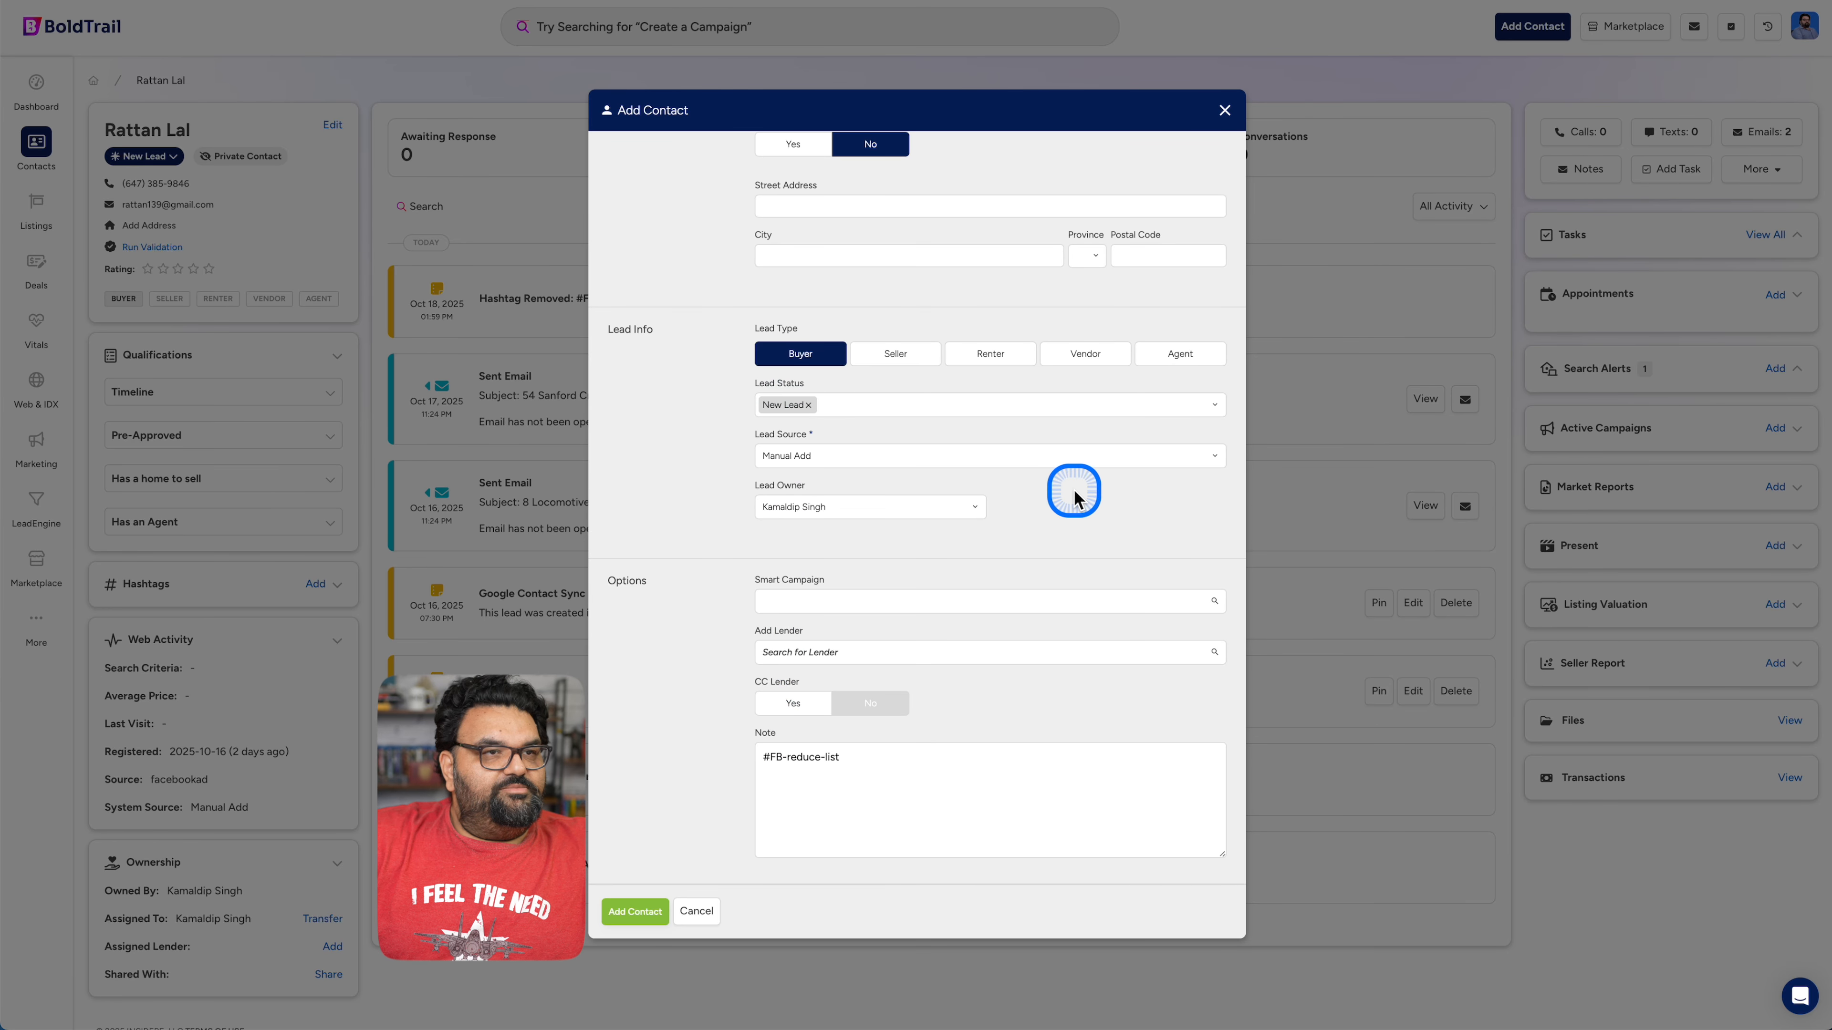
scroll(1074, 498, "up", 5)
scroll(1074, 498, "down", 6)
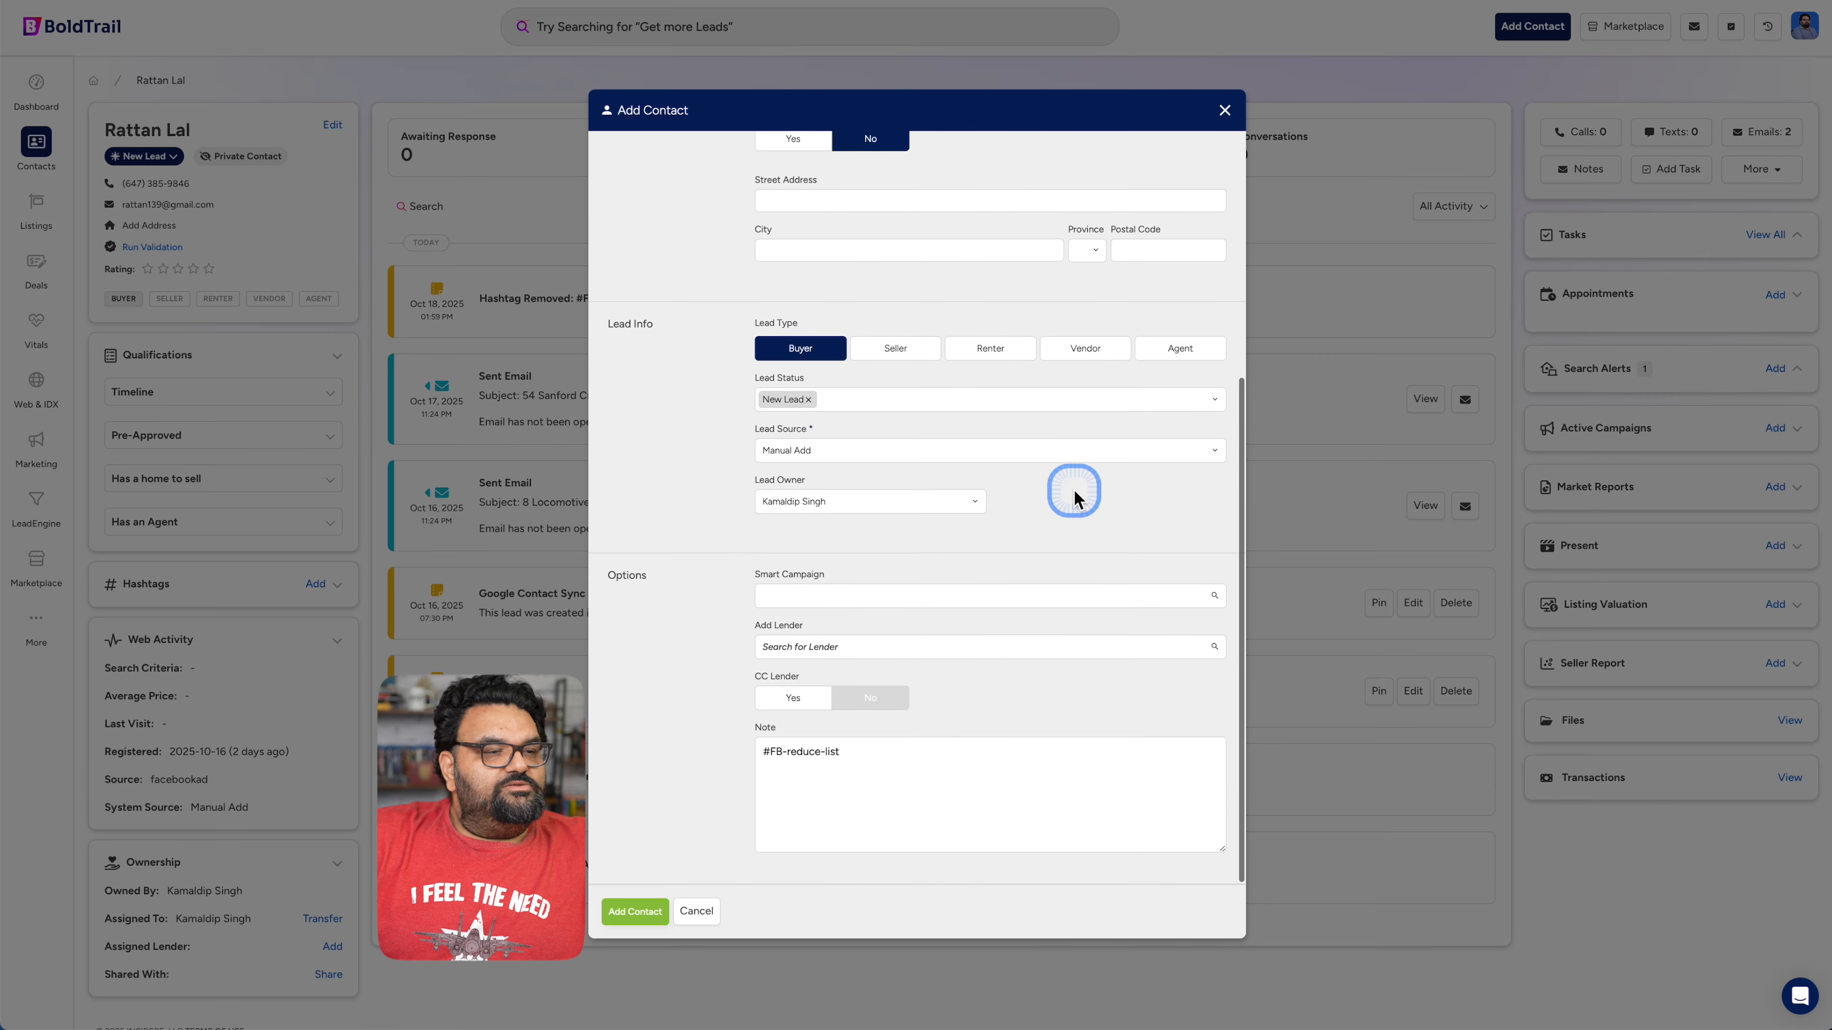
left_click(633, 912)
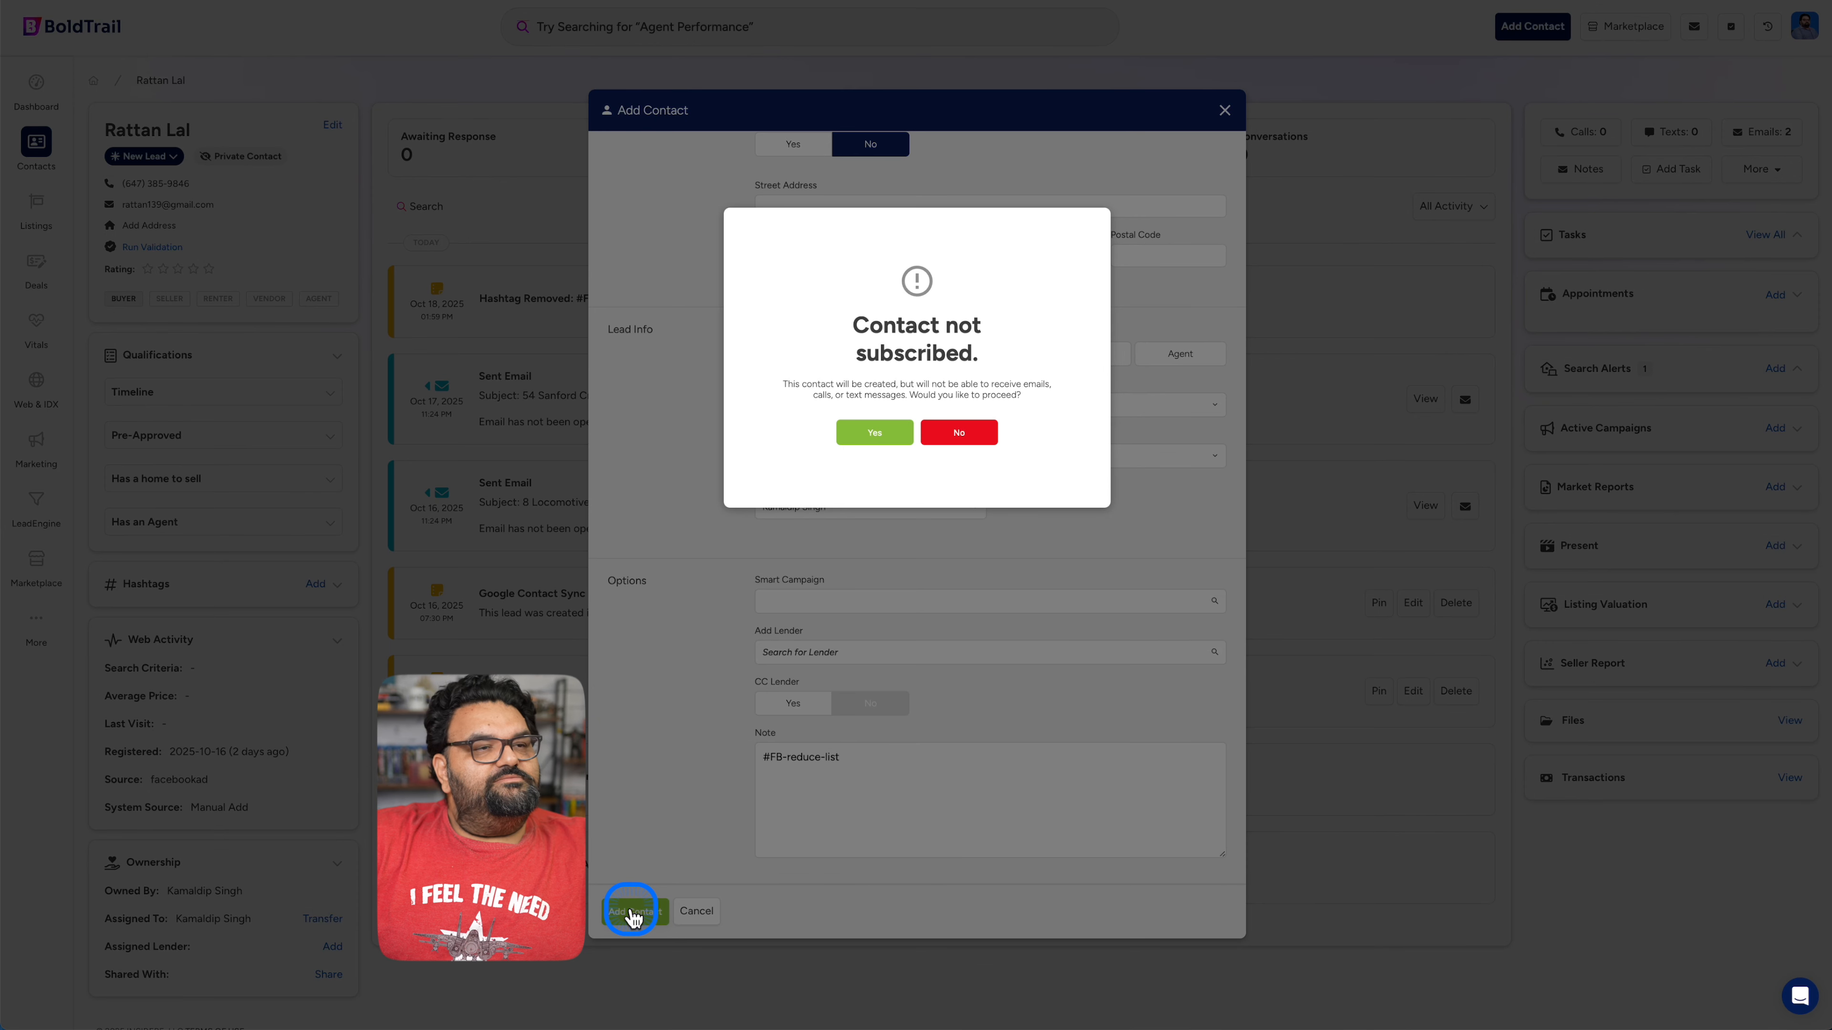
left_click(875, 433)
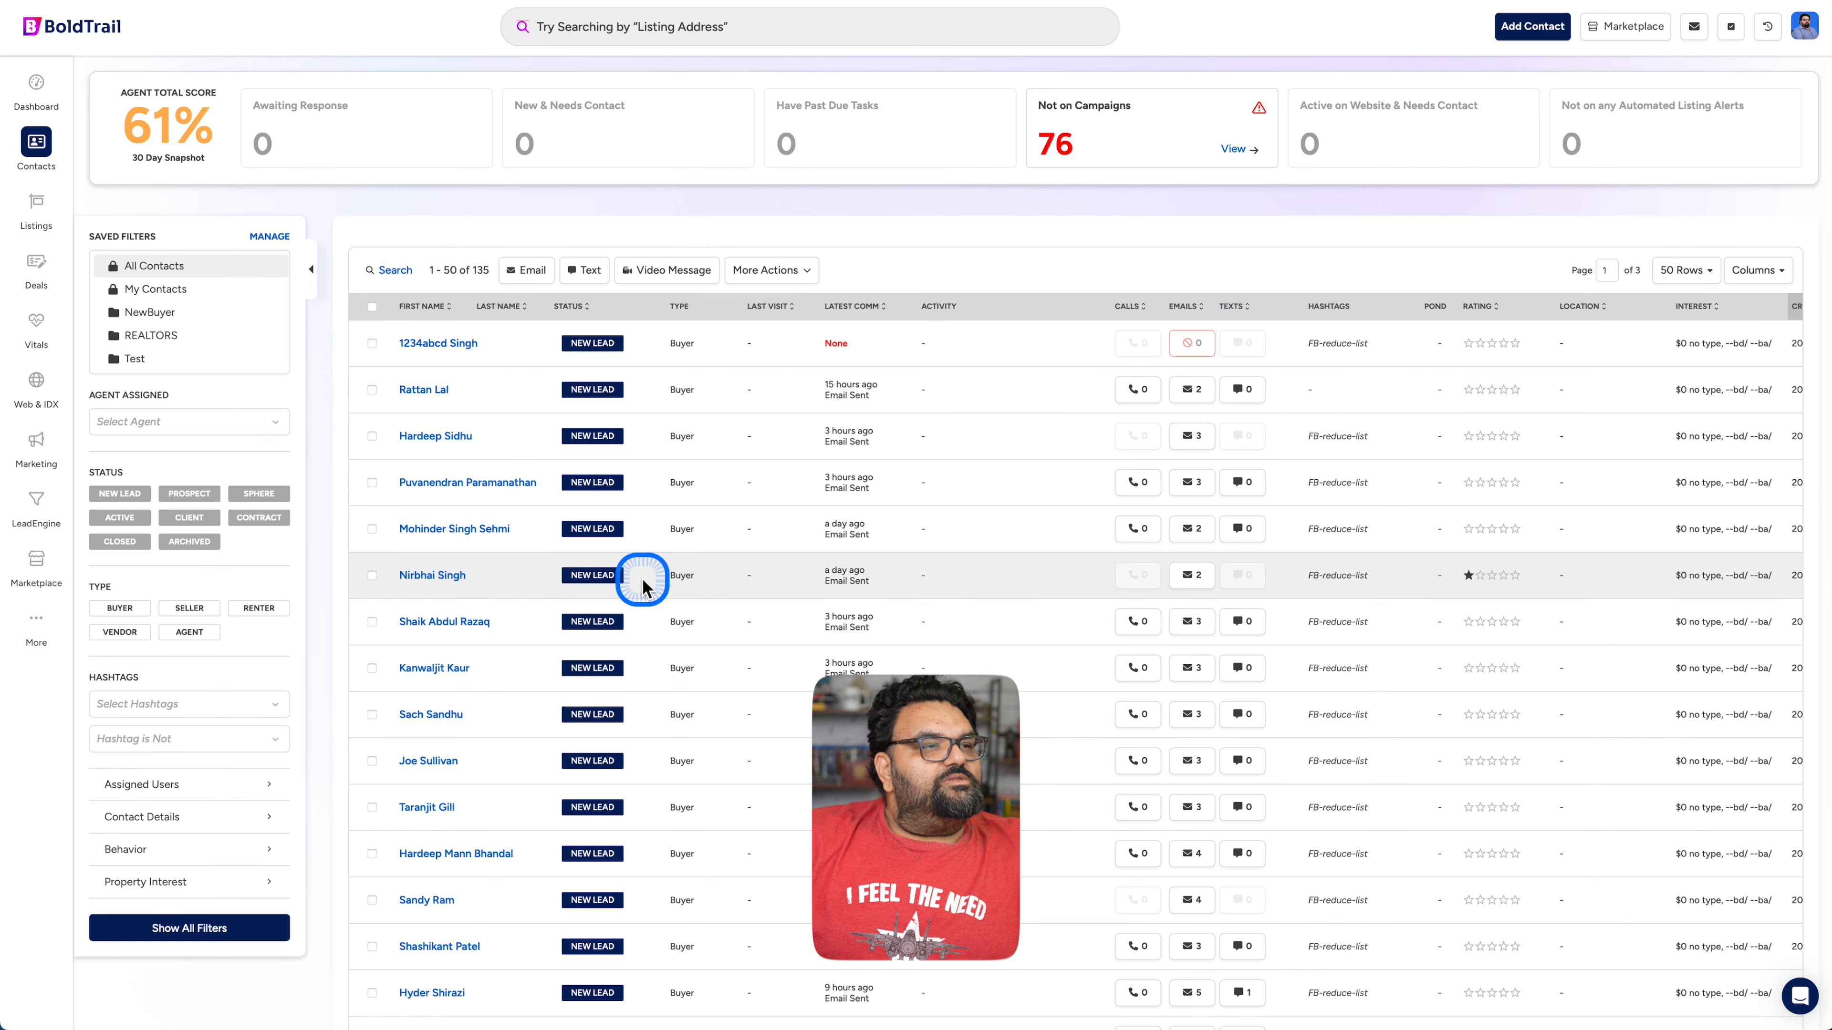
Add the FB-reduce-list hashtag back to the lead it was removed from and check the campaign's messages in the lead's activity
left_click(424, 390)
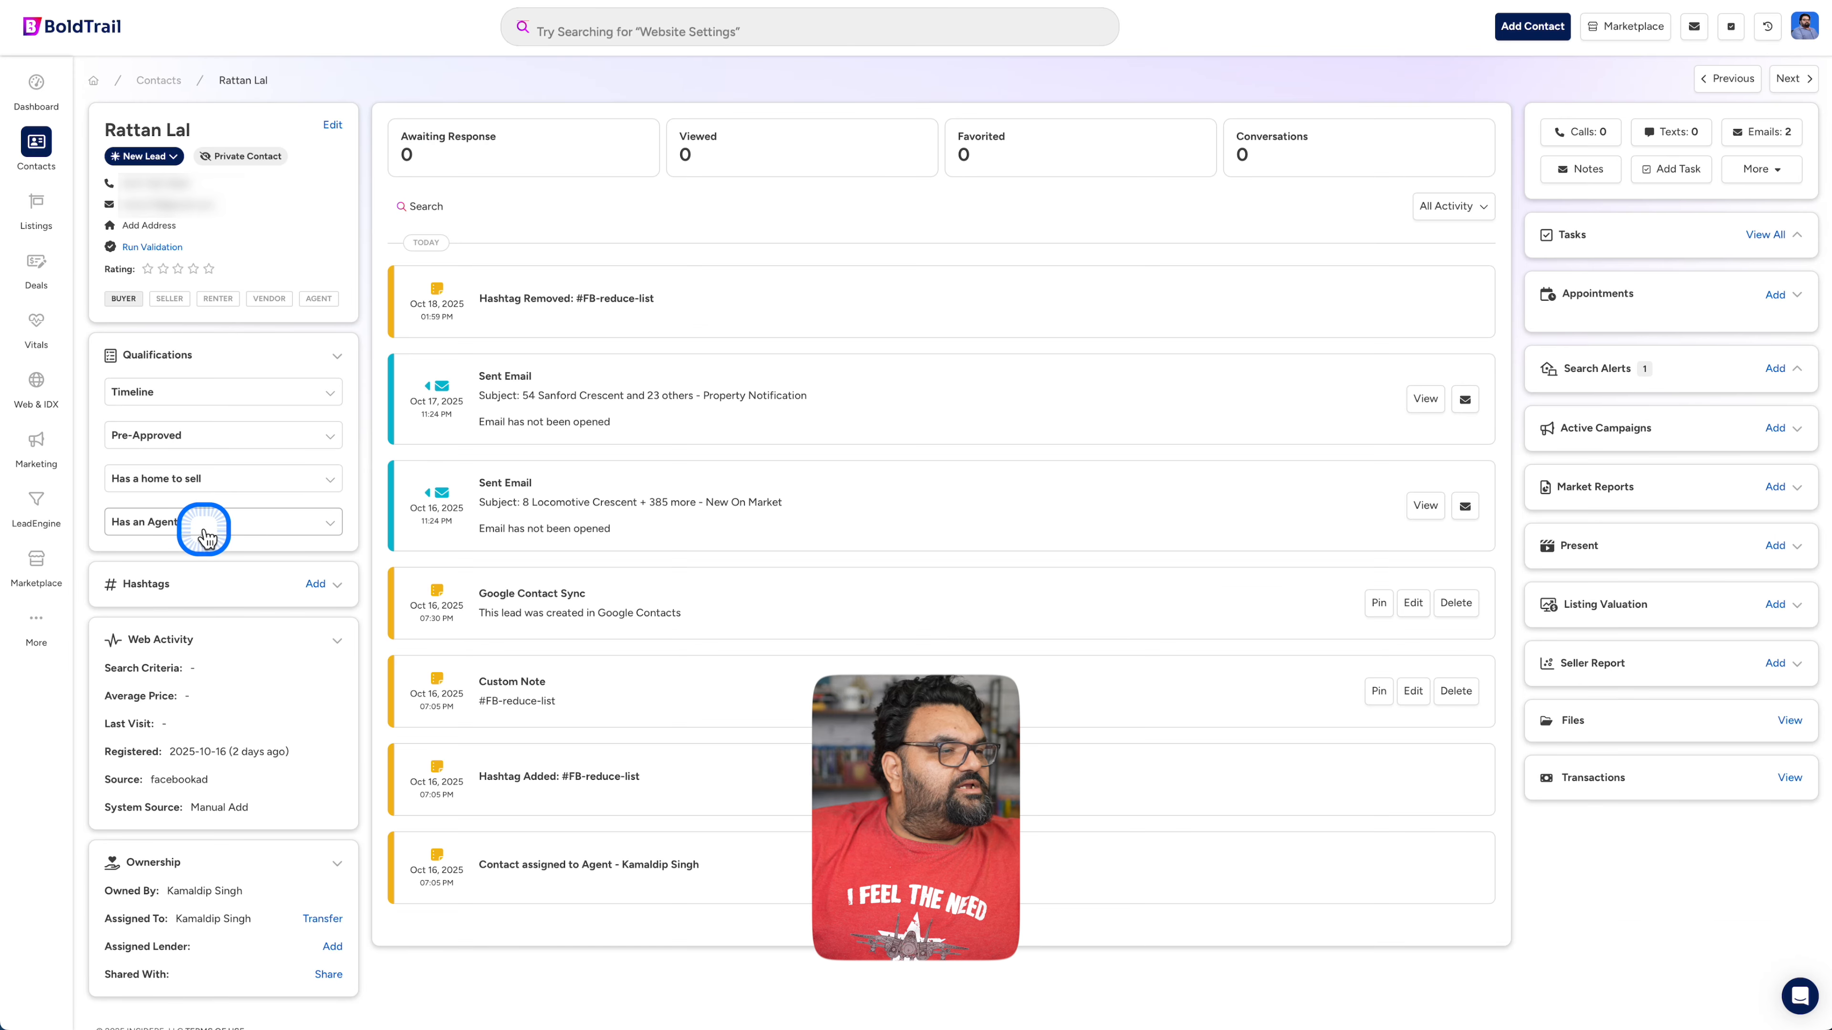
left_click(316, 585)
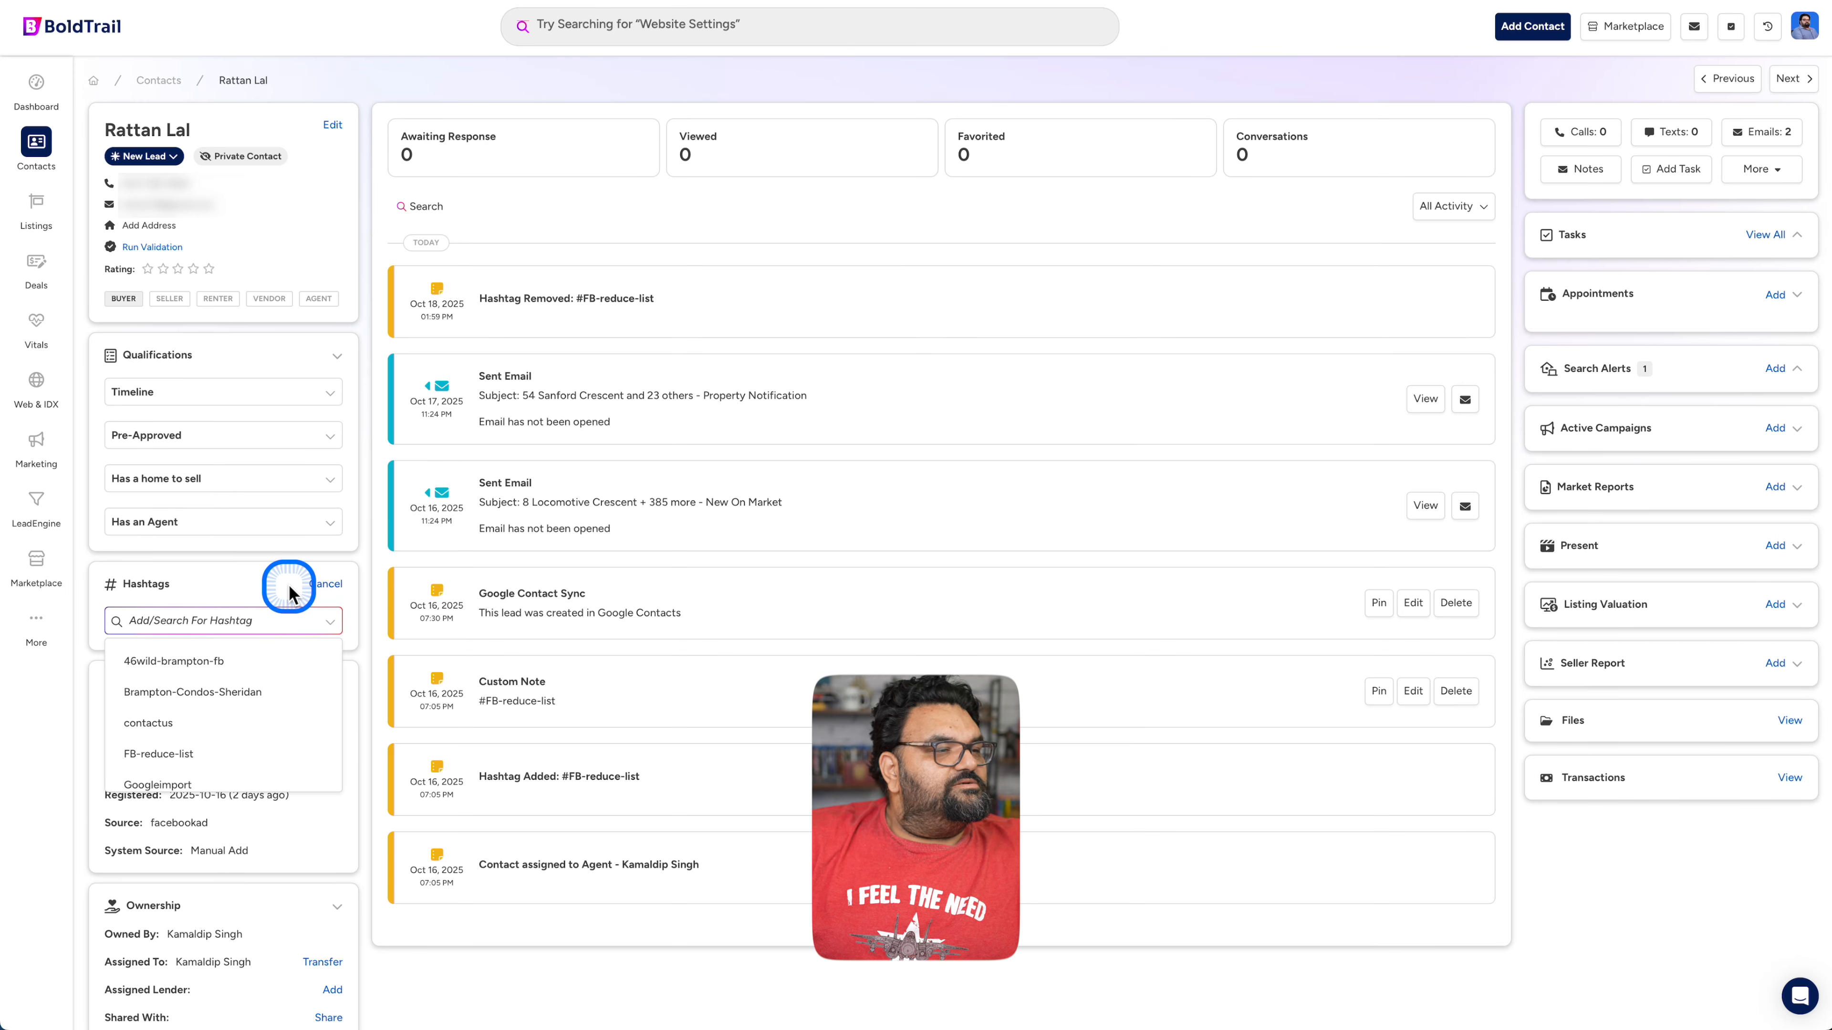
left_click(179, 770)
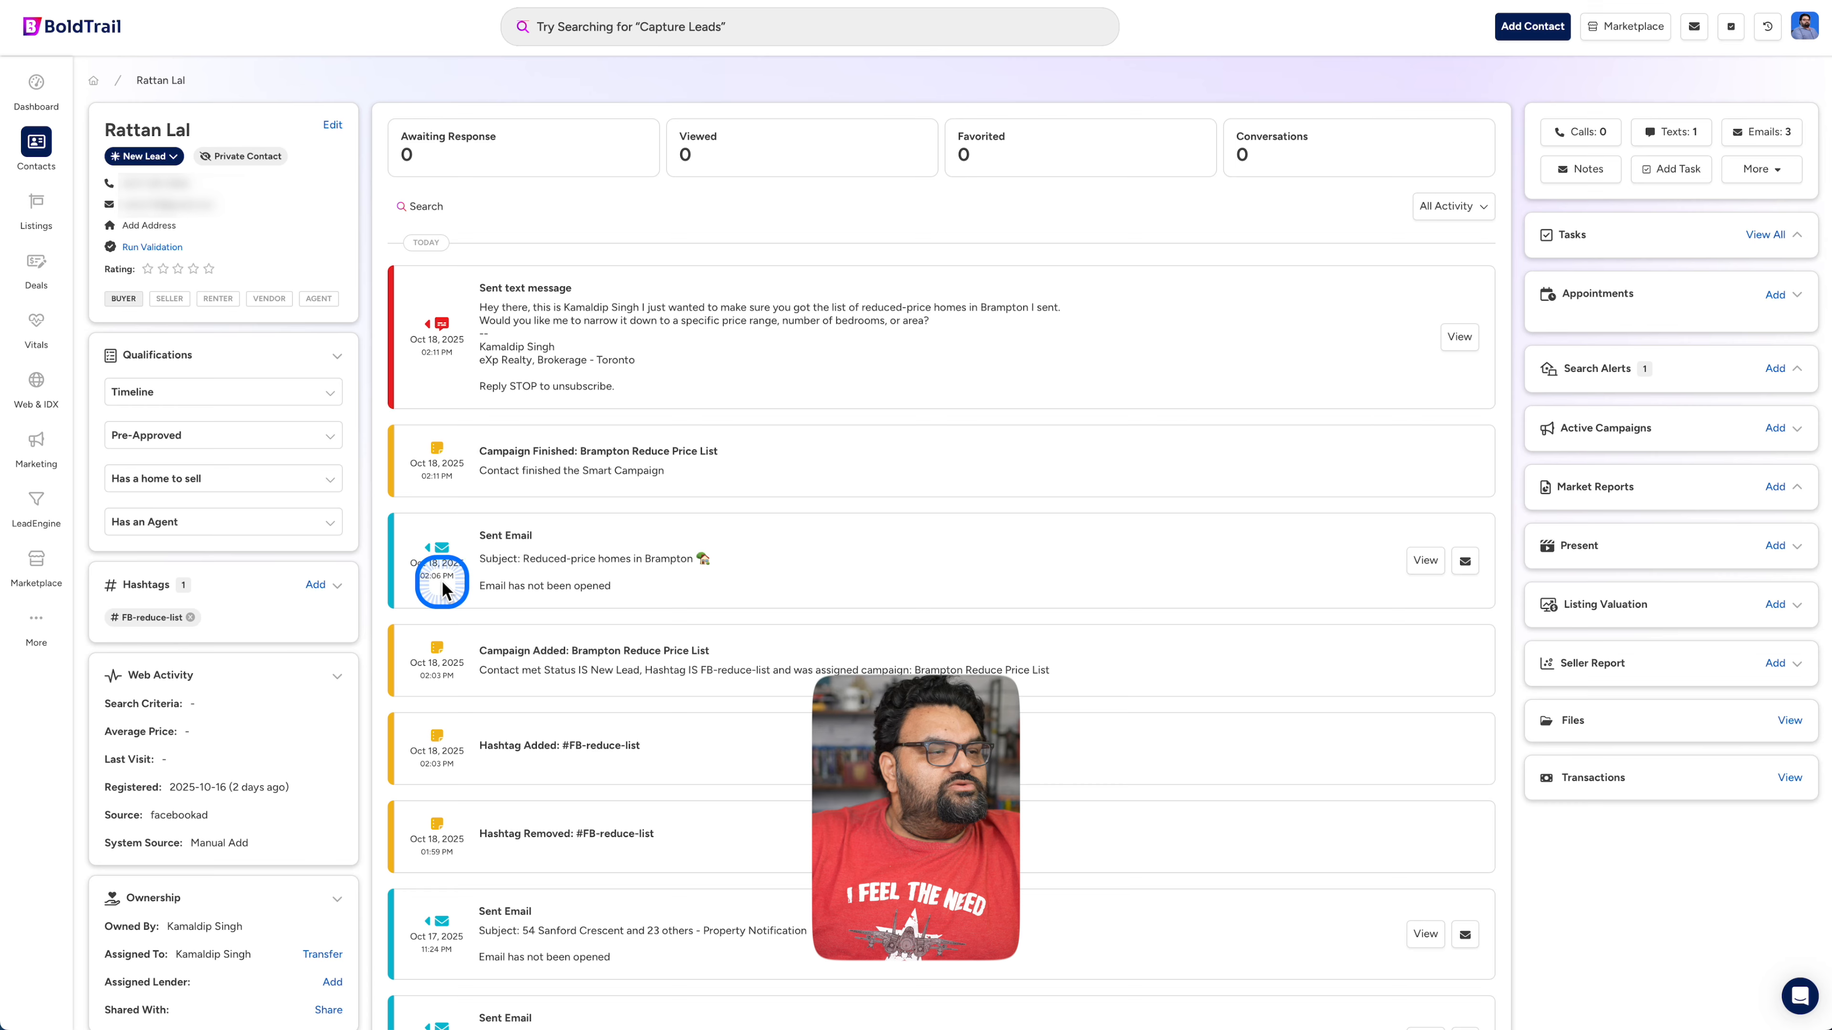
left_click(1420, 568)
left_click(421, 355)
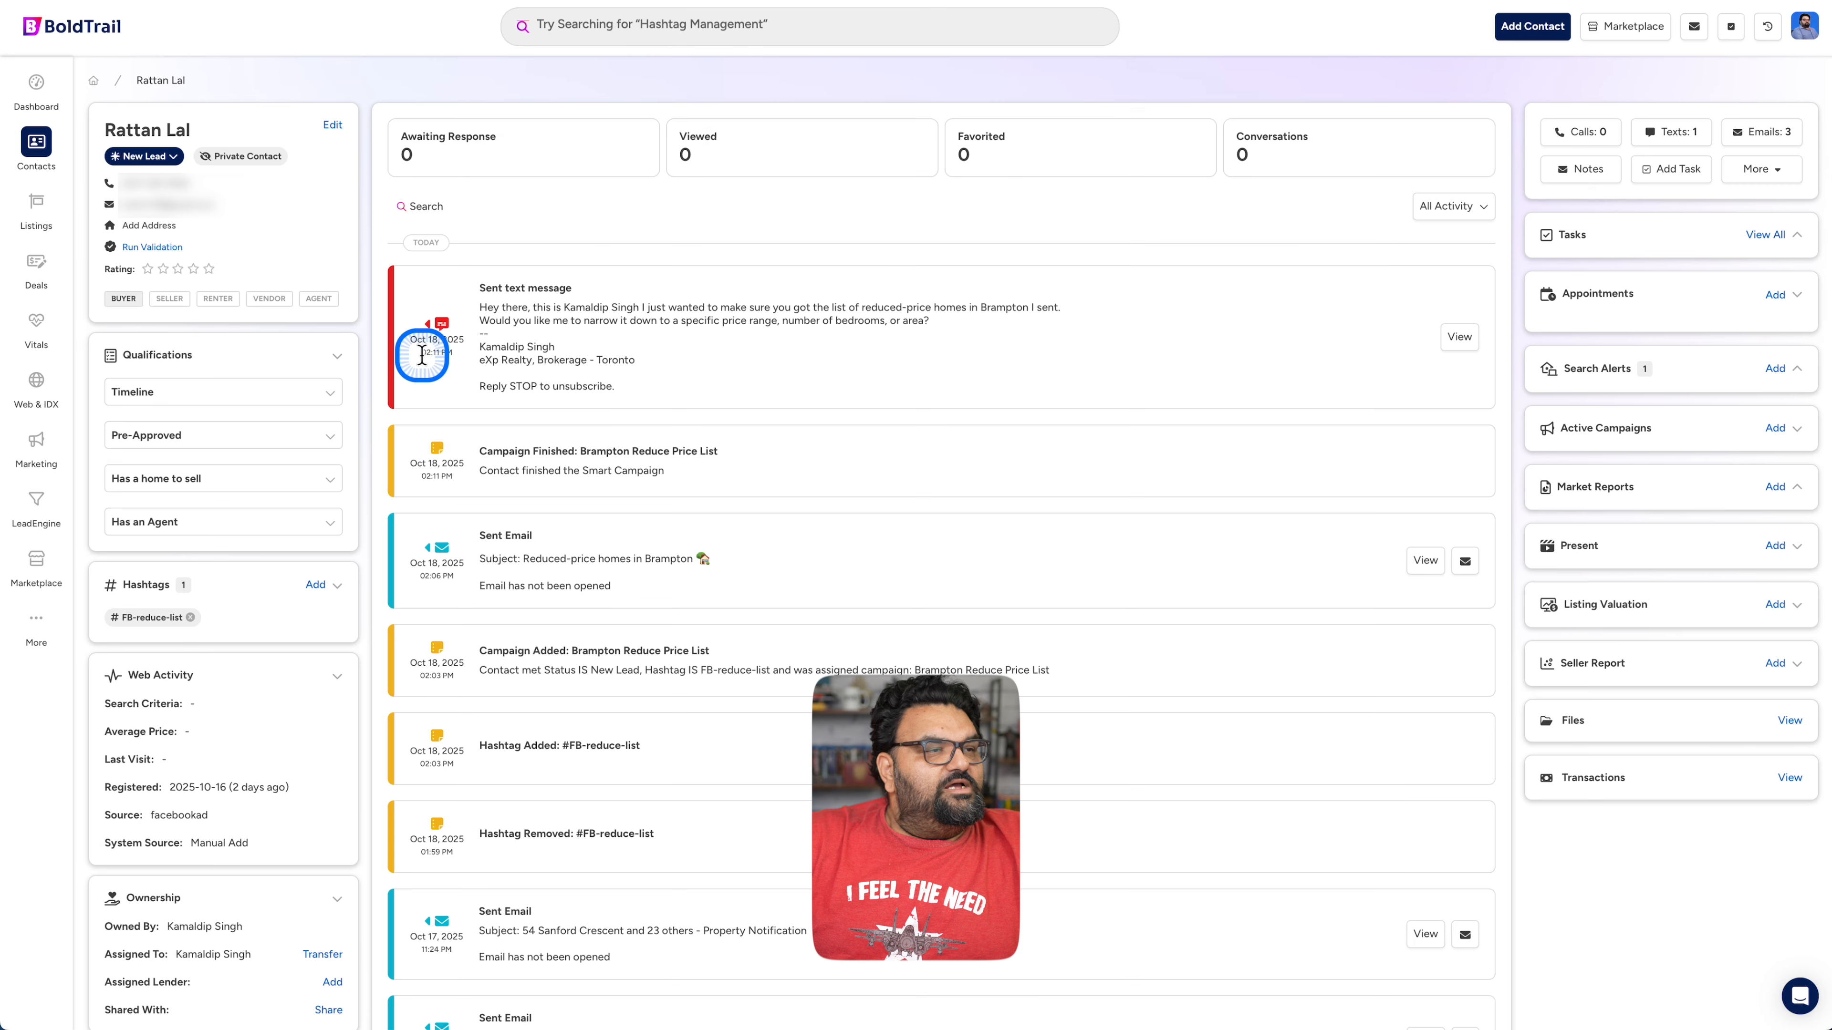